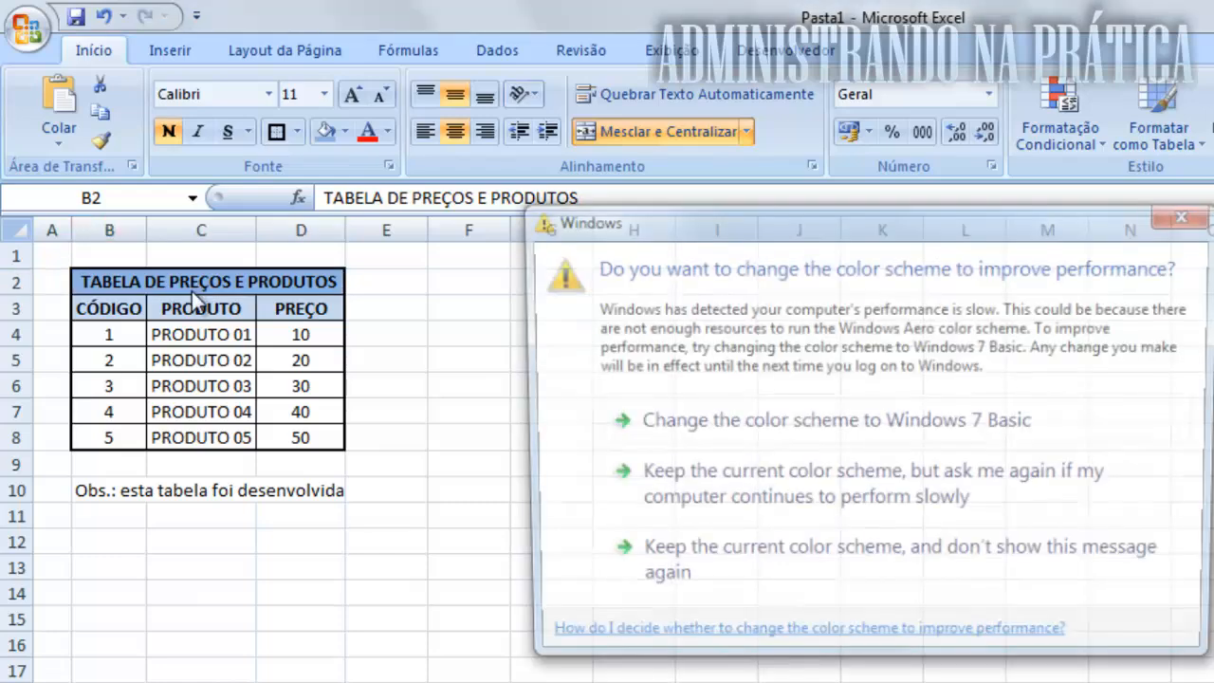
Step: Dismiss the Windows color scheme prompt without choosing any of its options
{"action": "left_click", "coordinate": [1191, 214]}
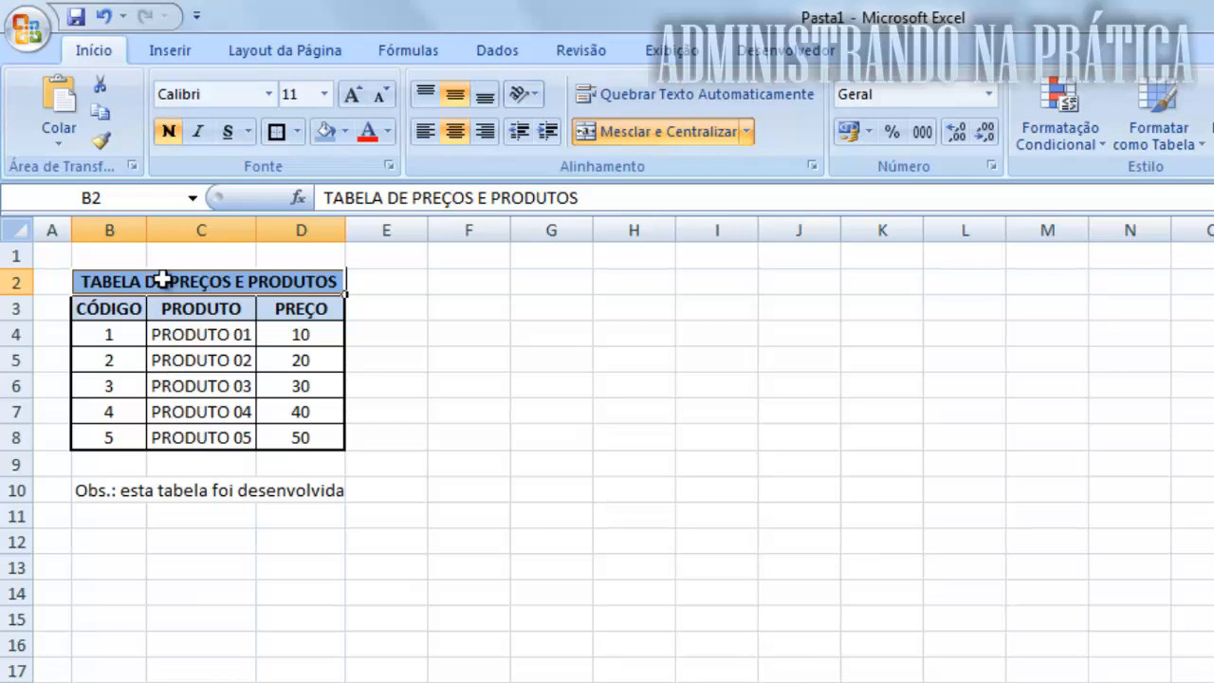
Step: Copy the price and product table in B2:D8 and paste it starting at cell F2
{"action": "left_click_drag", "start_coordinate": [163, 280], "coordinate": [182, 431]}
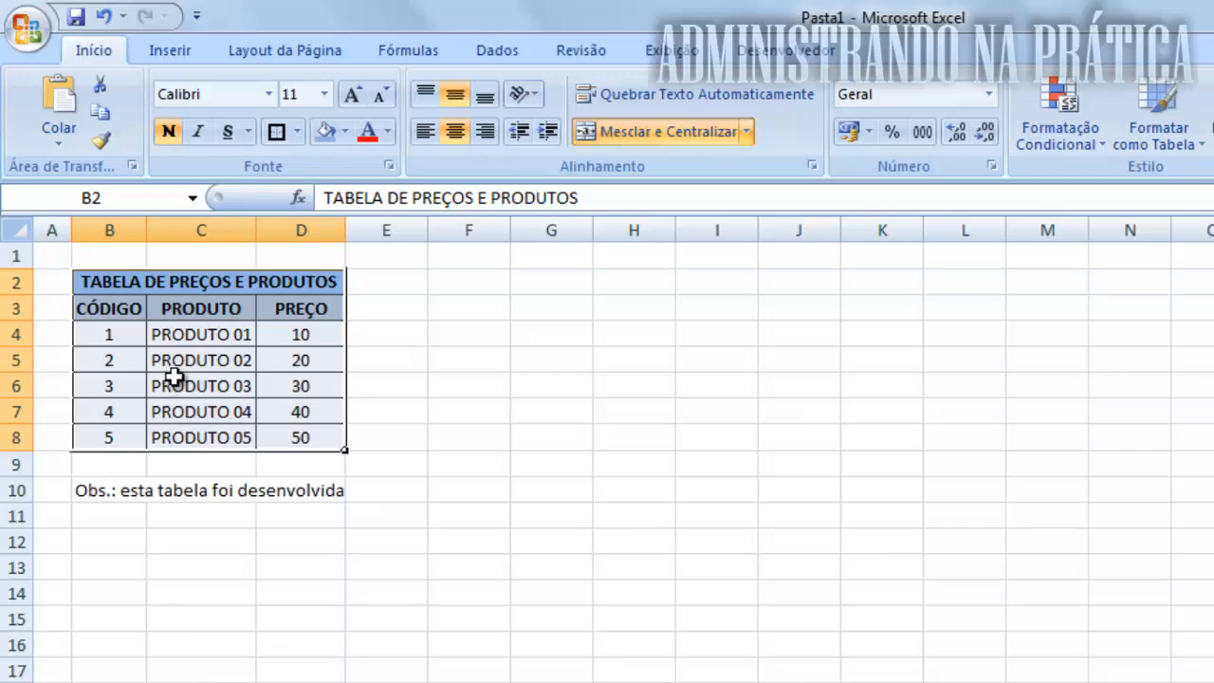
{"action": "key", "text": "ctrl+c"}
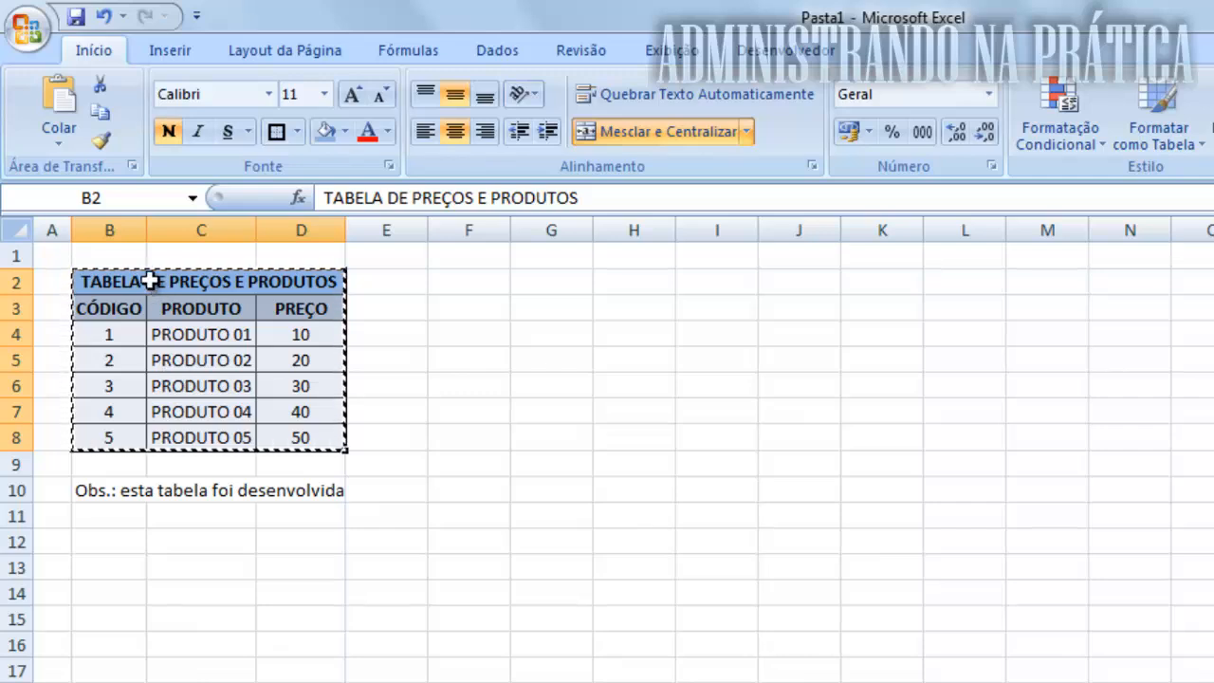
{"action": "key", "text": "Escape"}
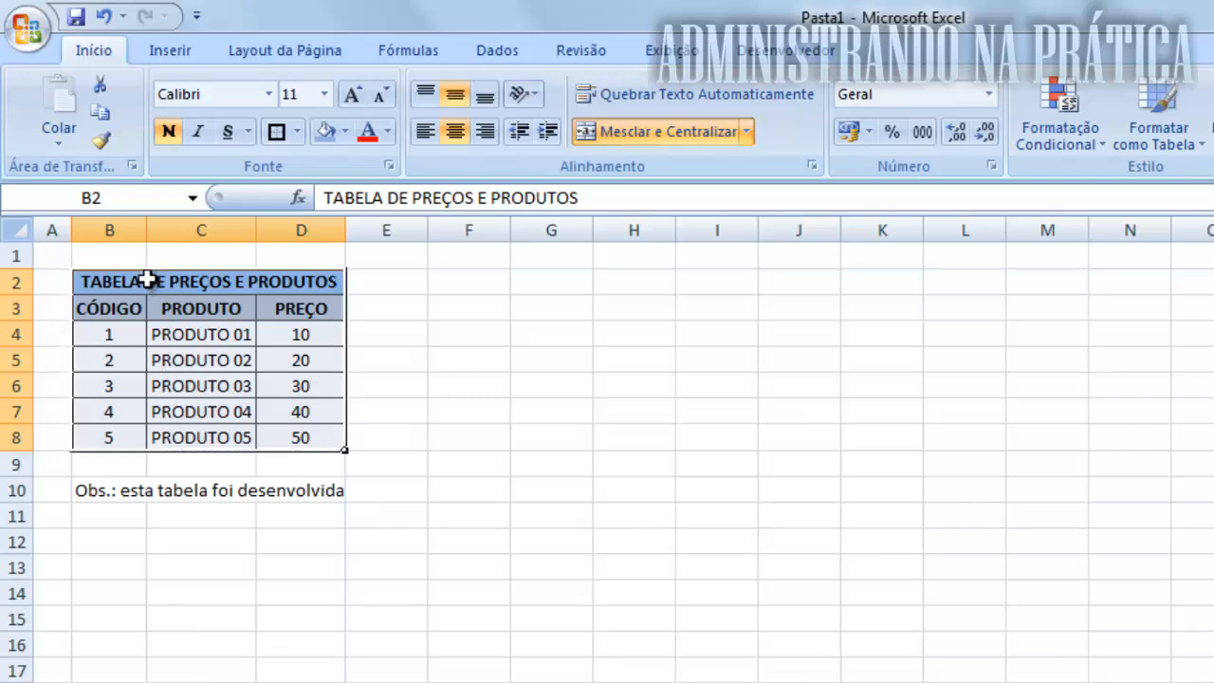
{"action": "left_click", "coordinate": [101, 116]}
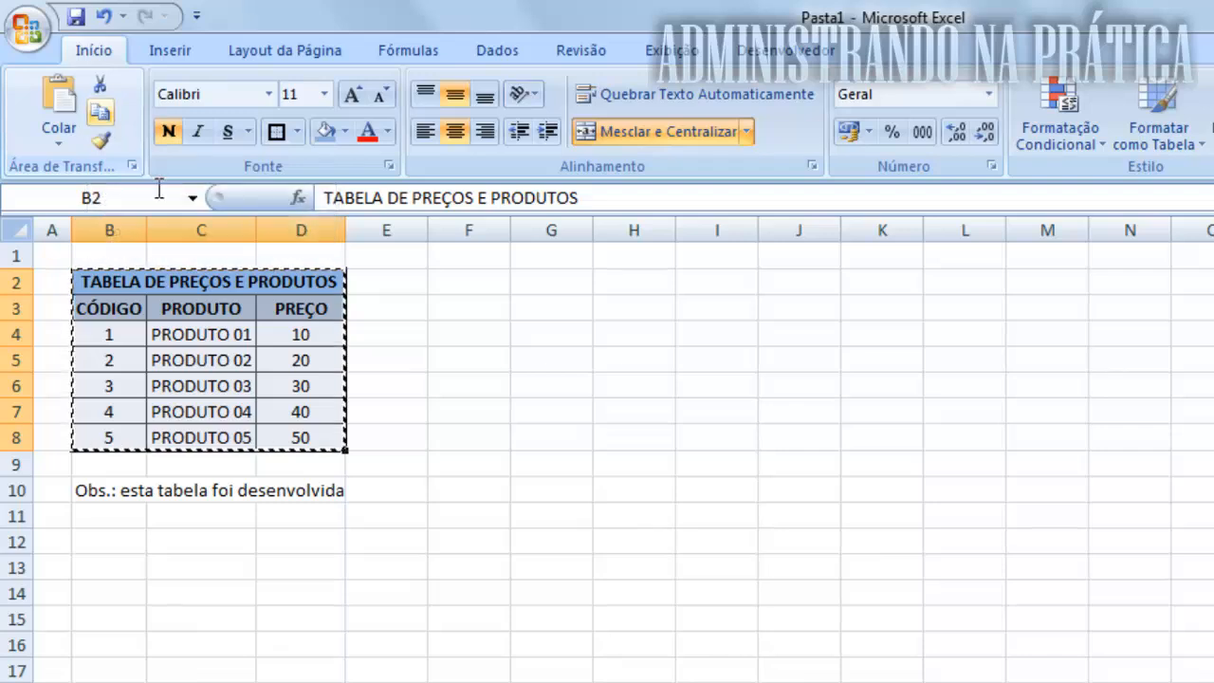
{"action": "left_click", "coordinate": [464, 282]}
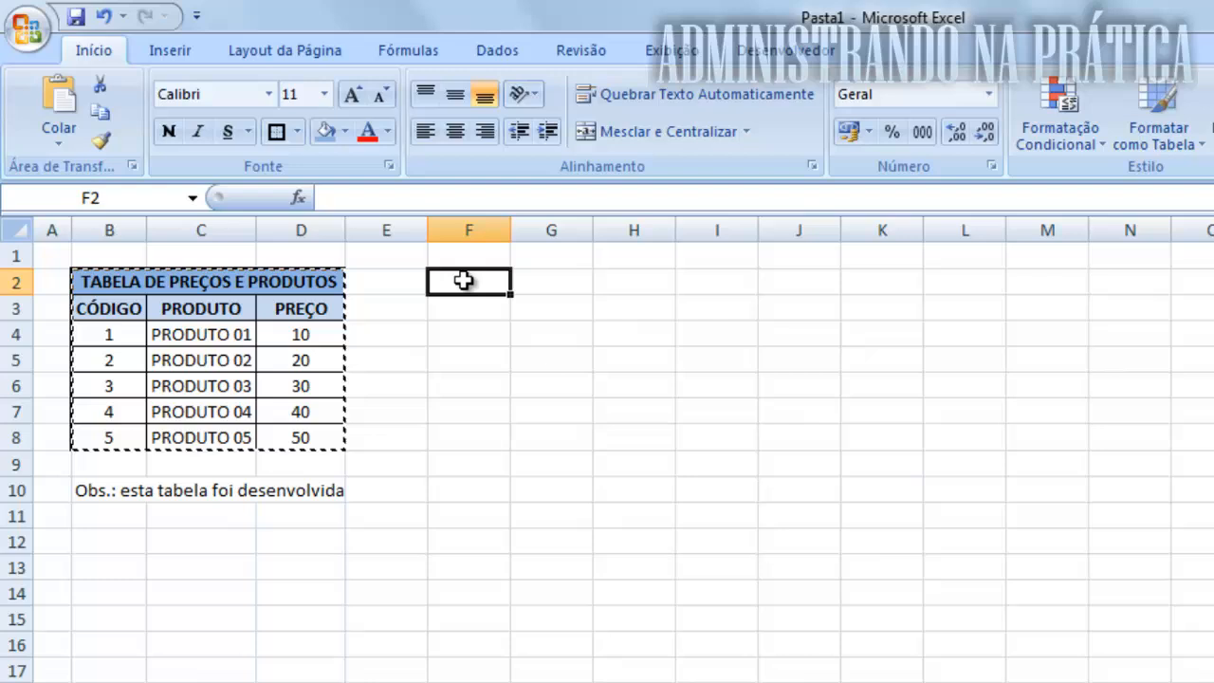
{"action": "left_click", "coordinate": [59, 104]}
{"action": "left_click", "coordinate": [540, 305]}
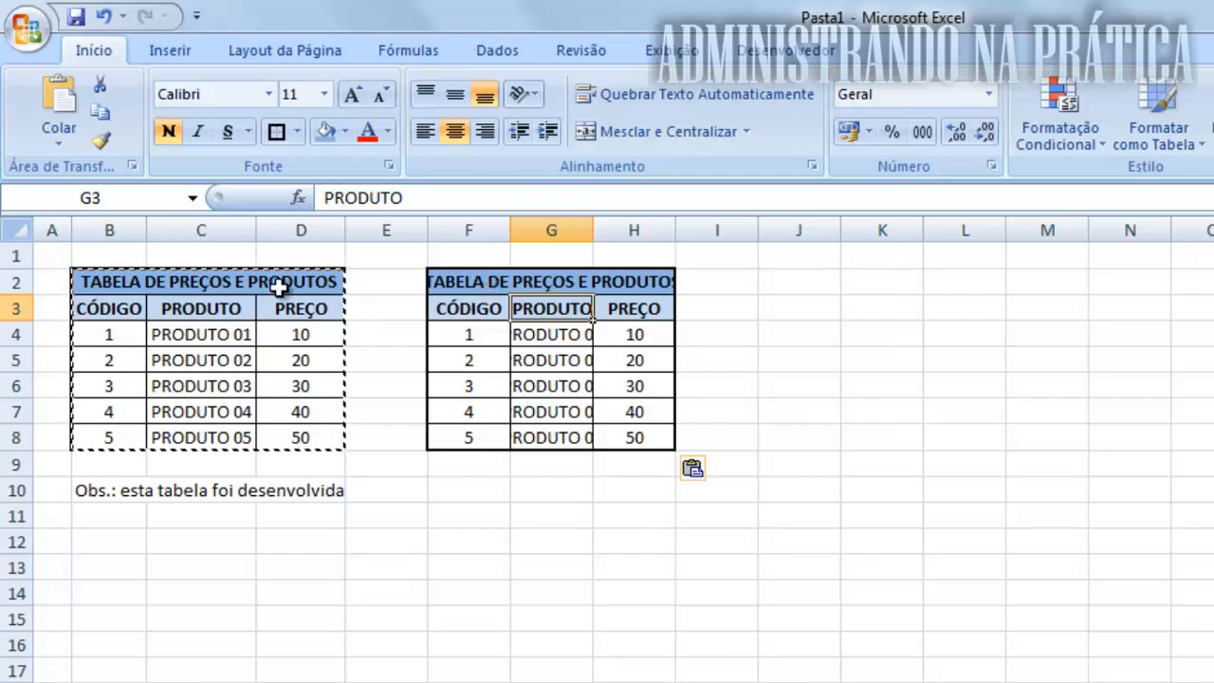
Step: Copy the entire columns B to D and paste them over columns F to H to carry over the column widths
{"action": "left_click_drag", "start_coordinate": [233, 282], "coordinate": [244, 437]}
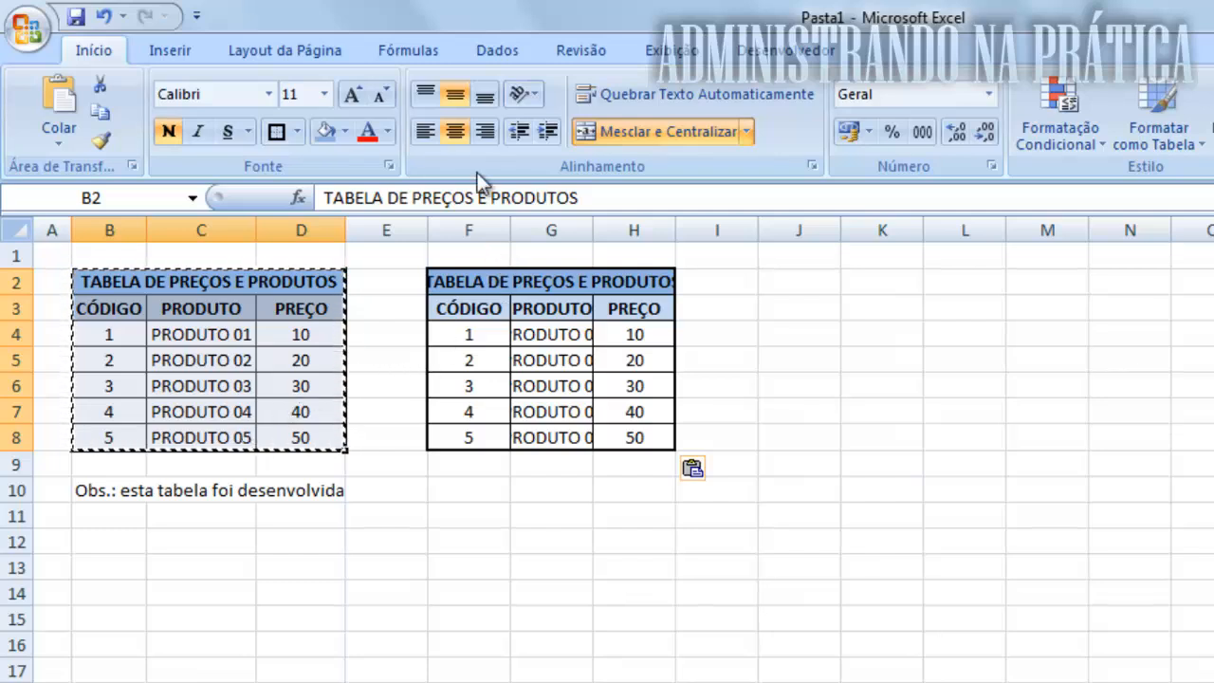
{"action": "left_click_drag", "start_coordinate": [474, 213], "coordinate": [633, 220]}
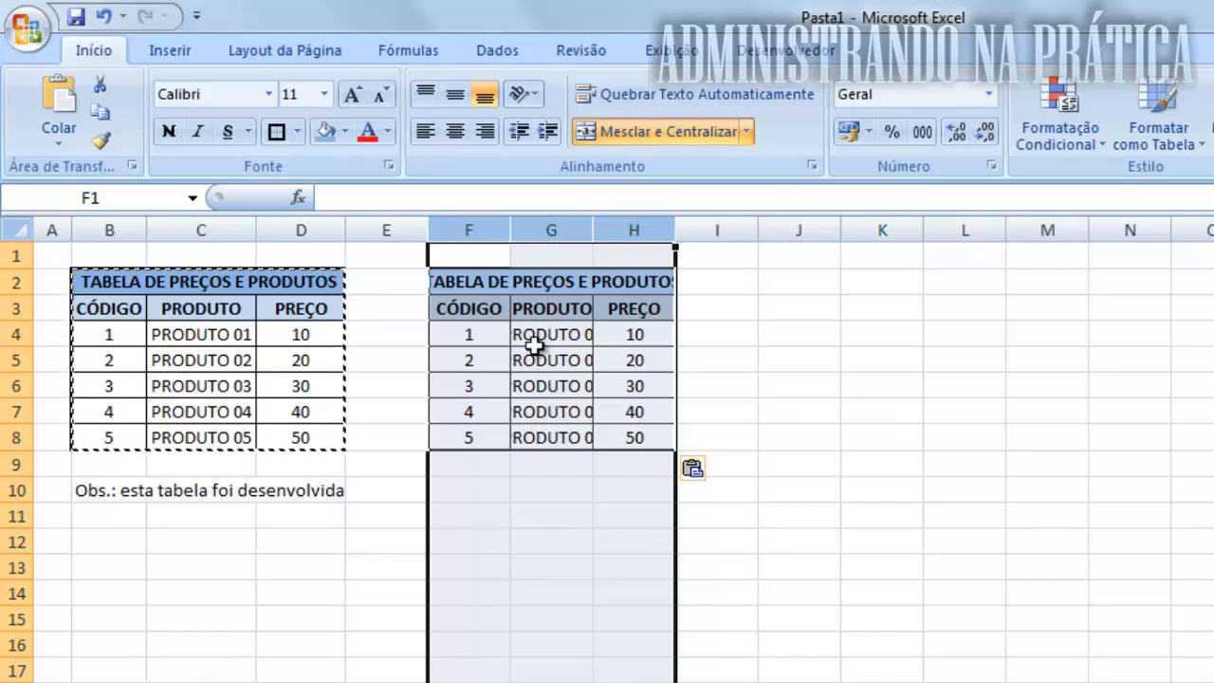
{"action": "left_click_drag", "start_coordinate": [102, 228], "coordinate": [295, 225]}
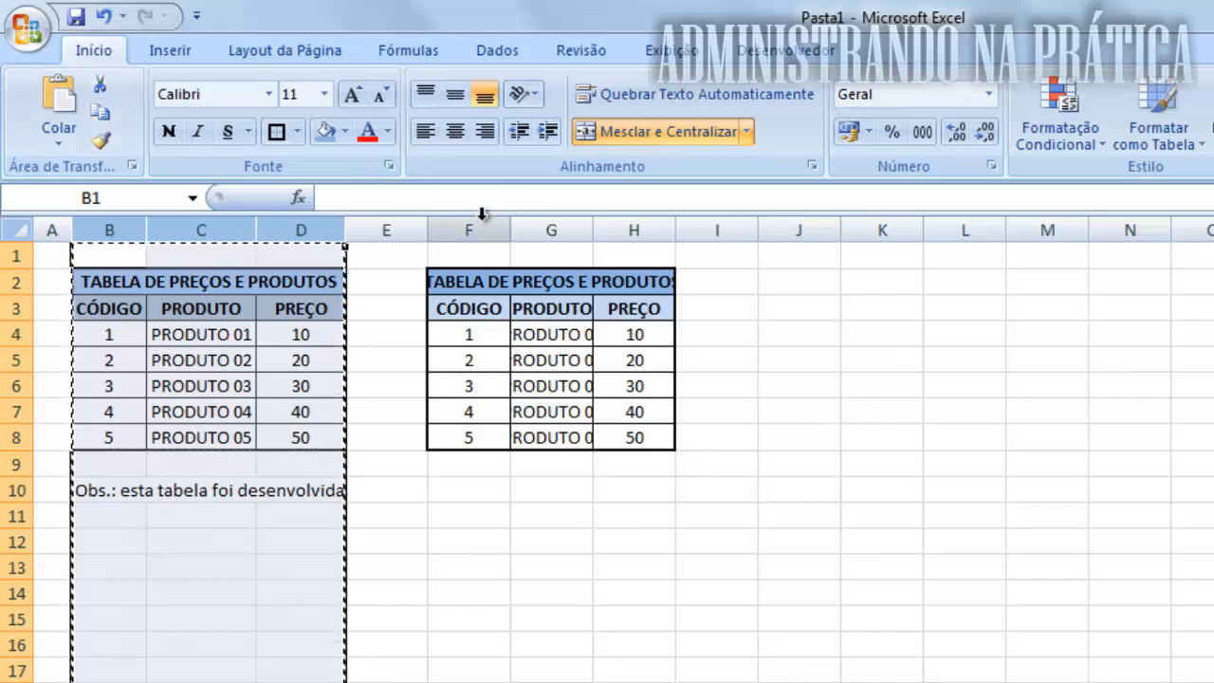
{"action": "left_click_drag", "start_coordinate": [479, 228], "coordinate": [619, 224]}
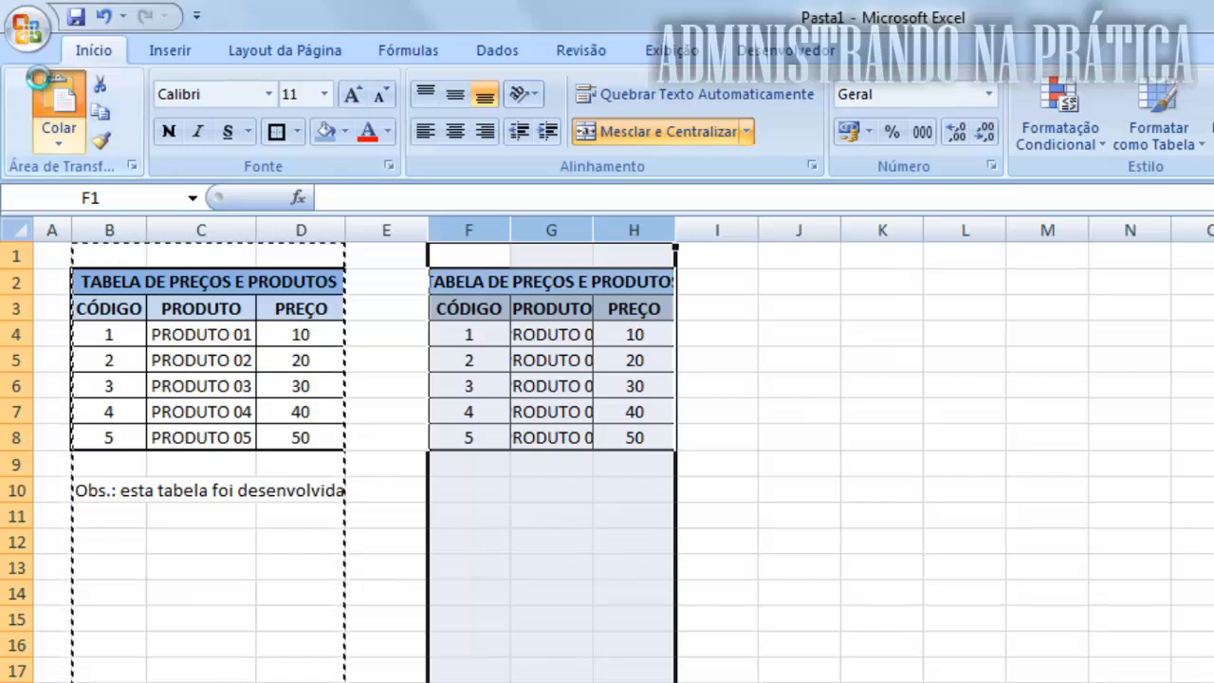
{"action": "left_click", "coordinate": [49, 98]}
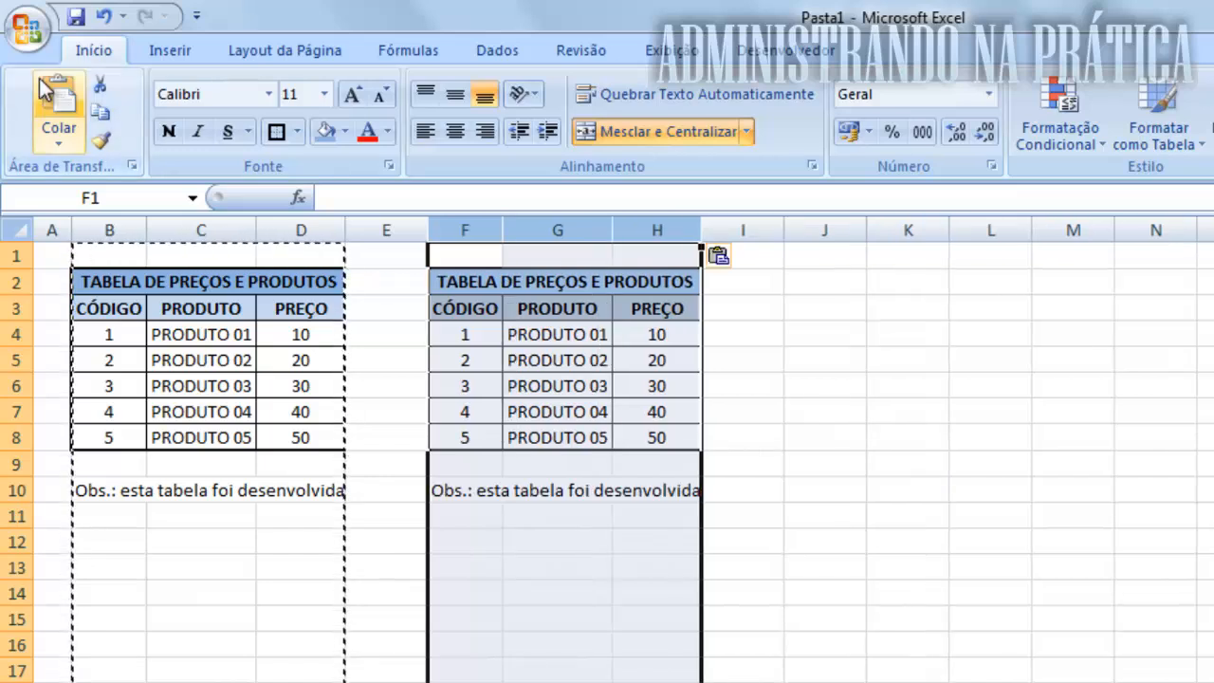
{"action": "left_click", "coordinate": [613, 280]}
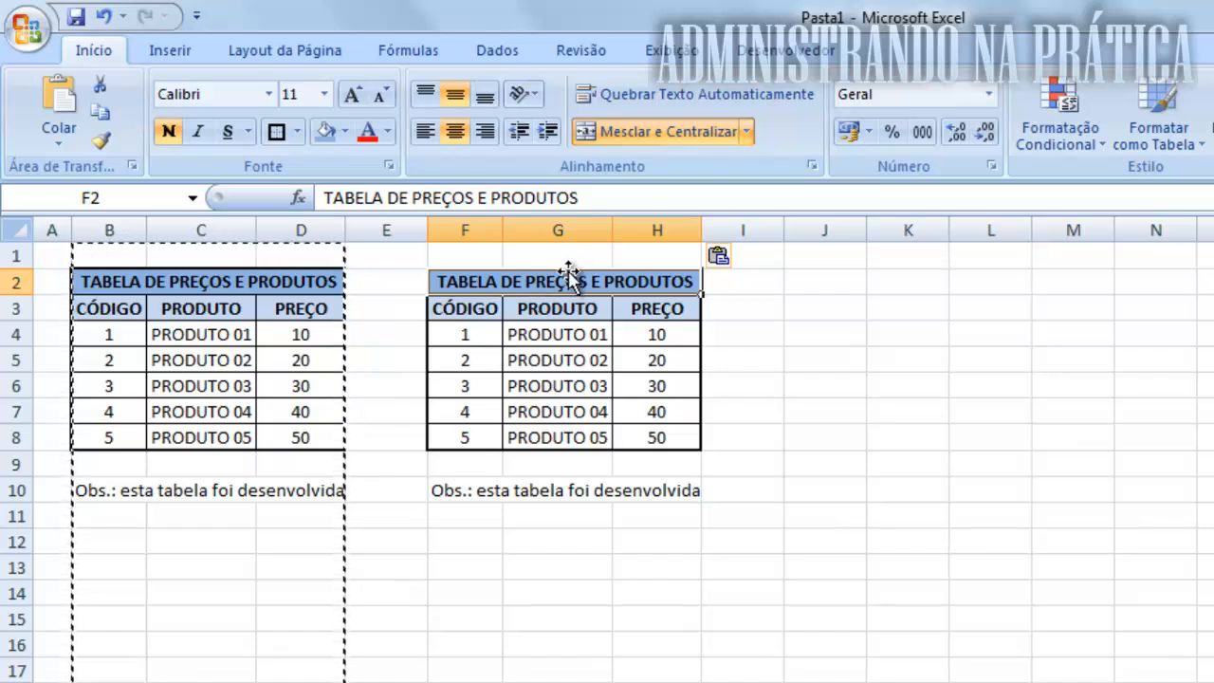
Step: Undo the column paste and the earlier table paste in columns F to H
{"action": "left_click", "coordinate": [106, 17]}
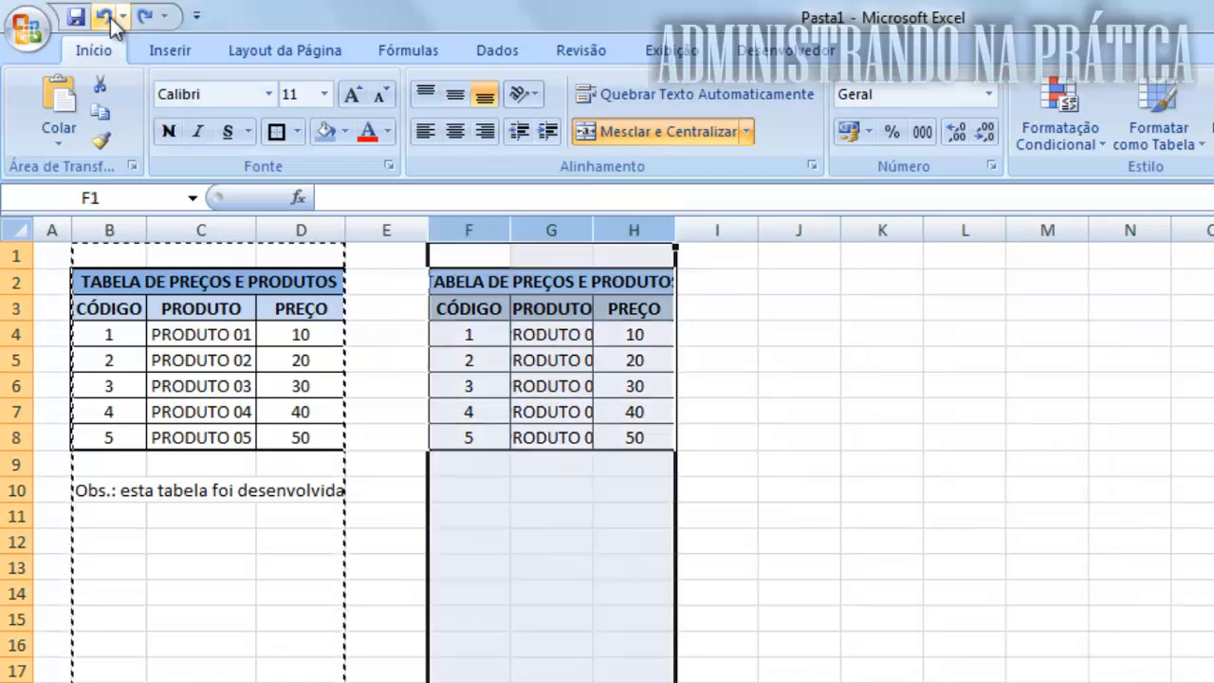
{"action": "left_click", "coordinate": [105, 23]}
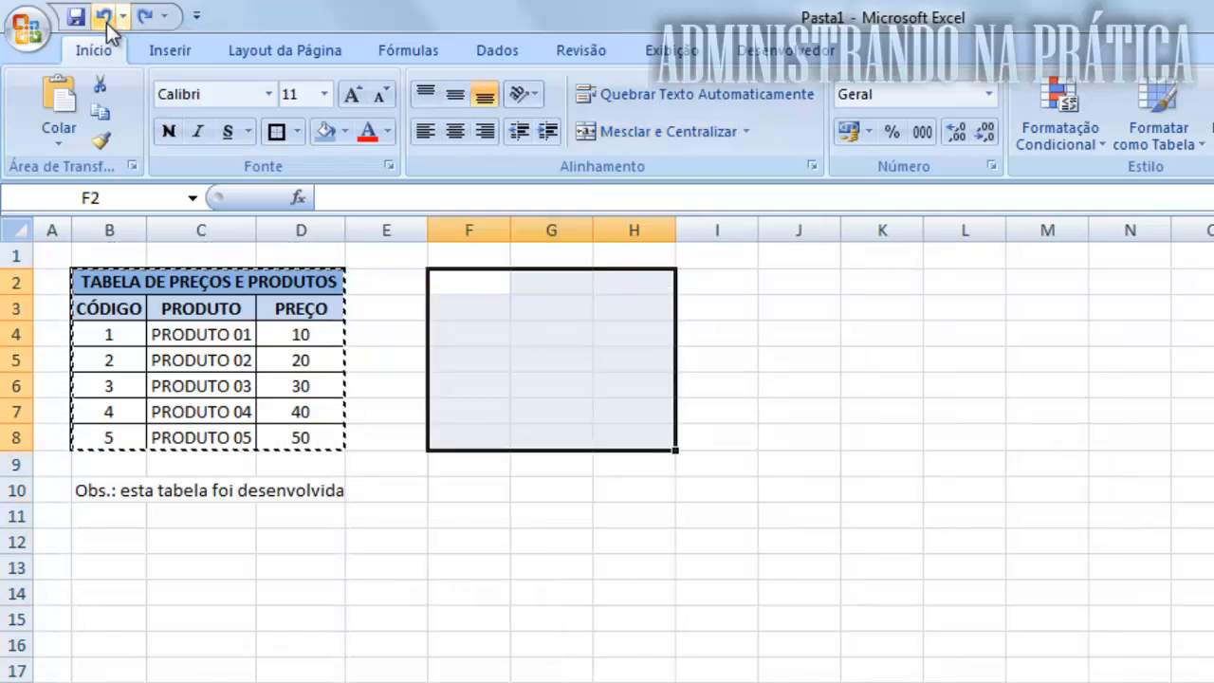
{"action": "left_click", "coordinate": [526, 331]}
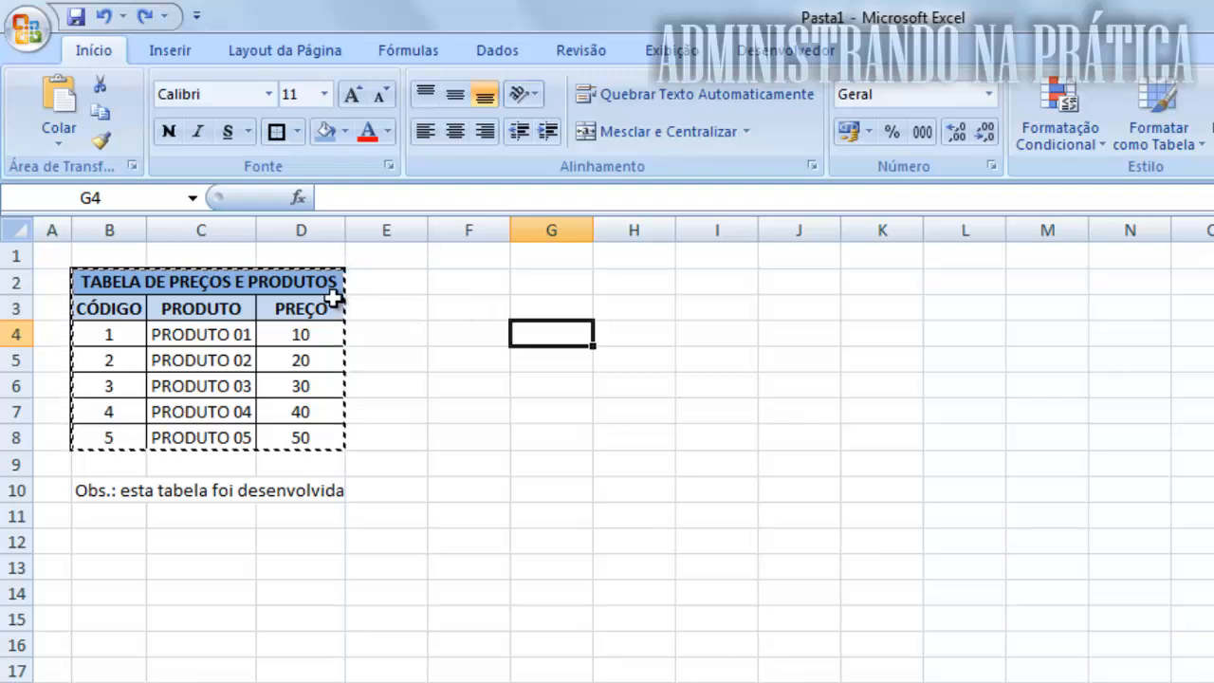
Step: Move the table in B2:D8 to a new position starting at cell F2 by cutting and pasting
{"action": "left_click_drag", "start_coordinate": [311, 282], "coordinate": [313, 439]}
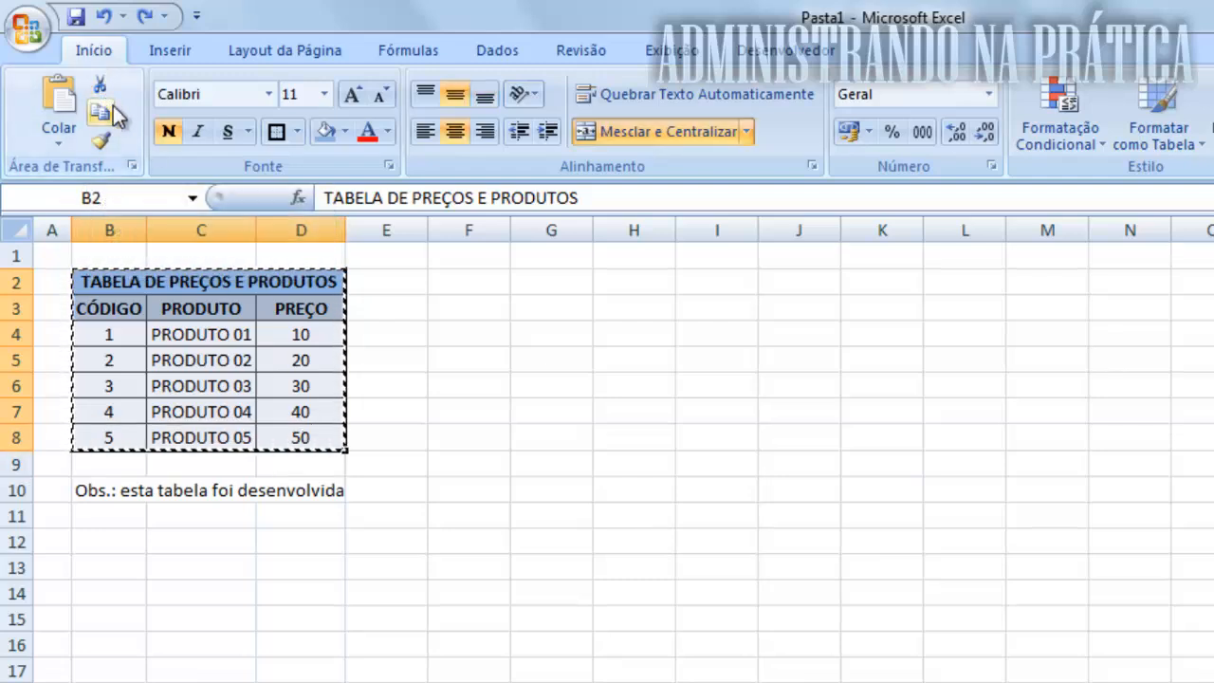
{"action": "left_click", "coordinate": [446, 281]}
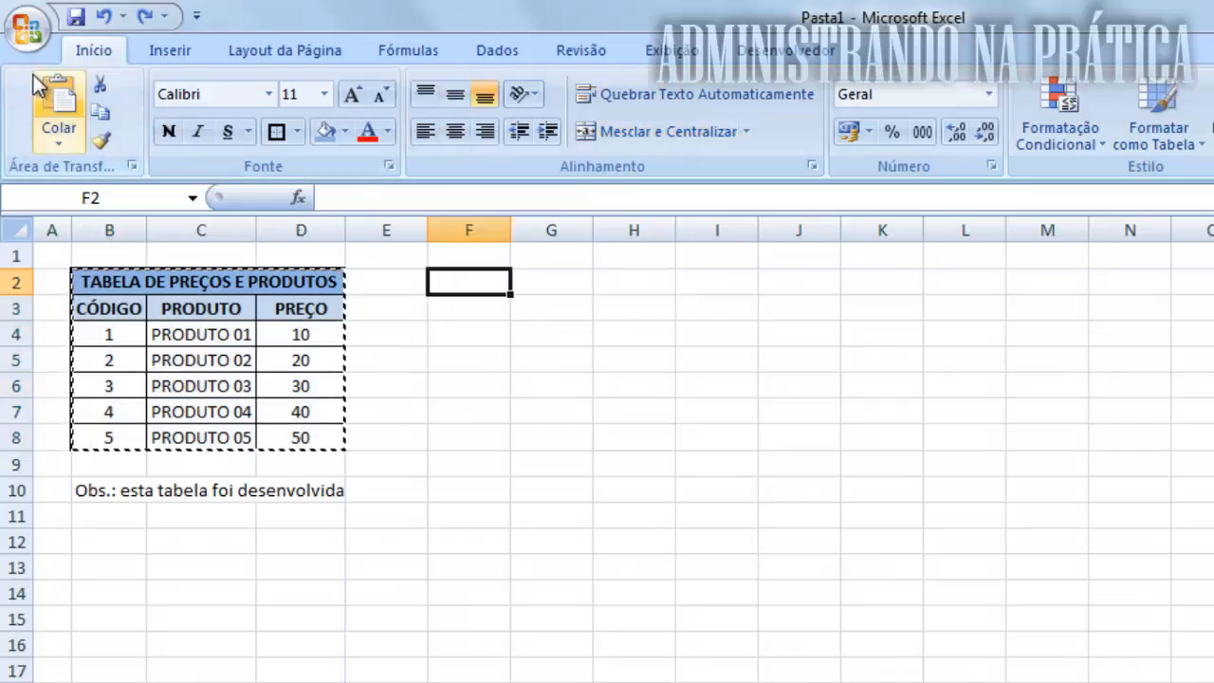
{"action": "left_click", "coordinate": [57, 104]}
{"action": "left_click", "coordinate": [313, 253]}
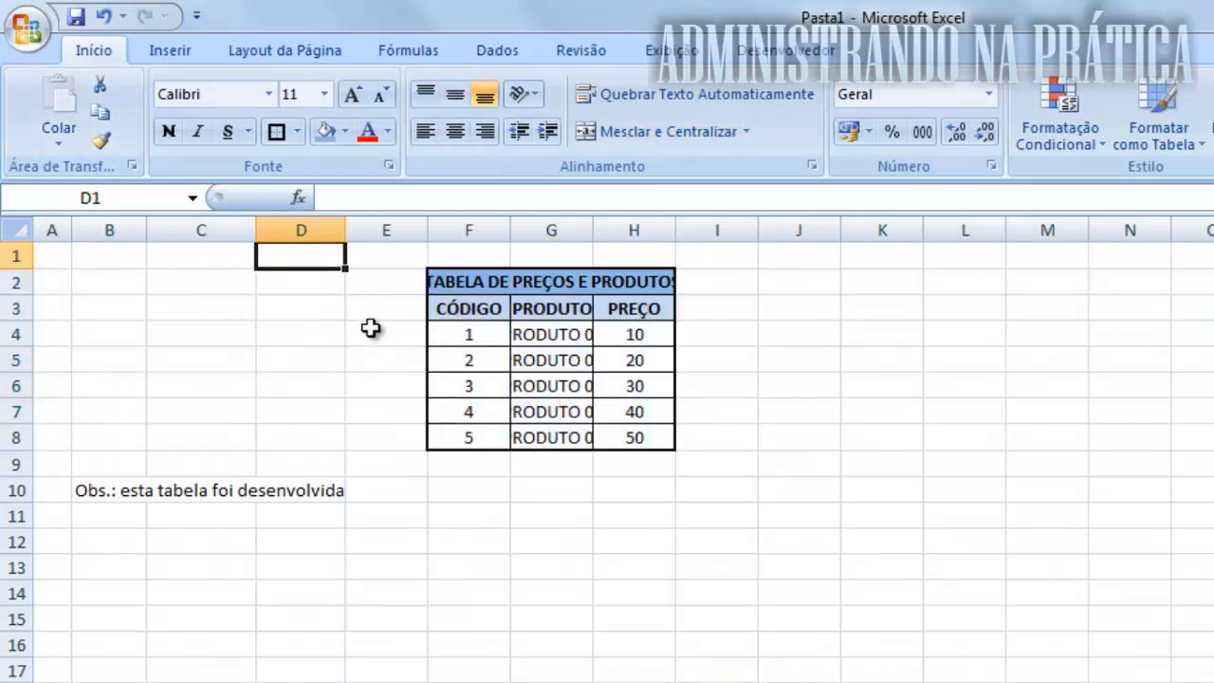
{"action": "left_click_drag", "start_coordinate": [101, 279], "coordinate": [286, 435]}
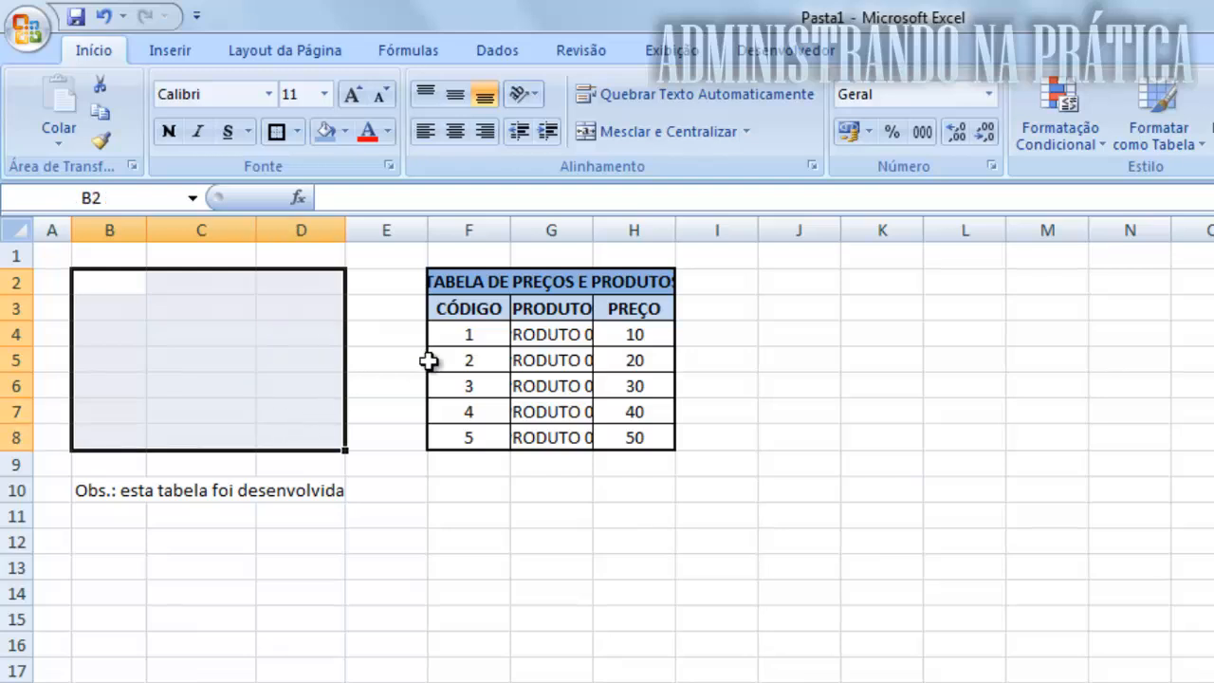
{"action": "left_click_drag", "start_coordinate": [487, 277], "coordinate": [628, 439]}
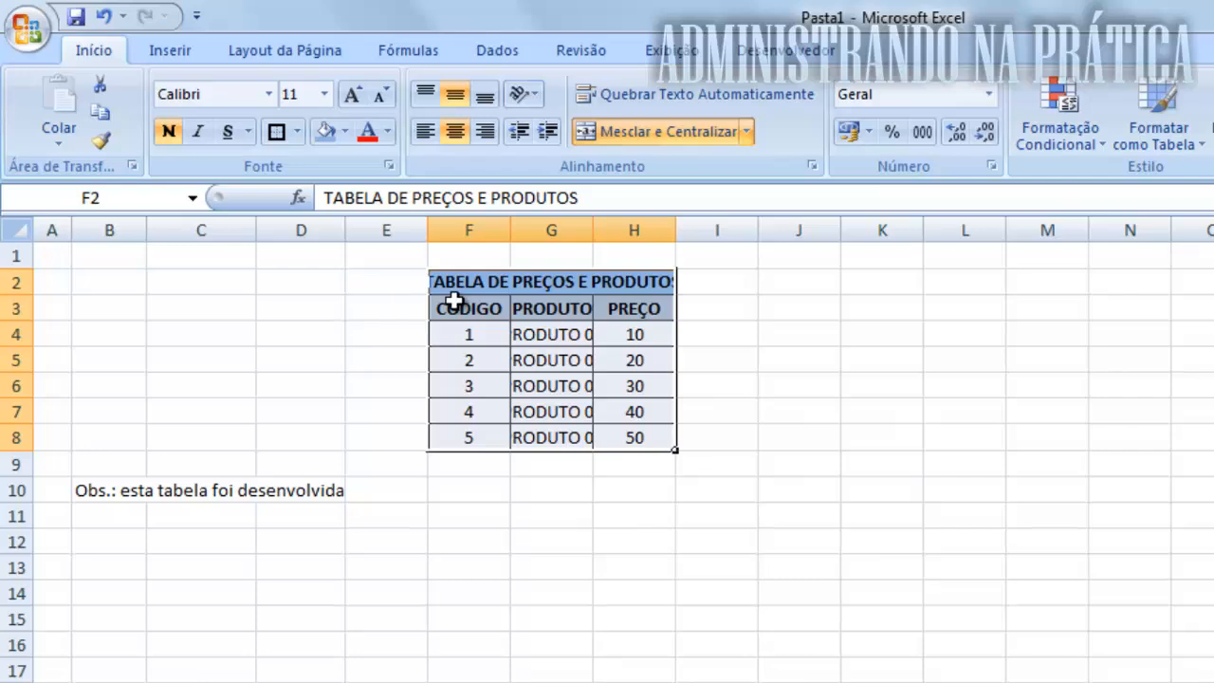
{"action": "left_click", "coordinate": [113, 282]}
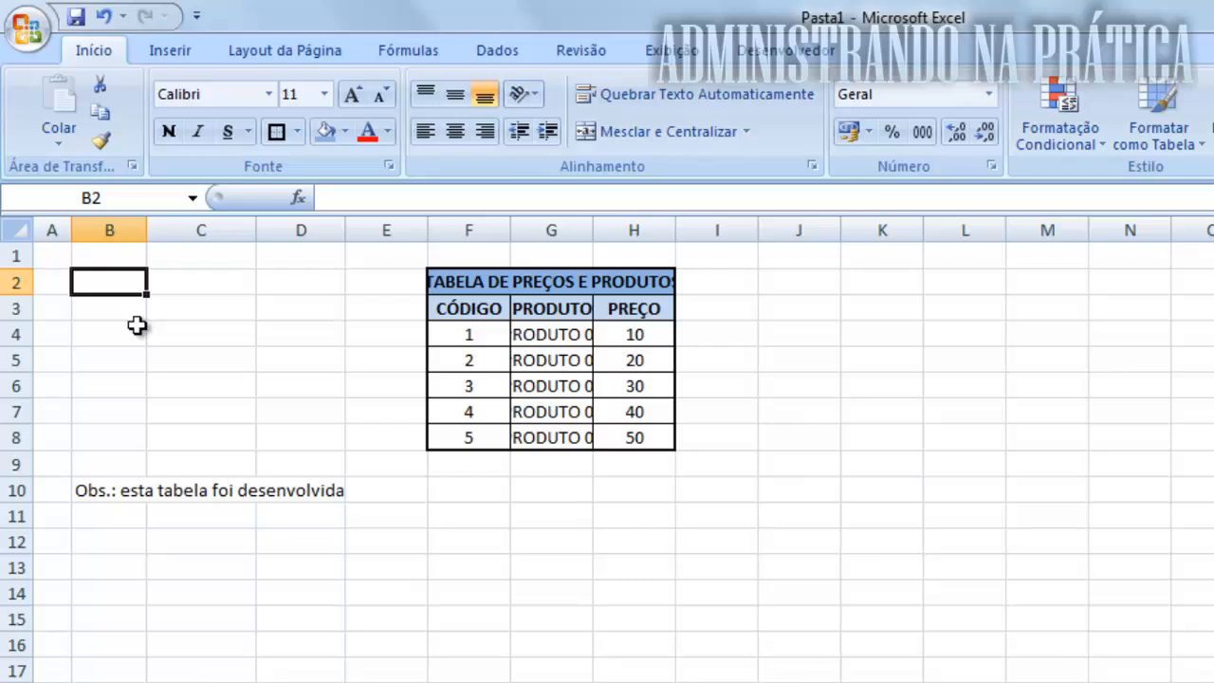
{"action": "left_click_drag", "start_coordinate": [103, 279], "coordinate": [238, 380]}
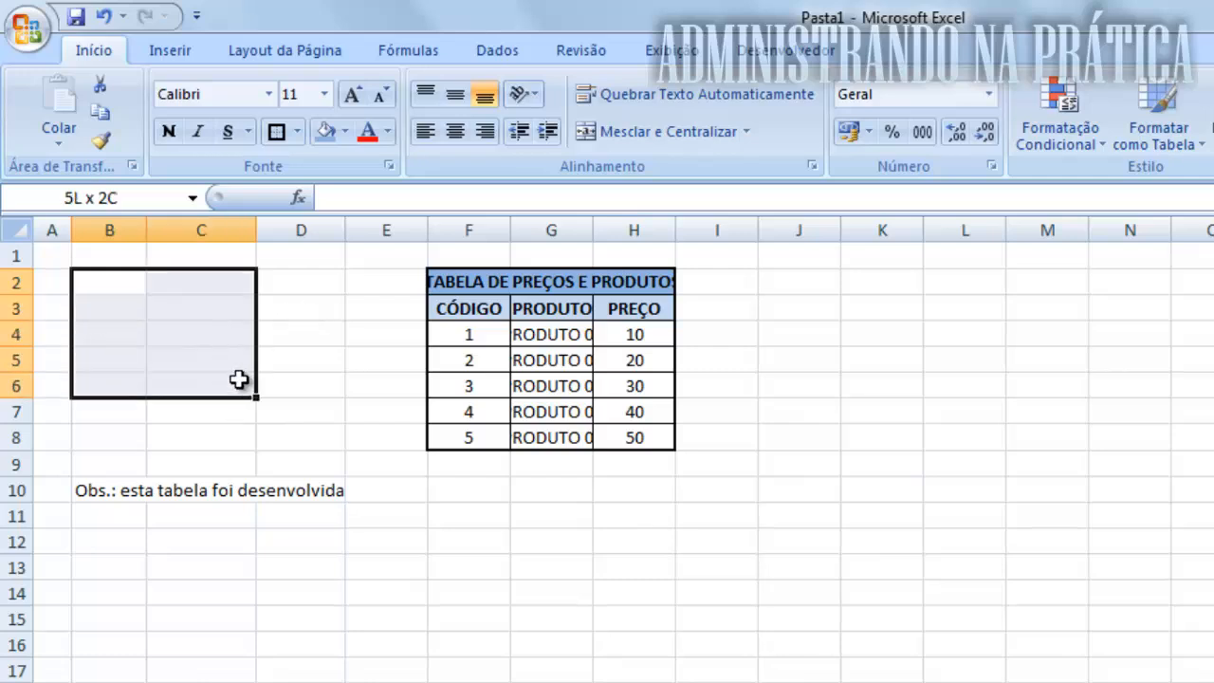
Step: Enter the title "TABELA DE PREÇOS E PRODUTOS" in cell B2
{"action": "left_click", "coordinate": [108, 279]}
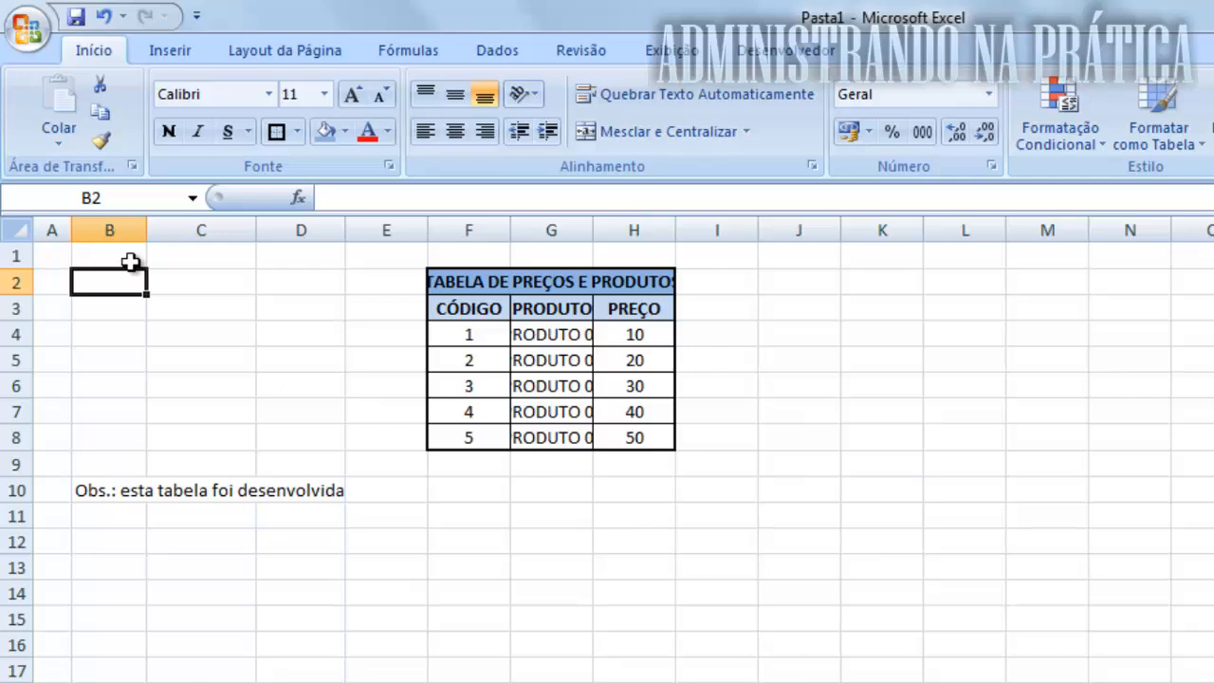
{"action": "type", "text": "tabe"}
{"action": "key", "text": "BackSpace"}
{"action": "key", "text": "BackSpace"}
{"action": "key", "text": "BackSpace"}
{"action": "key", "text": "BackSpace"}
{"action": "type", "text": "TA"}
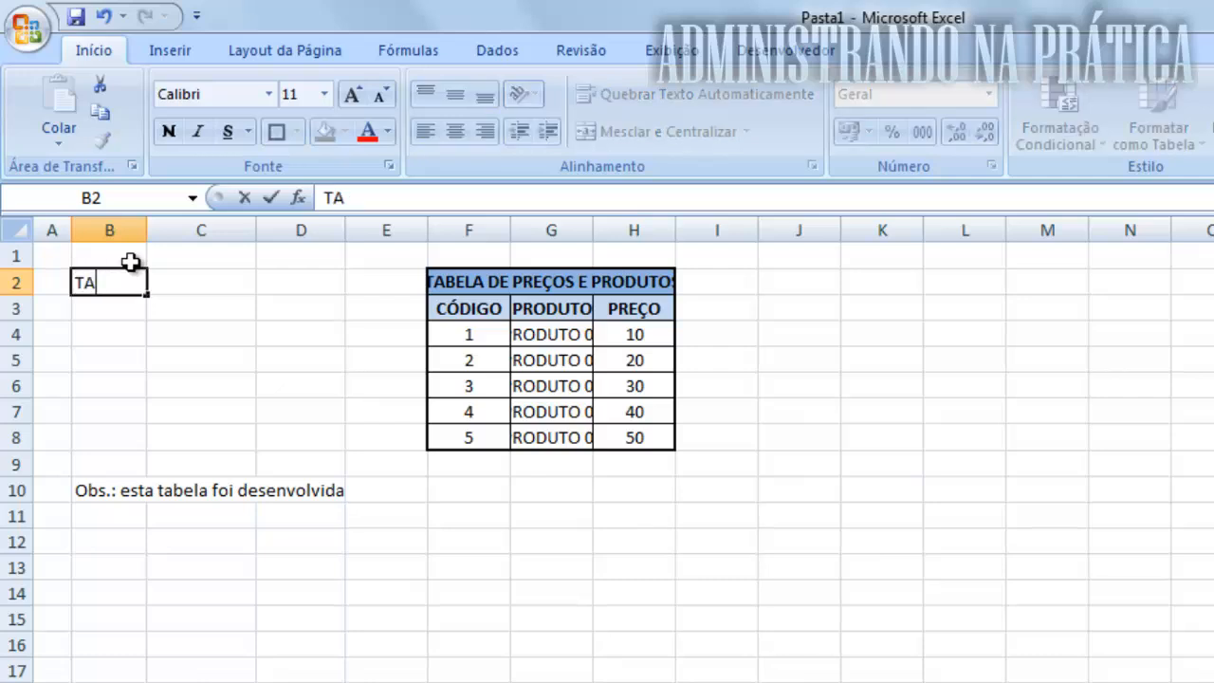
{"action": "key", "text": "BackSpace"}
{"action": "type", "text": "ABELA DE"}
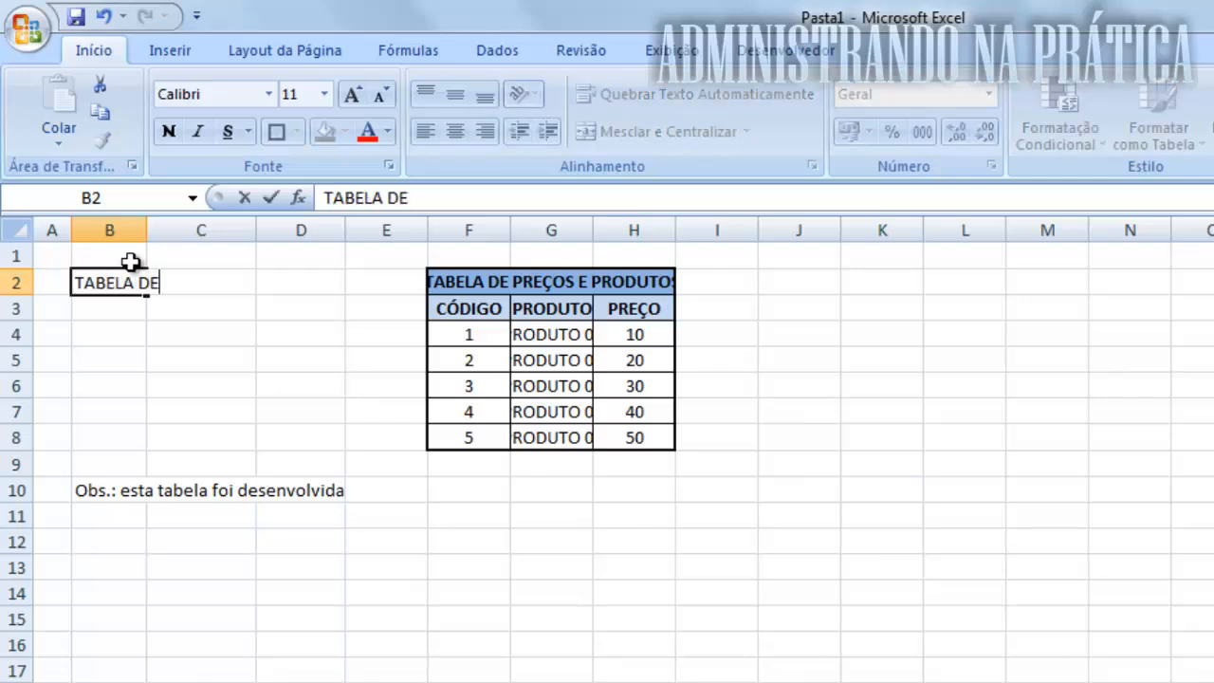
{"action": "type", "text": " PREÇOS E"}
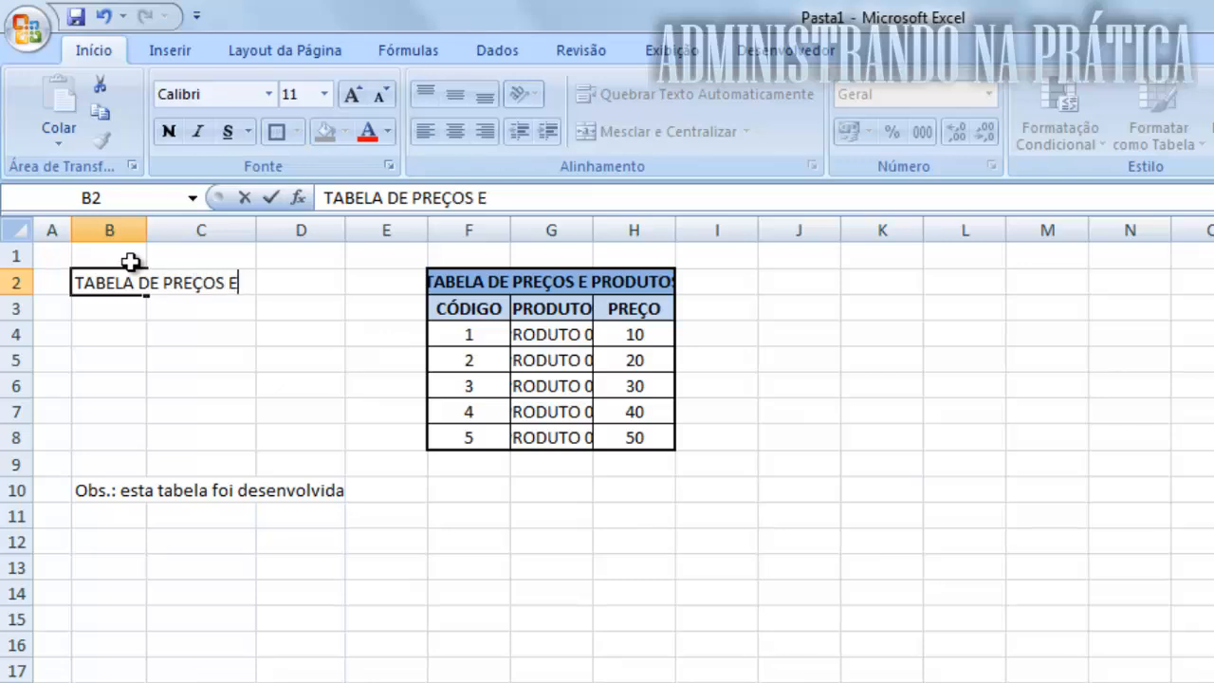
{"action": "type", "text": " PRODUT"}
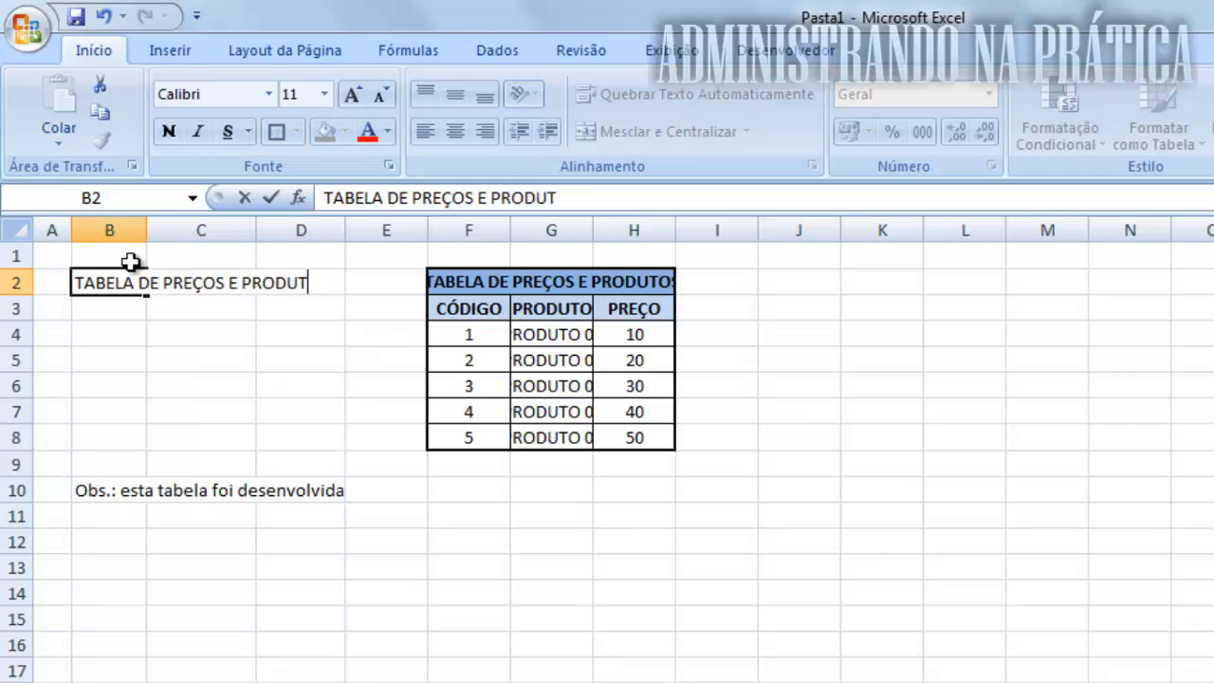
{"action": "type", "text": "OS"}
{"action": "key", "text": "Return"}
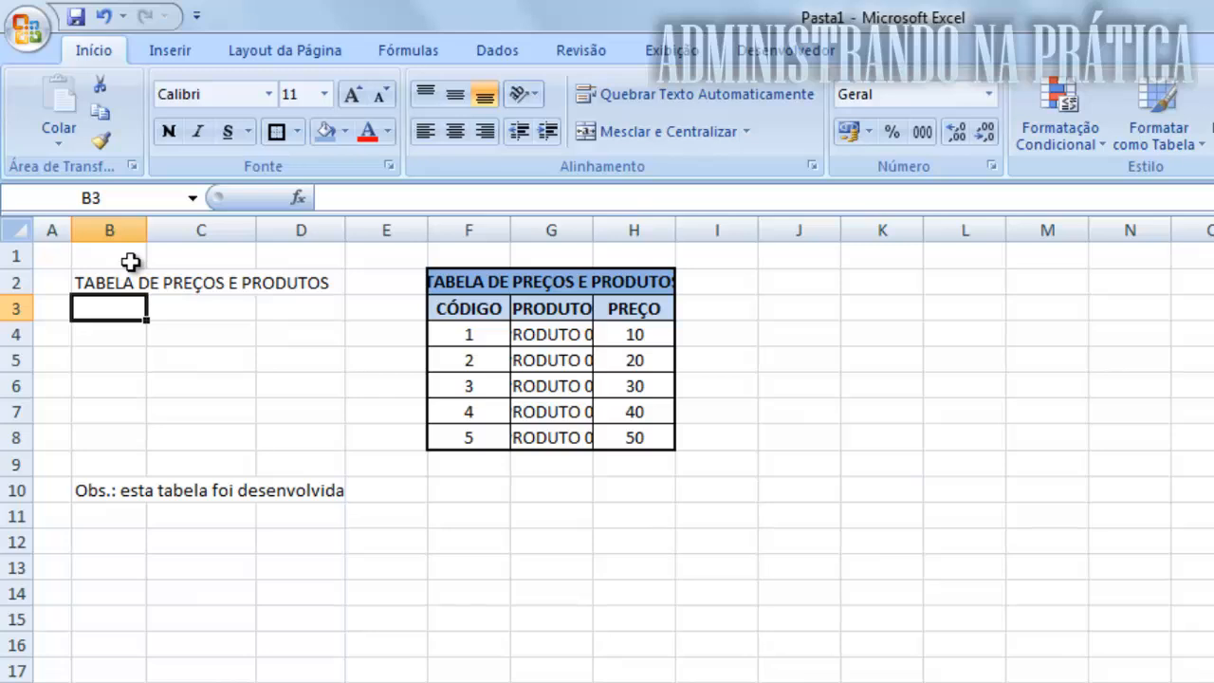
Step: Copy the table in F2:H8 and paste it starting at cell B2, over the plain title there
{"action": "left_click_drag", "start_coordinate": [465, 282], "coordinate": [483, 447]}
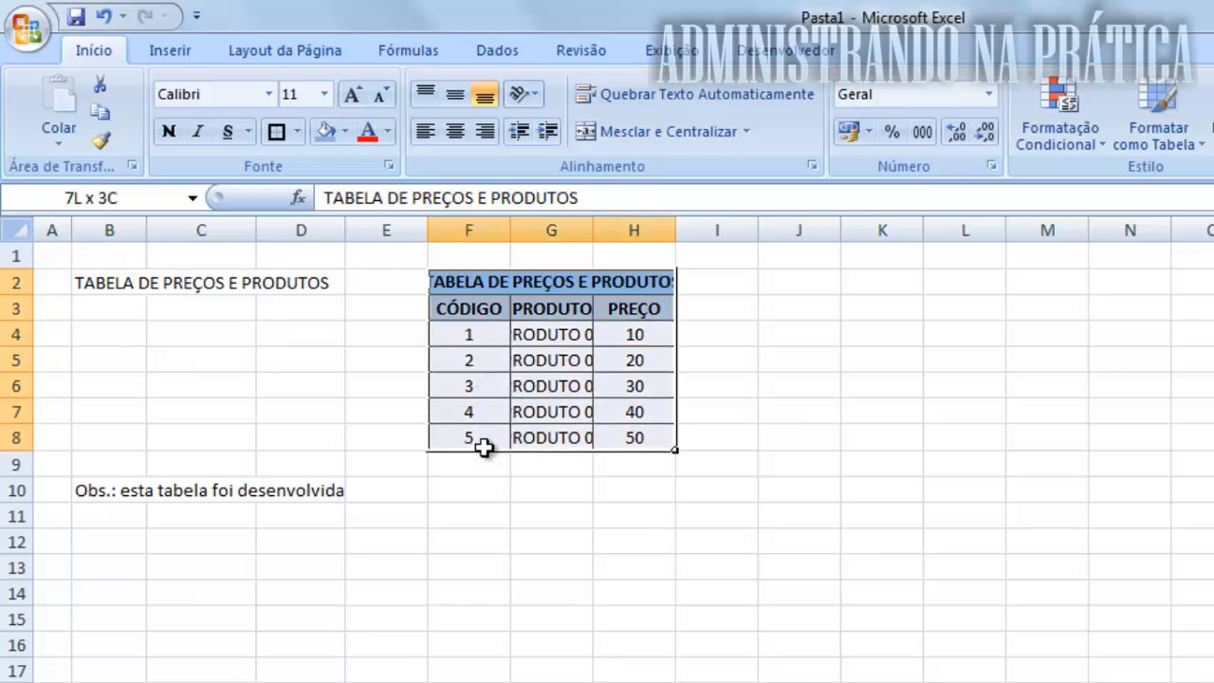
{"action": "left_click", "coordinate": [99, 112]}
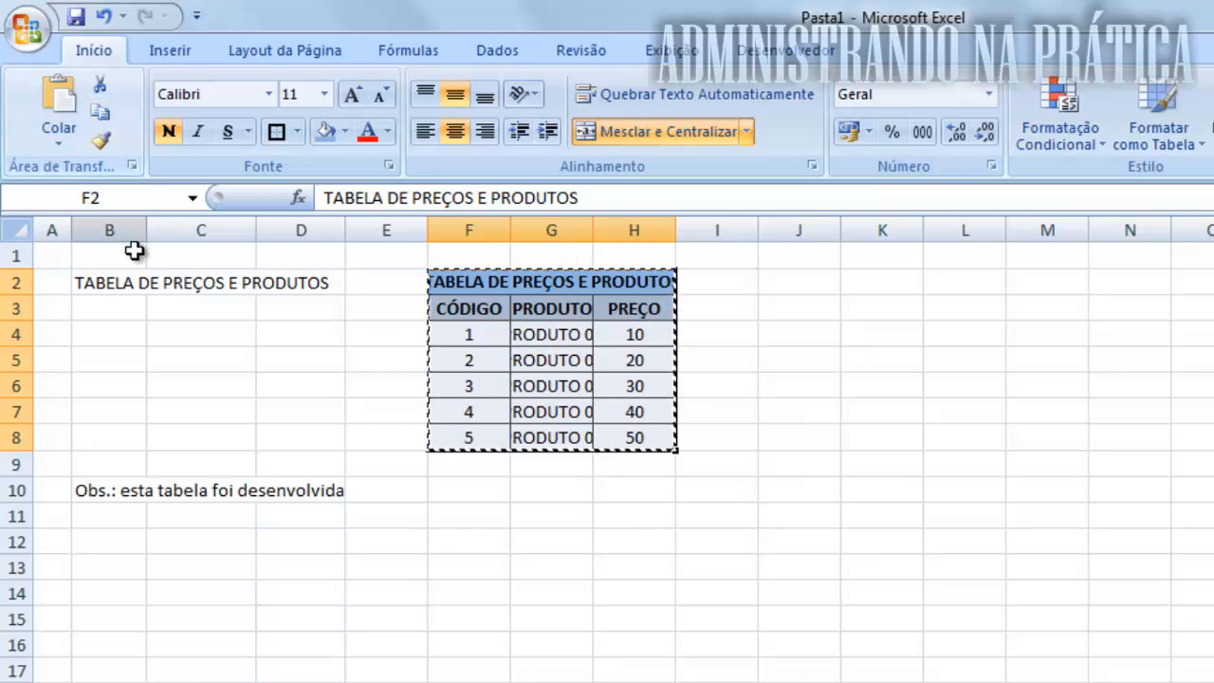
{"action": "left_click", "coordinate": [110, 281]}
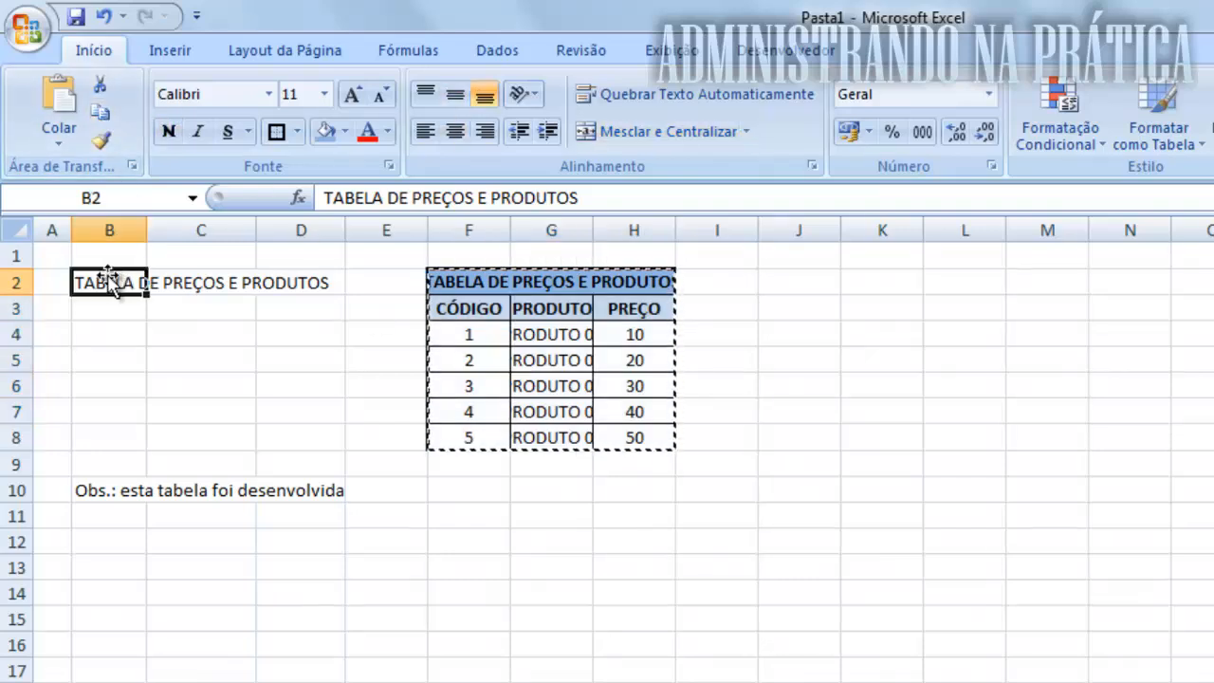
{"action": "left_click", "coordinate": [57, 101]}
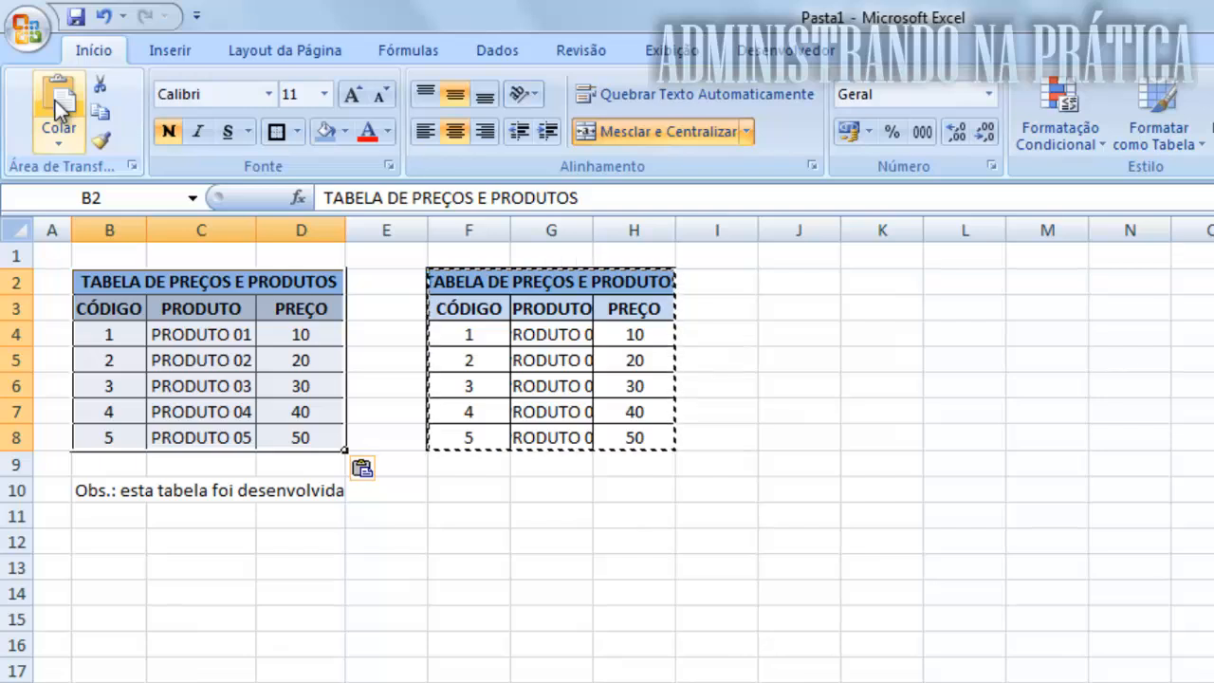
{"action": "left_click", "coordinate": [393, 250]}
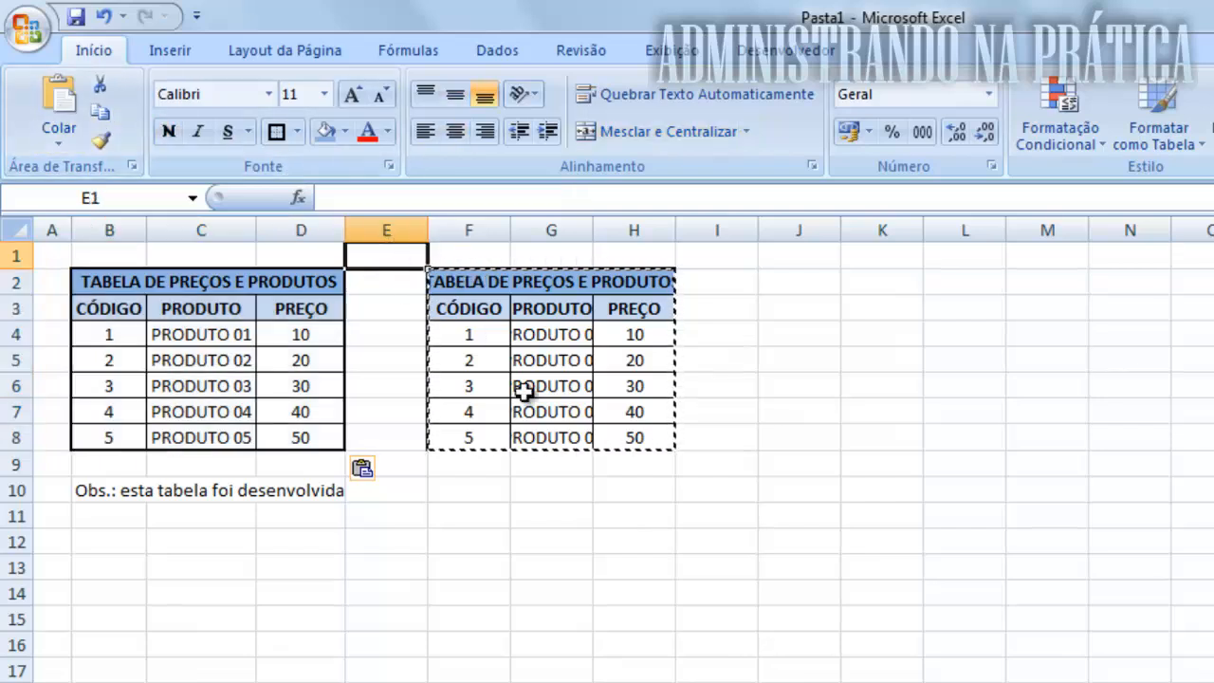
Step: Delete columns F to H, which hold the source copy of the price table
{"action": "left_click_drag", "start_coordinate": [645, 218], "coordinate": [487, 208]}
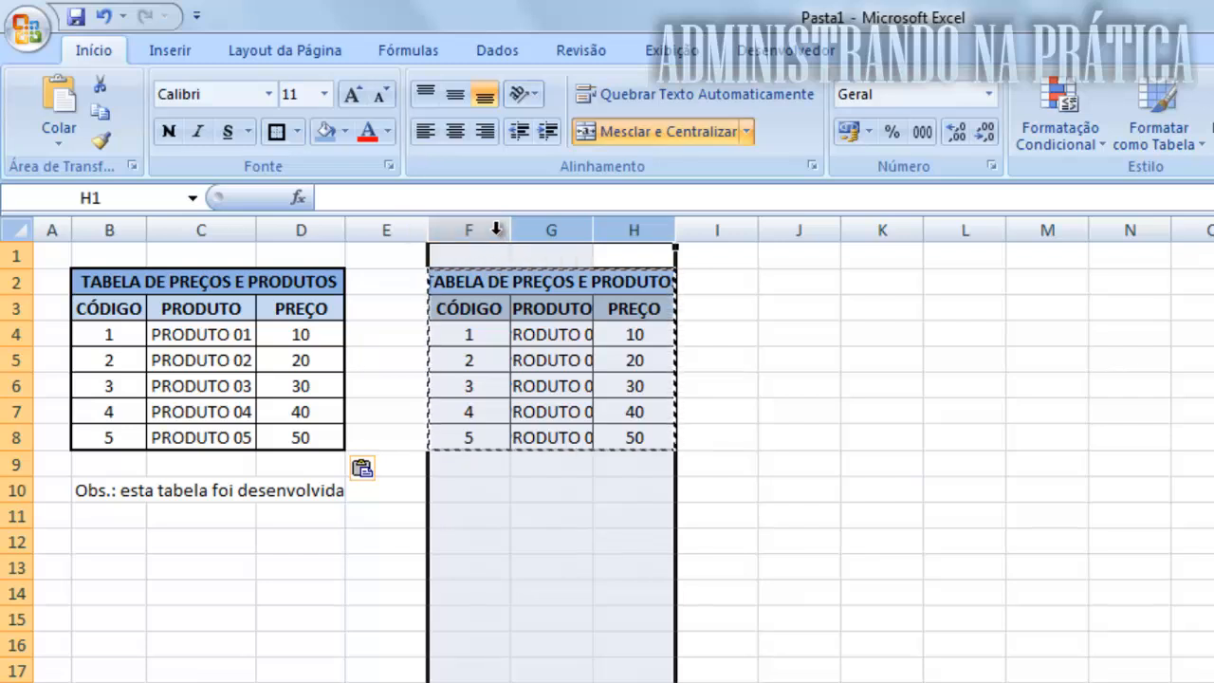
{"action": "right_click", "coordinate": [496, 235]}
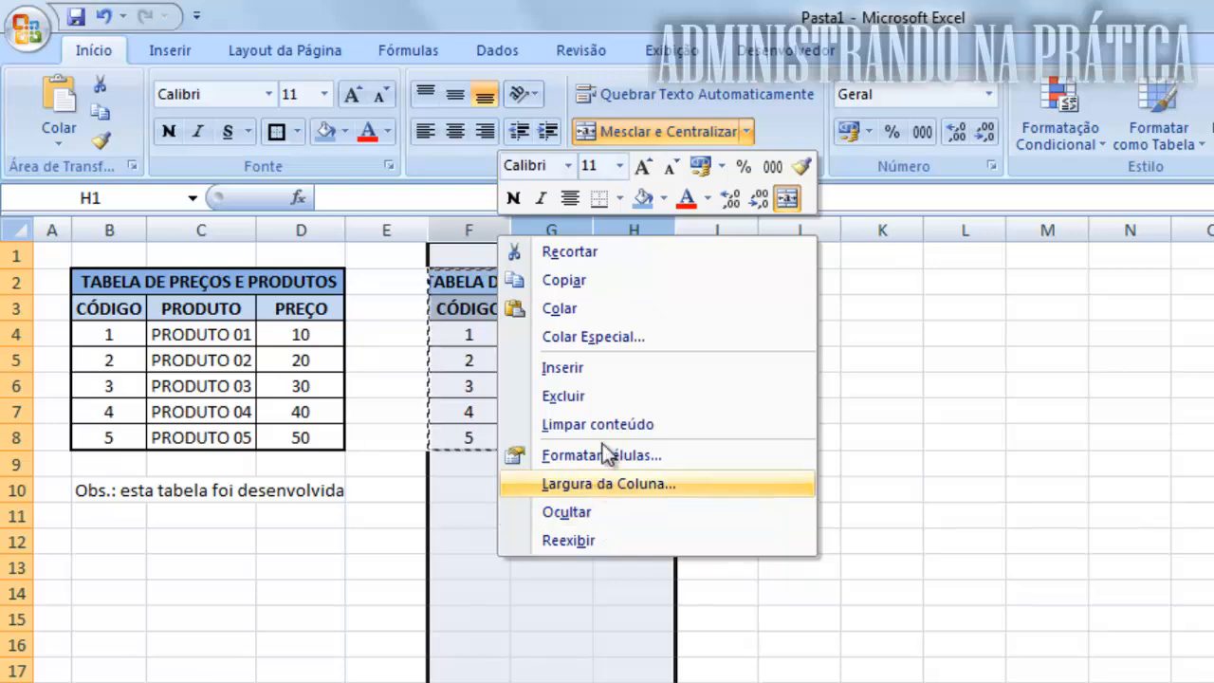
{"action": "left_click", "coordinate": [625, 390]}
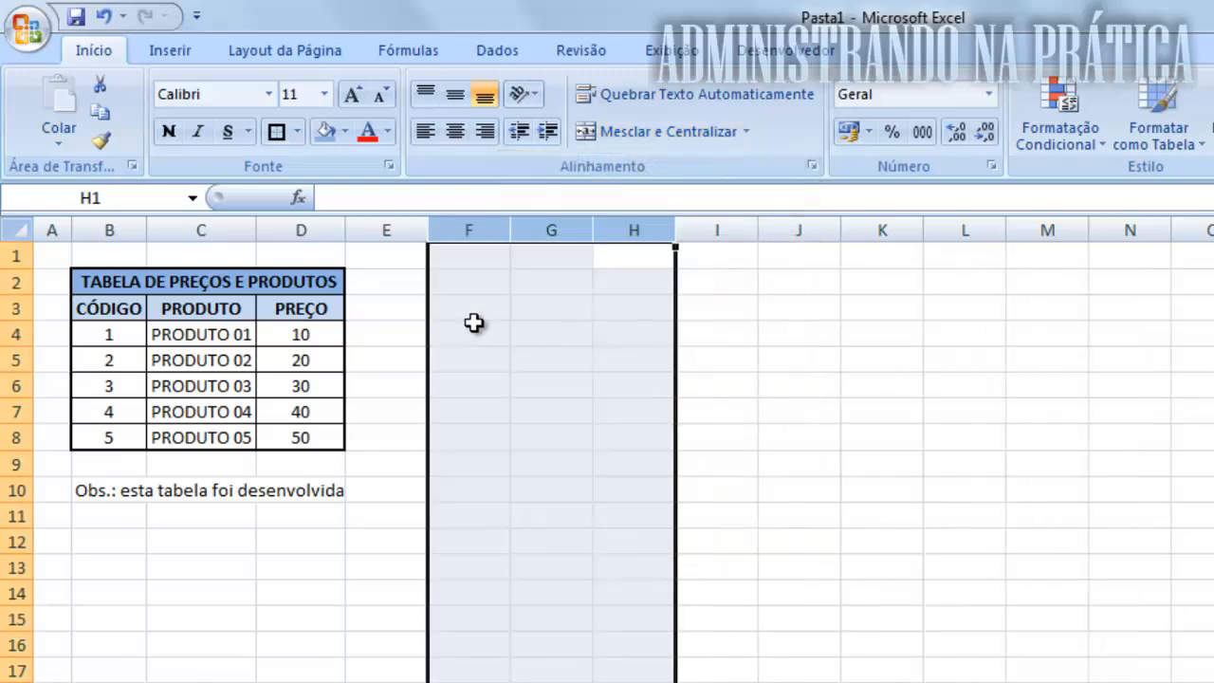
{"action": "left_click", "coordinate": [444, 308]}
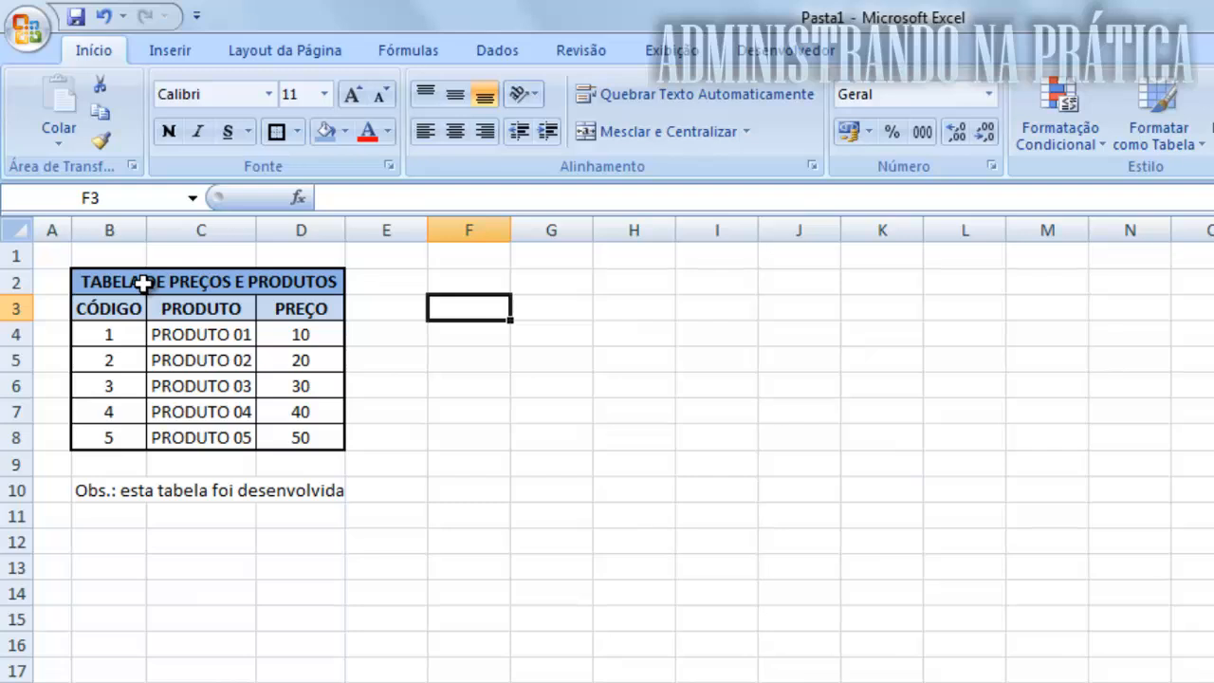
Step: Copy the table title in B2 and paste only its values into cell F2
{"action": "left_click", "coordinate": [142, 283]}
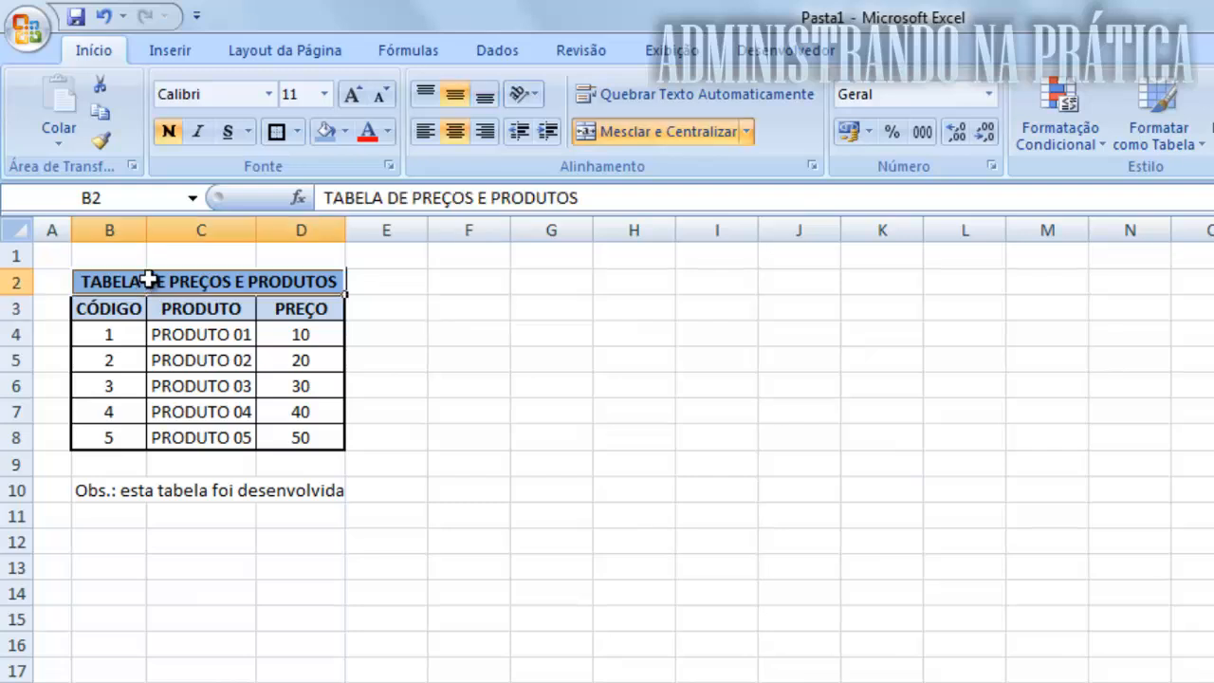
{"action": "left_click", "coordinate": [99, 112]}
{"action": "left_click", "coordinate": [461, 281]}
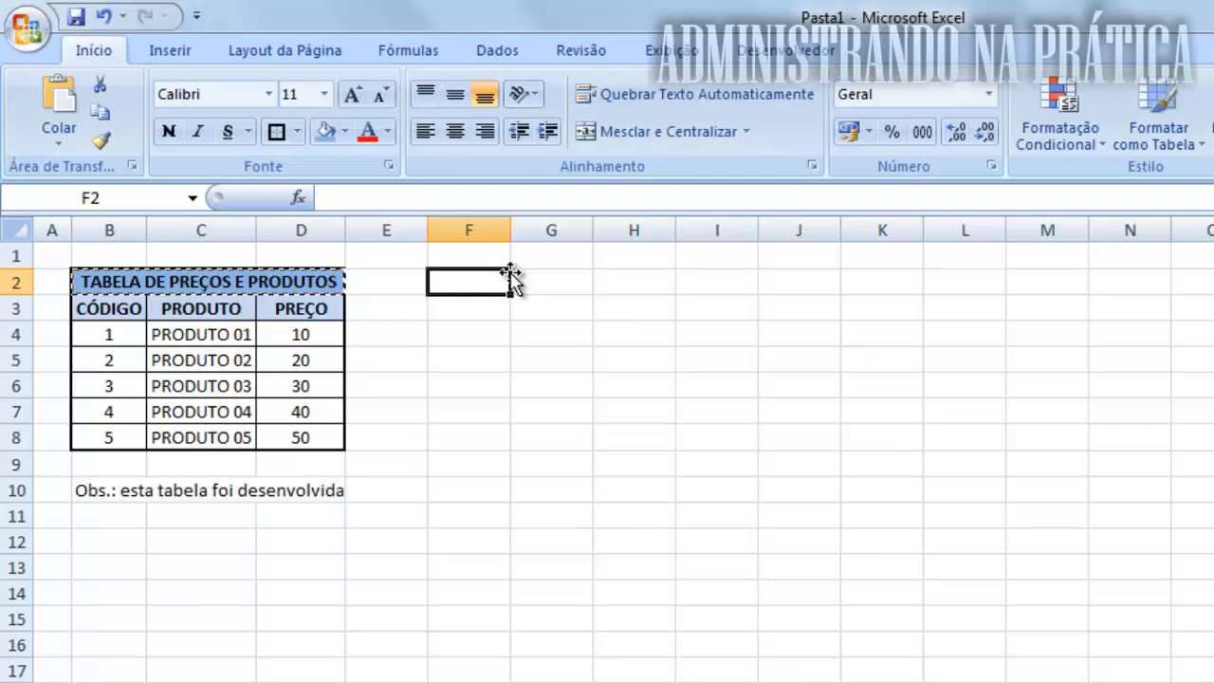
{"action": "left_click", "coordinate": [64, 142]}
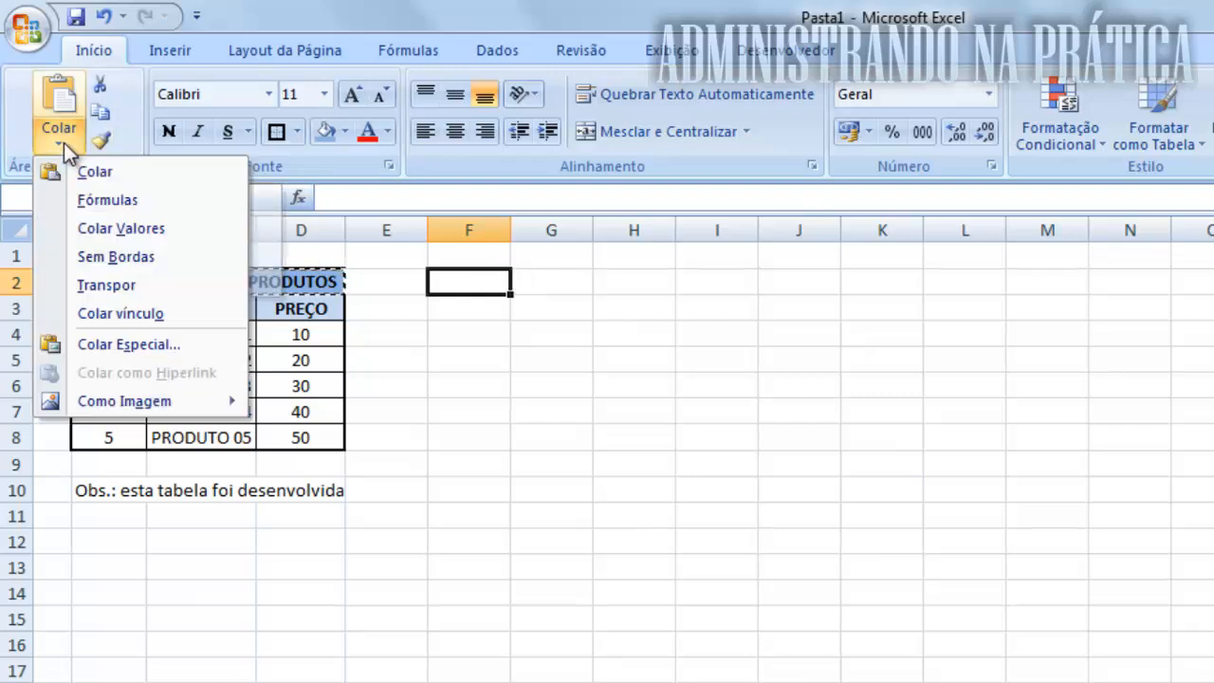
{"action": "left_click", "coordinate": [123, 229]}
{"action": "left_click", "coordinate": [493, 354]}
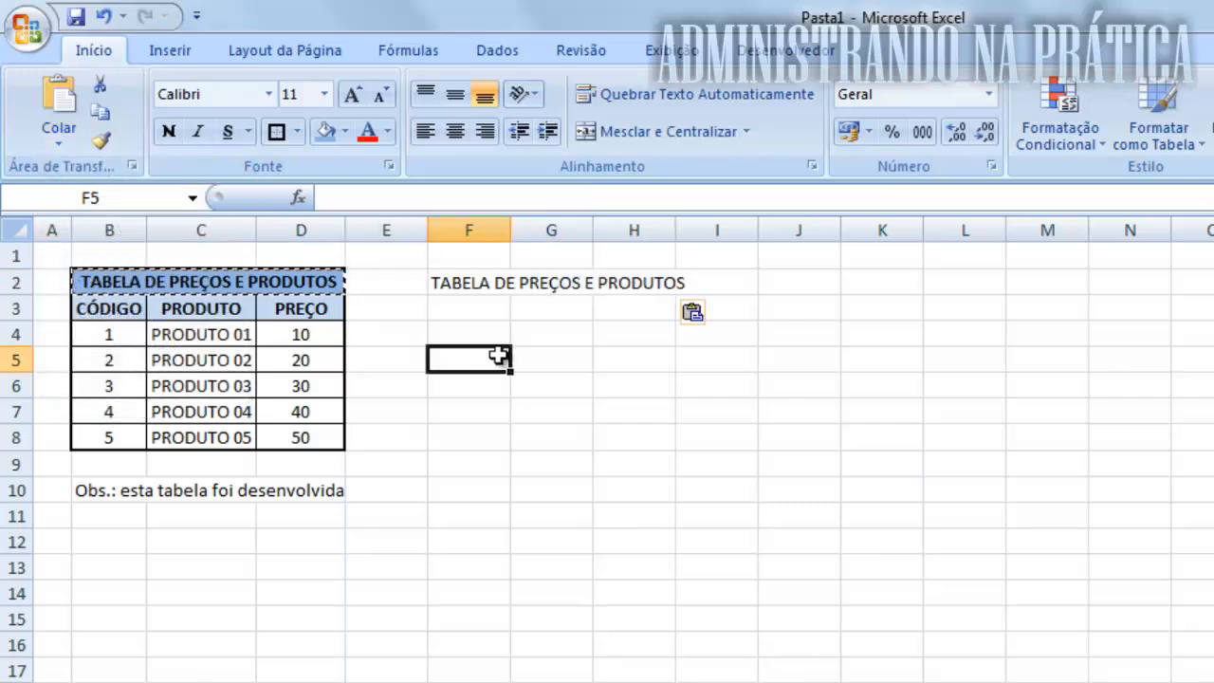
Step: Paste the copied title over F2 without borders, and undo that paste
{"action": "left_click", "coordinate": [479, 286]}
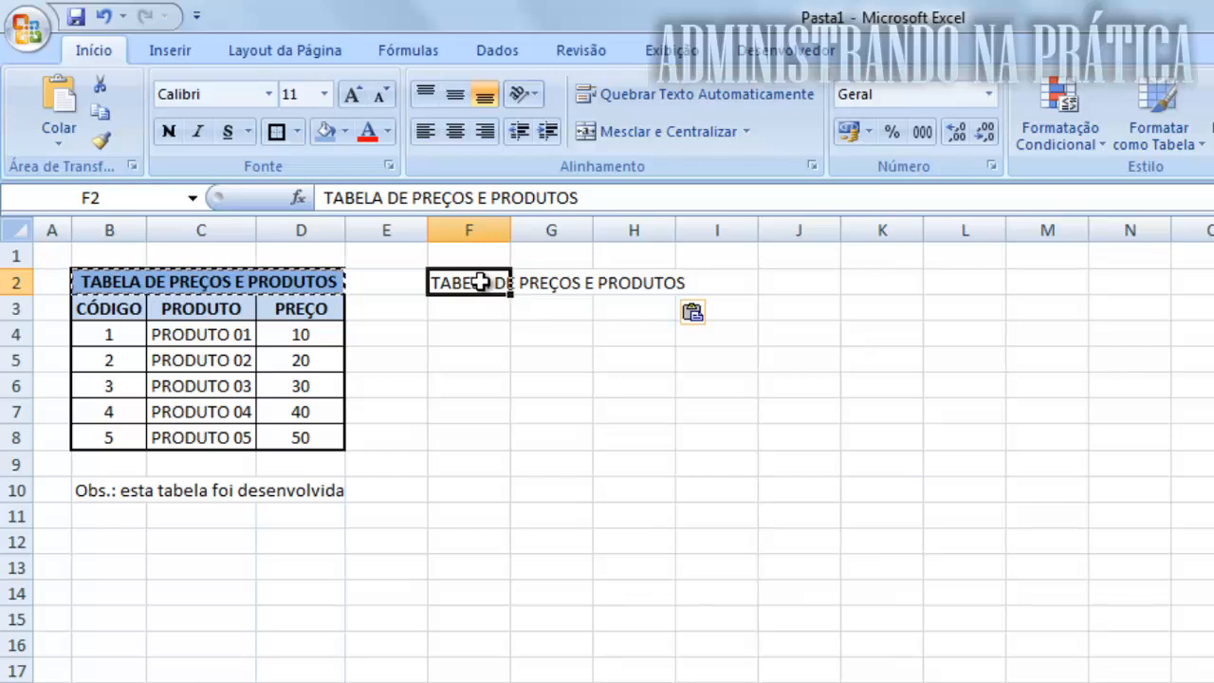
{"action": "left_click", "coordinate": [59, 140]}
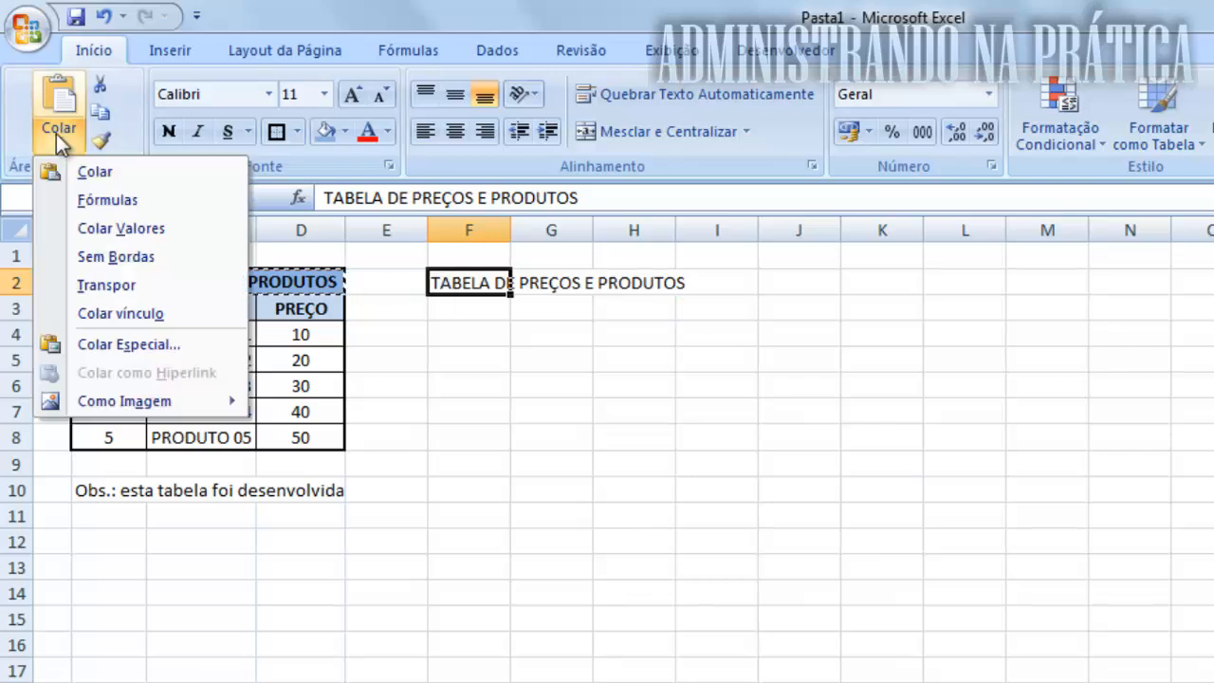
{"action": "left_click", "coordinate": [140, 268]}
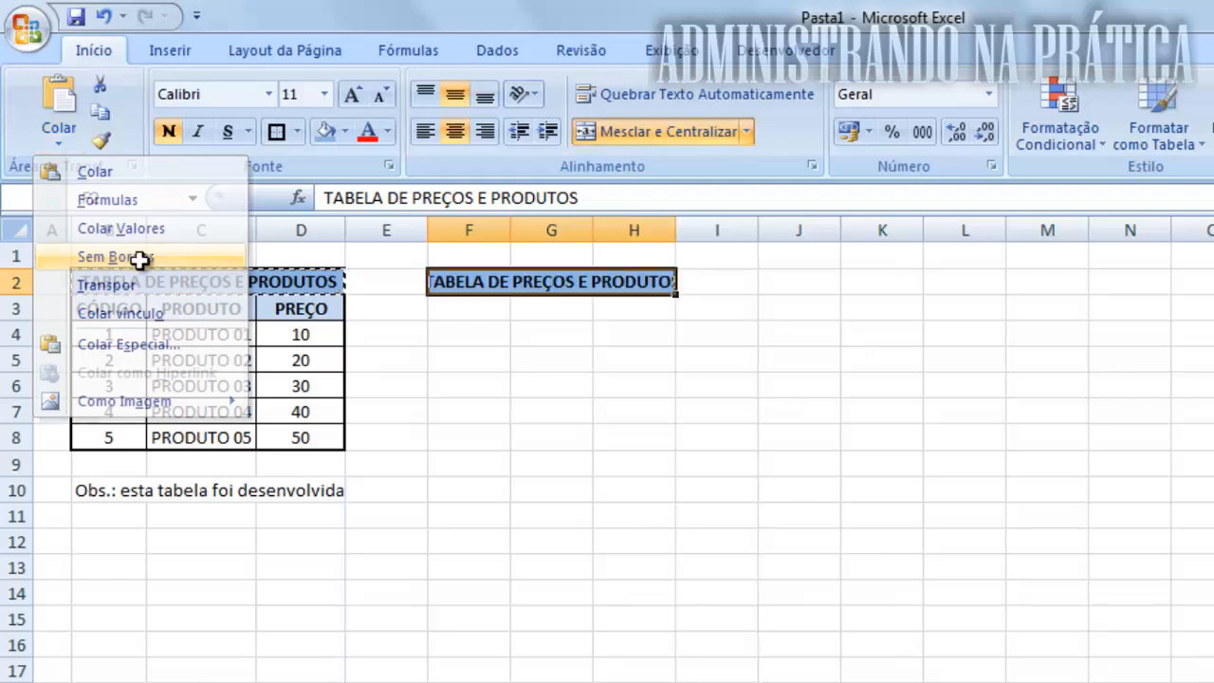
{"action": "left_click", "coordinate": [469, 336]}
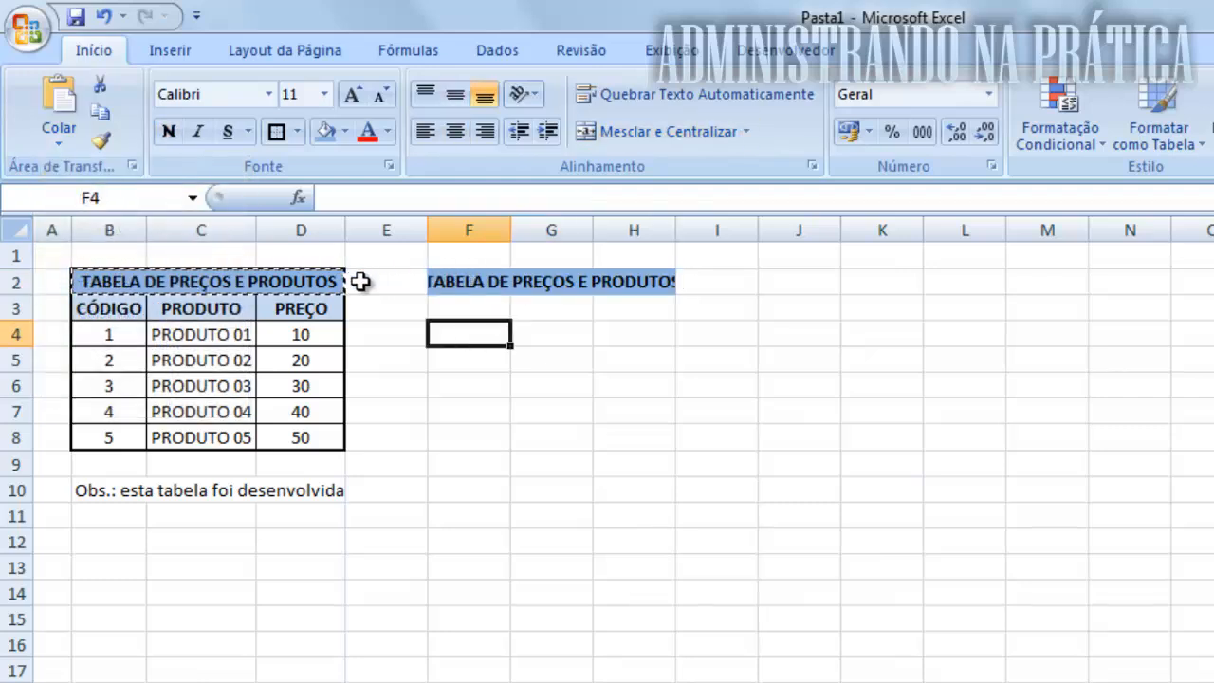
{"action": "left_click", "coordinate": [465, 279]}
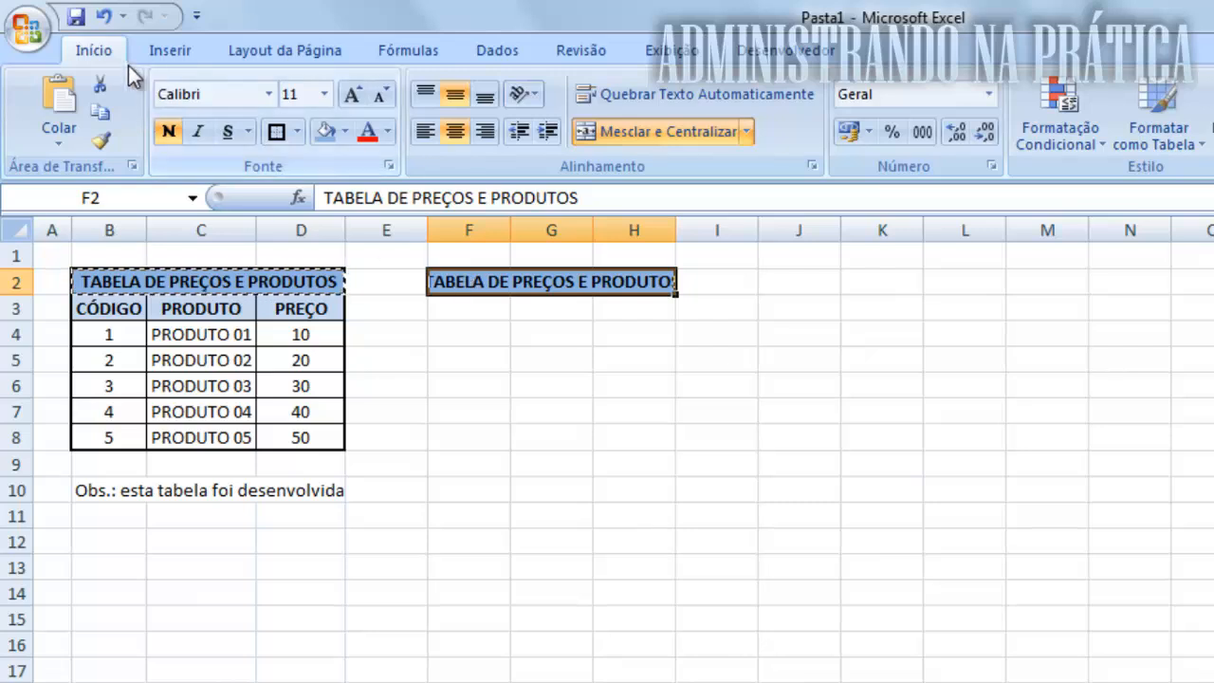
{"action": "left_click", "coordinate": [103, 16]}
Step: Paste the copied title into F2 using the formulas-only paste option
{"action": "left_click", "coordinate": [62, 131]}
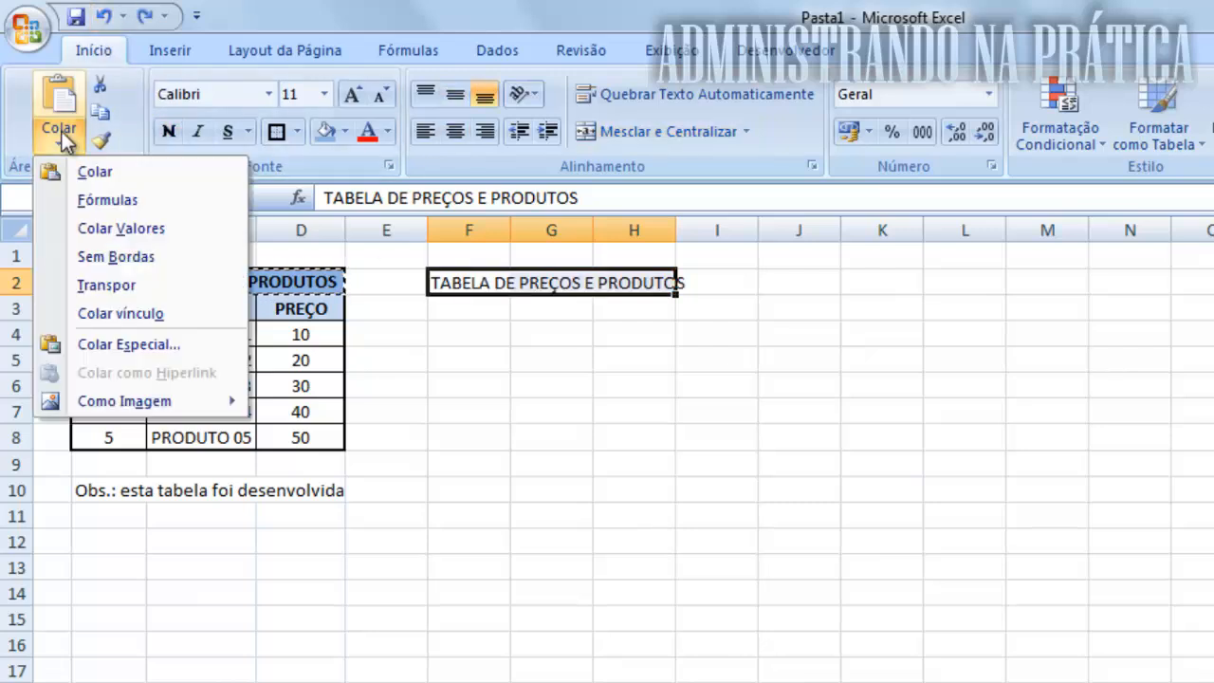
{"action": "left_click", "coordinate": [99, 202]}
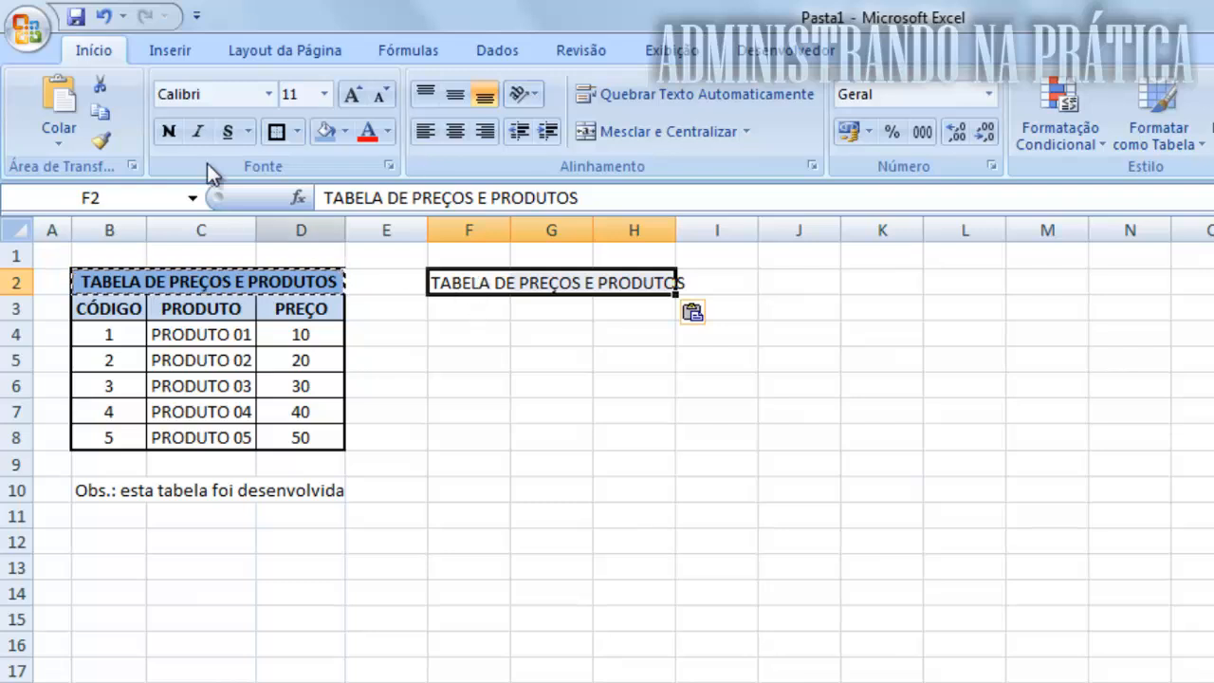
{"action": "left_click", "coordinate": [62, 140]}
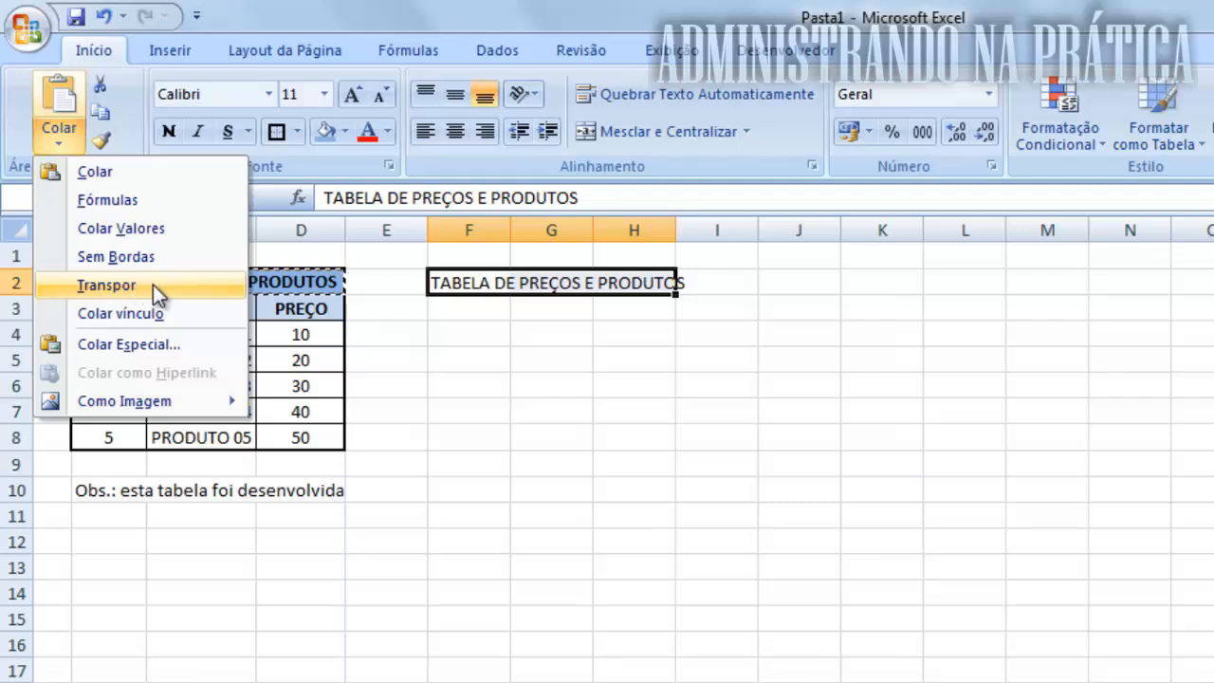
Step: Copy the five prices in D4:D8
{"action": "left_click", "coordinate": [293, 330]}
{"action": "left_click_drag", "start_coordinate": [293, 329], "coordinate": [301, 433]}
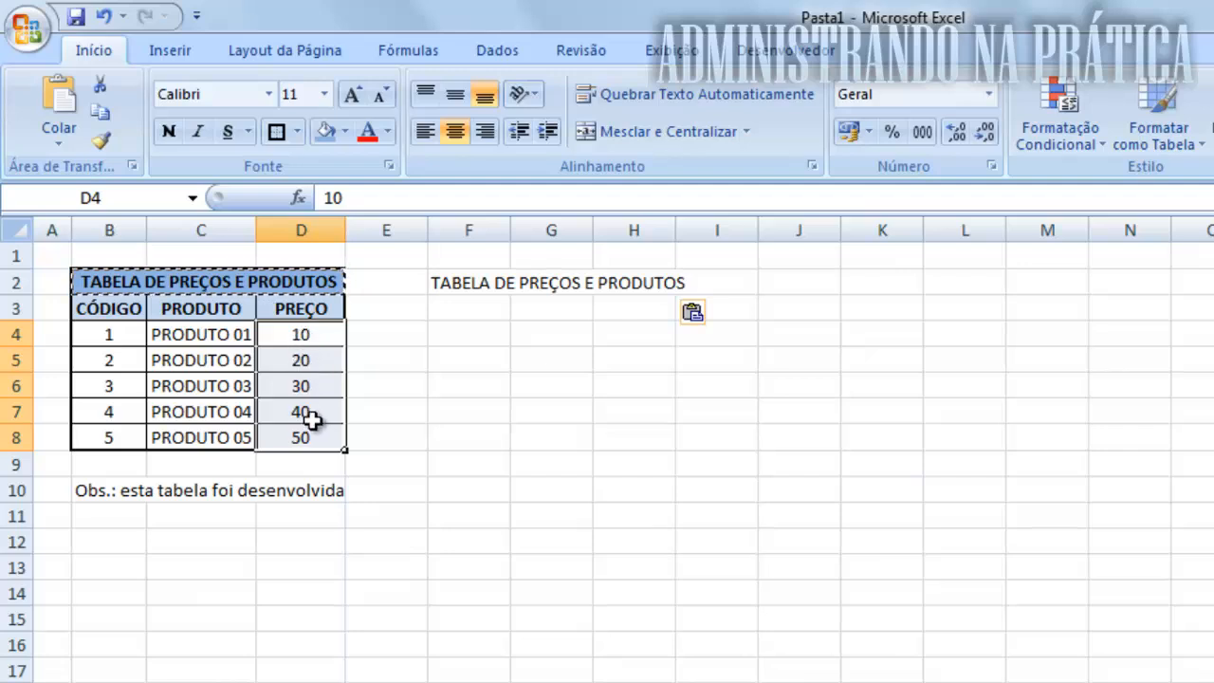
{"action": "left_click", "coordinate": [100, 112]}
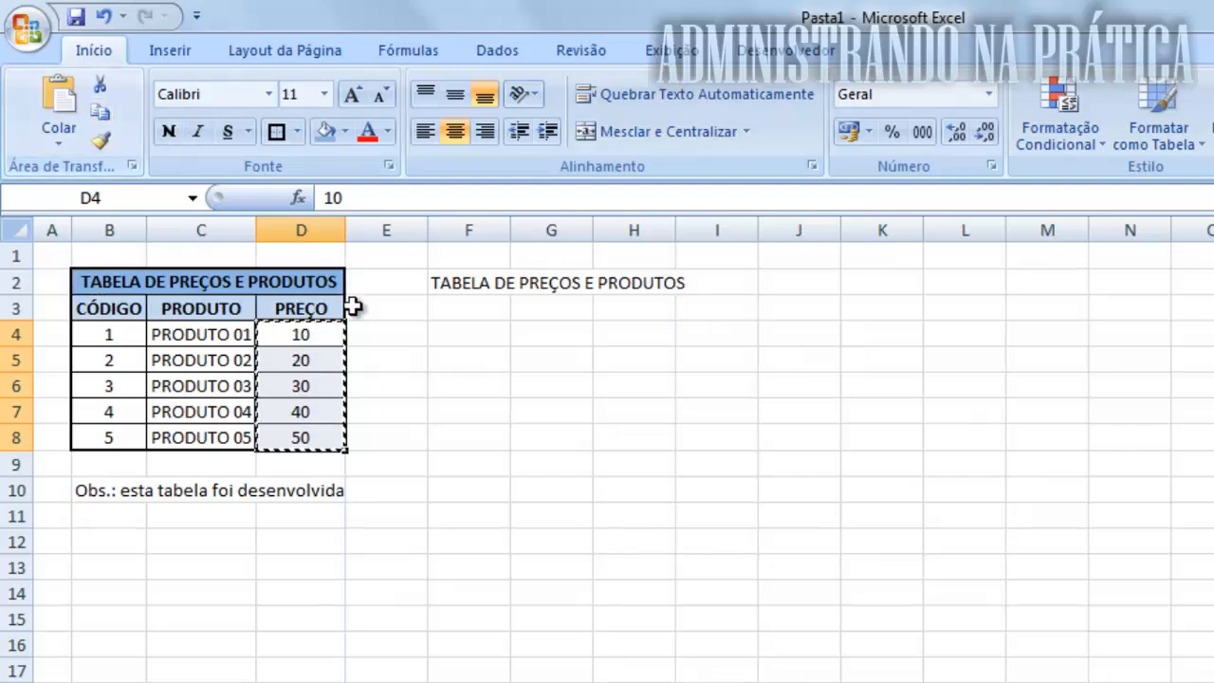
Step: Paste the copied prices transposed into a row starting at cell F4, and undo that paste
{"action": "left_click", "coordinate": [464, 337]}
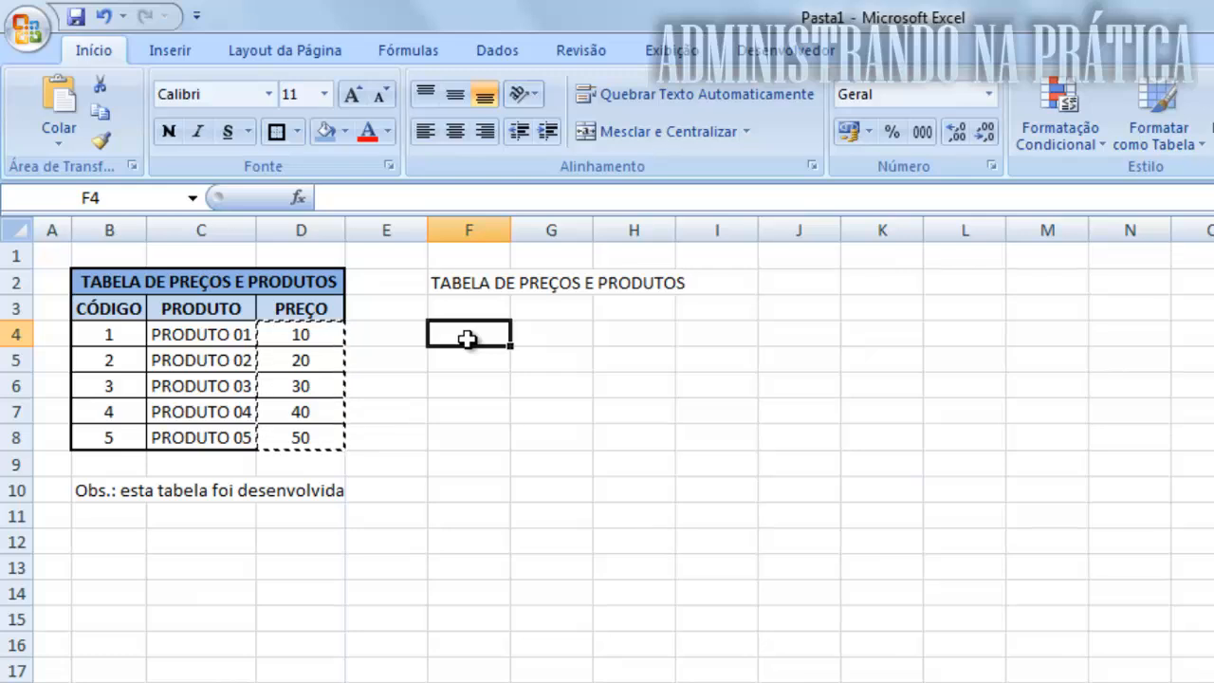
{"action": "left_click", "coordinate": [57, 140]}
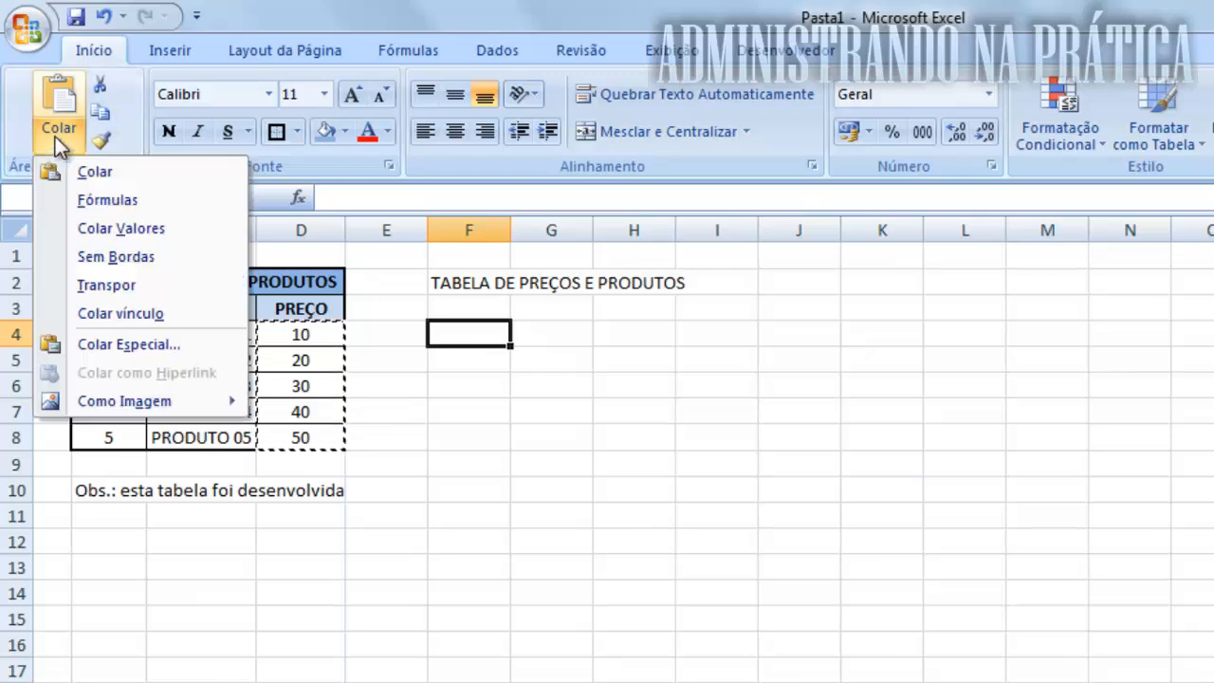
{"action": "left_click", "coordinate": [113, 285]}
{"action": "left_click", "coordinate": [442, 391]}
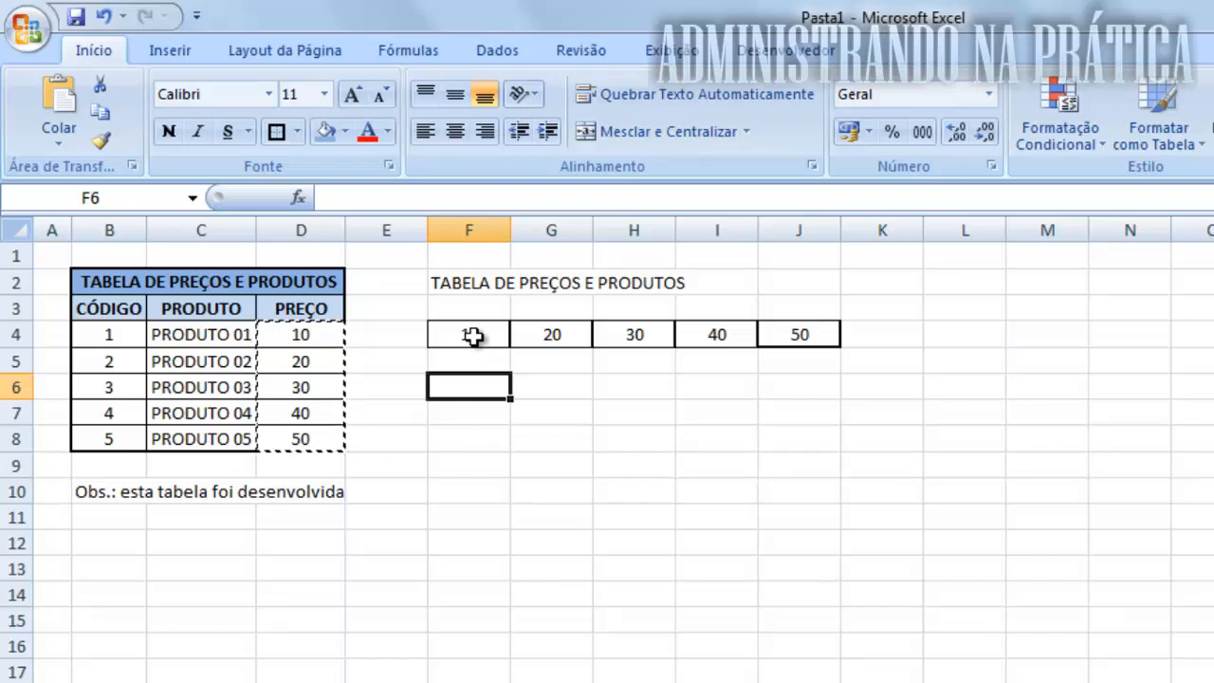
{"action": "left_click_drag", "start_coordinate": [472, 336], "coordinate": [792, 338]}
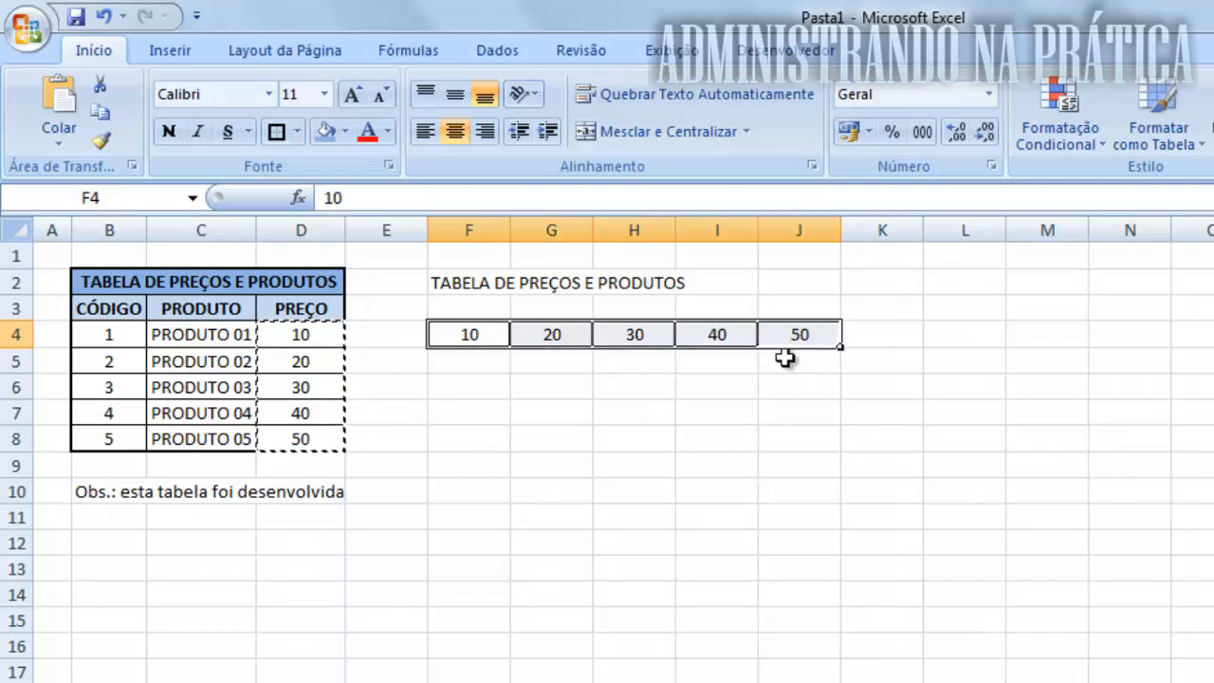
{"action": "left_click", "coordinate": [402, 359]}
{"action": "left_click_drag", "start_coordinate": [472, 332], "coordinate": [777, 325]}
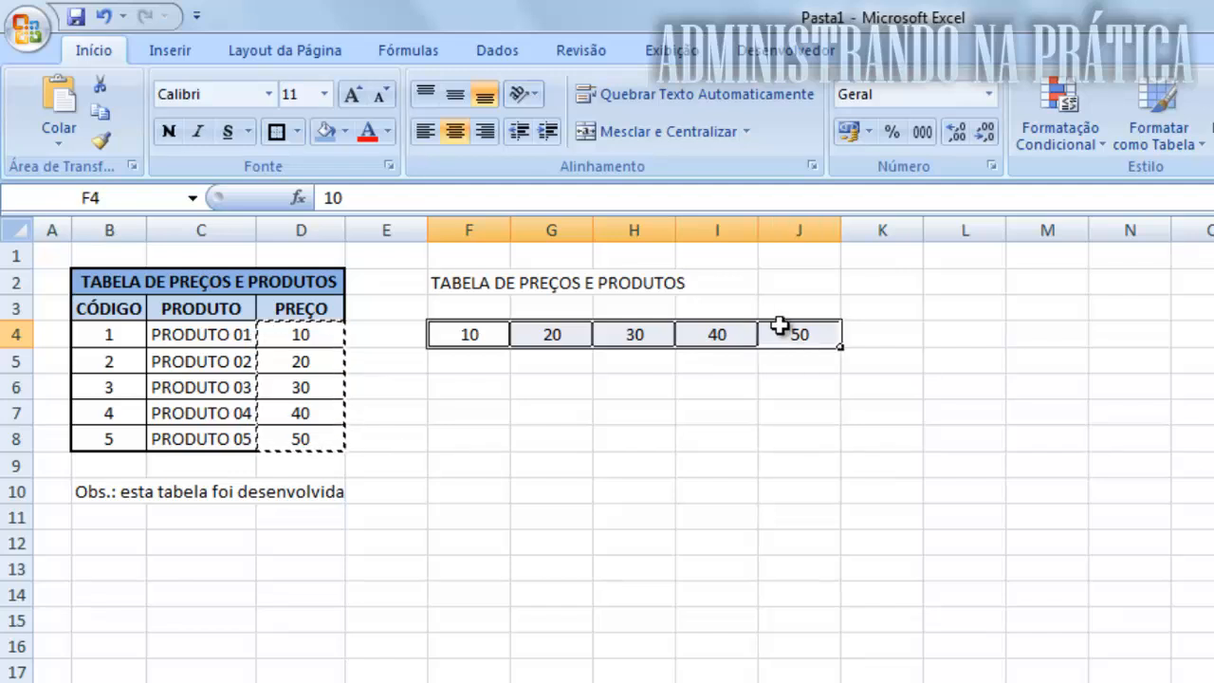
{"action": "left_click", "coordinate": [102, 16]}
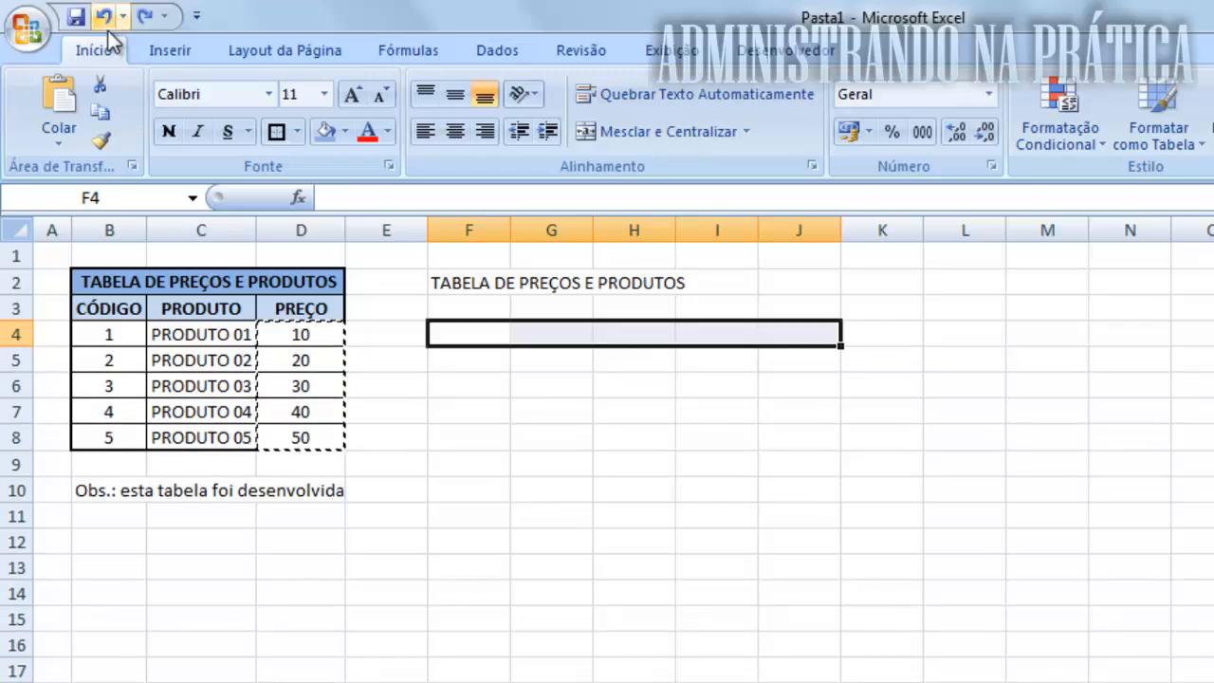
Step: Use Paste Special at cell F4 to paste the copied prices as values only and transposed across F4:J4
{"action": "left_click", "coordinate": [442, 332]}
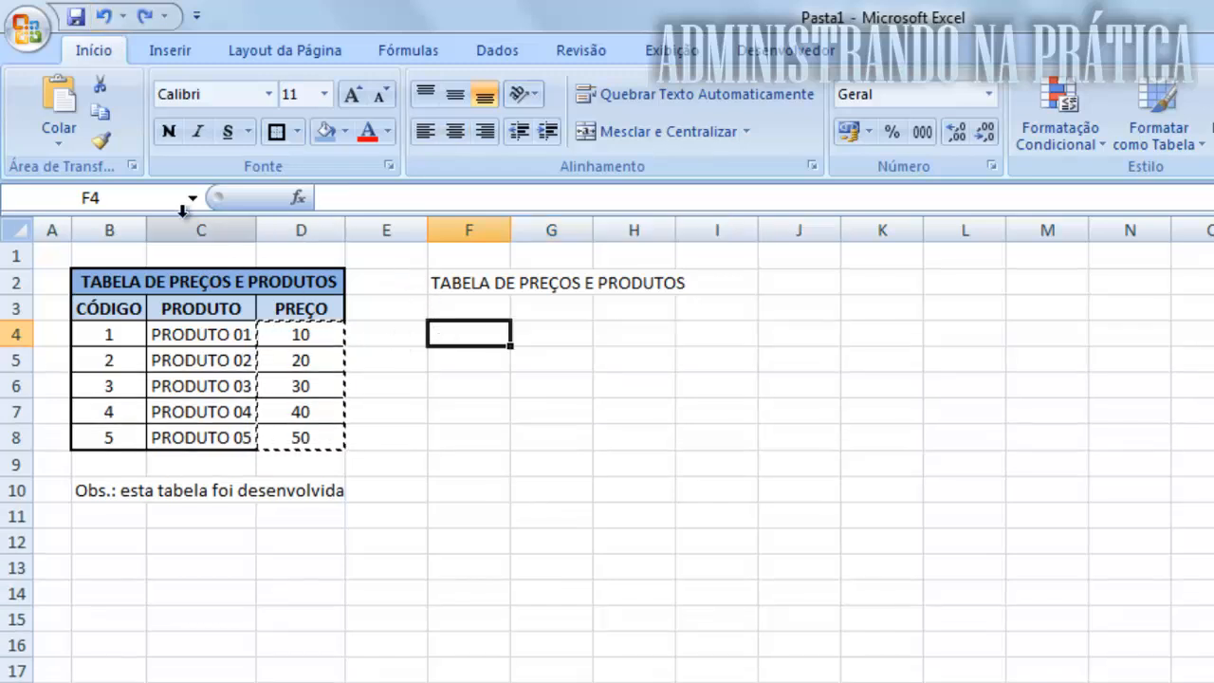
{"action": "left_click_drag", "start_coordinate": [323, 338], "coordinate": [319, 435]}
{"action": "left_click", "coordinate": [465, 328]}
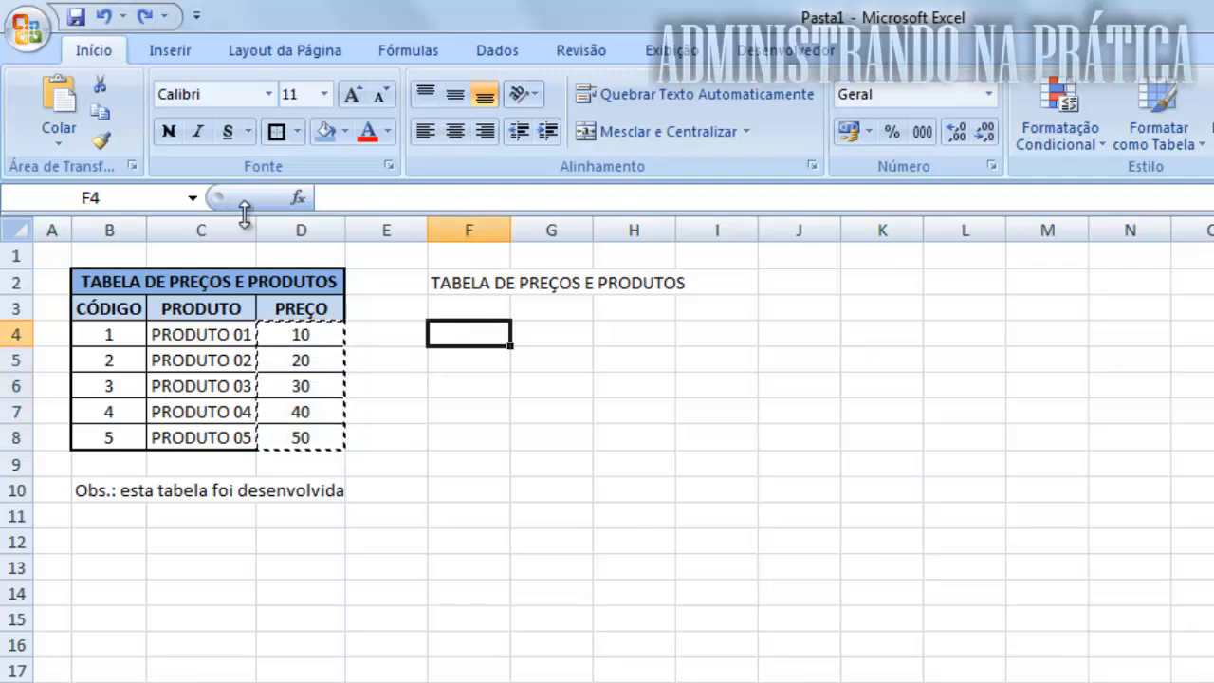
{"action": "left_click", "coordinate": [56, 142]}
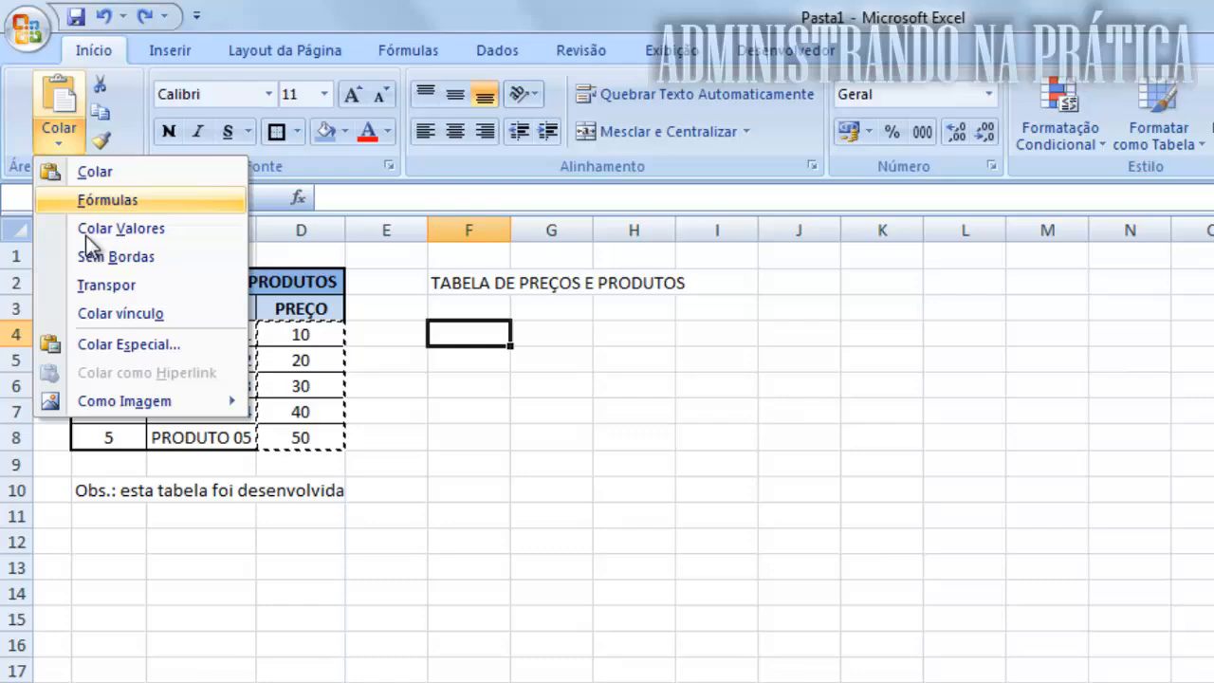
{"action": "left_click", "coordinate": [123, 342]}
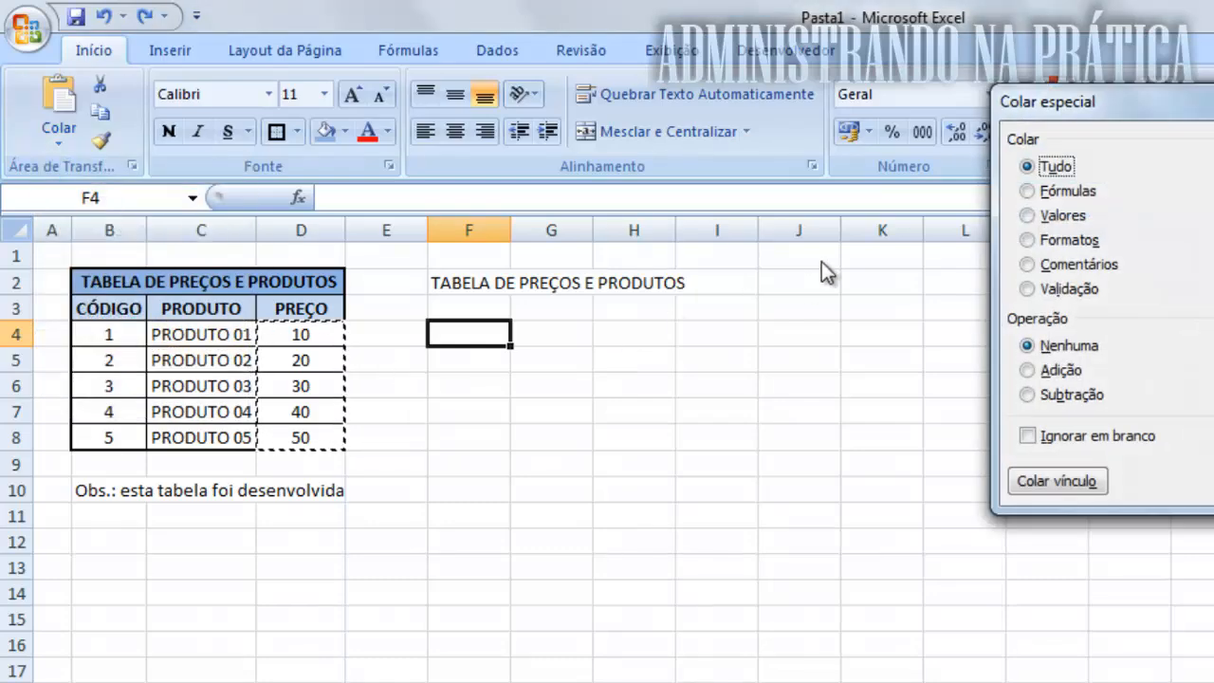
{"action": "left_click_drag", "start_coordinate": [1180, 109], "coordinate": [577, 403]}
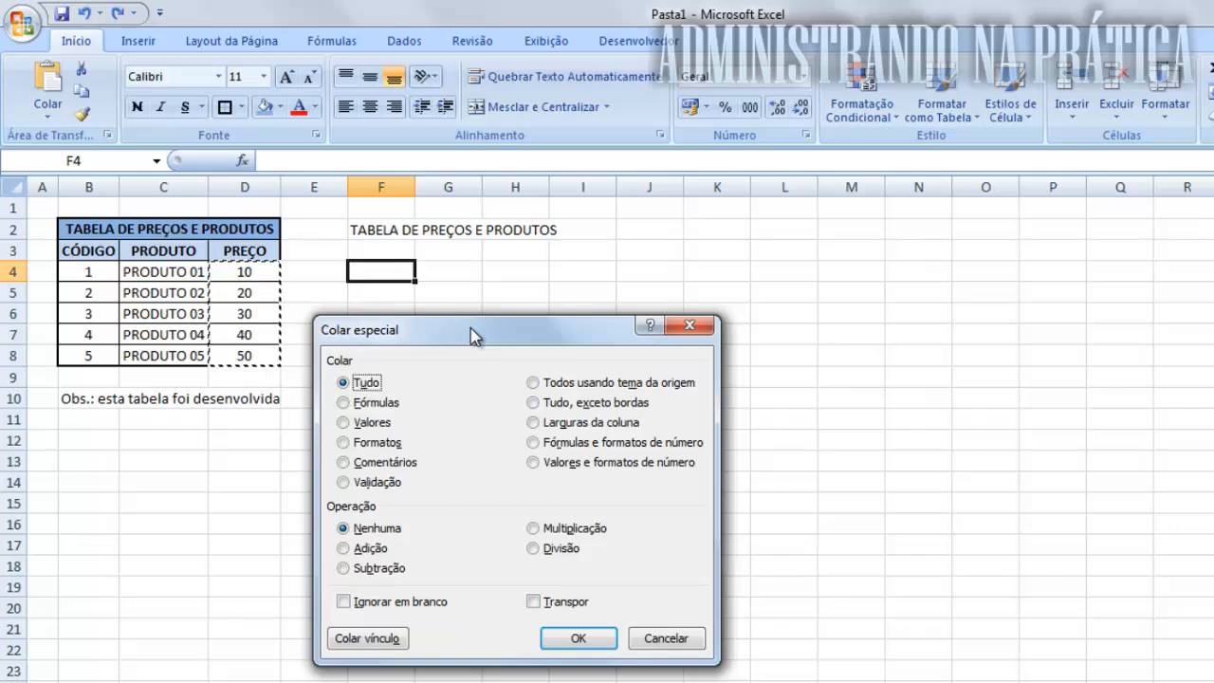
{"action": "left_click", "coordinate": [368, 422]}
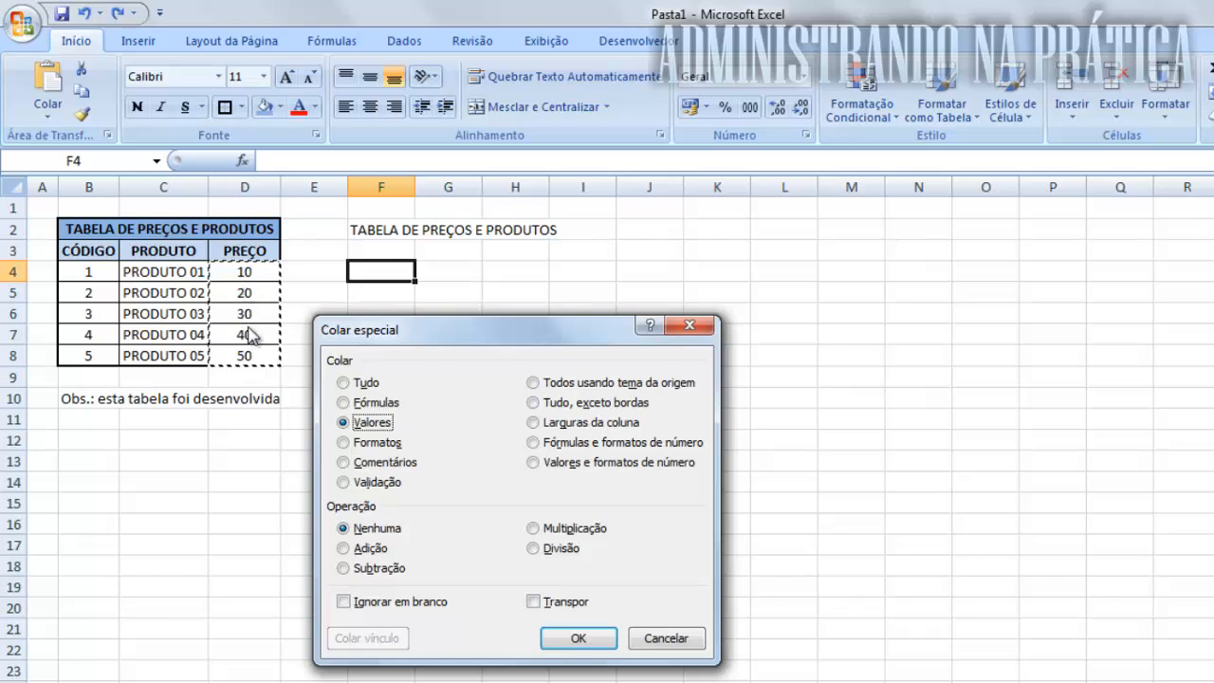
{"action": "left_click", "coordinate": [561, 605]}
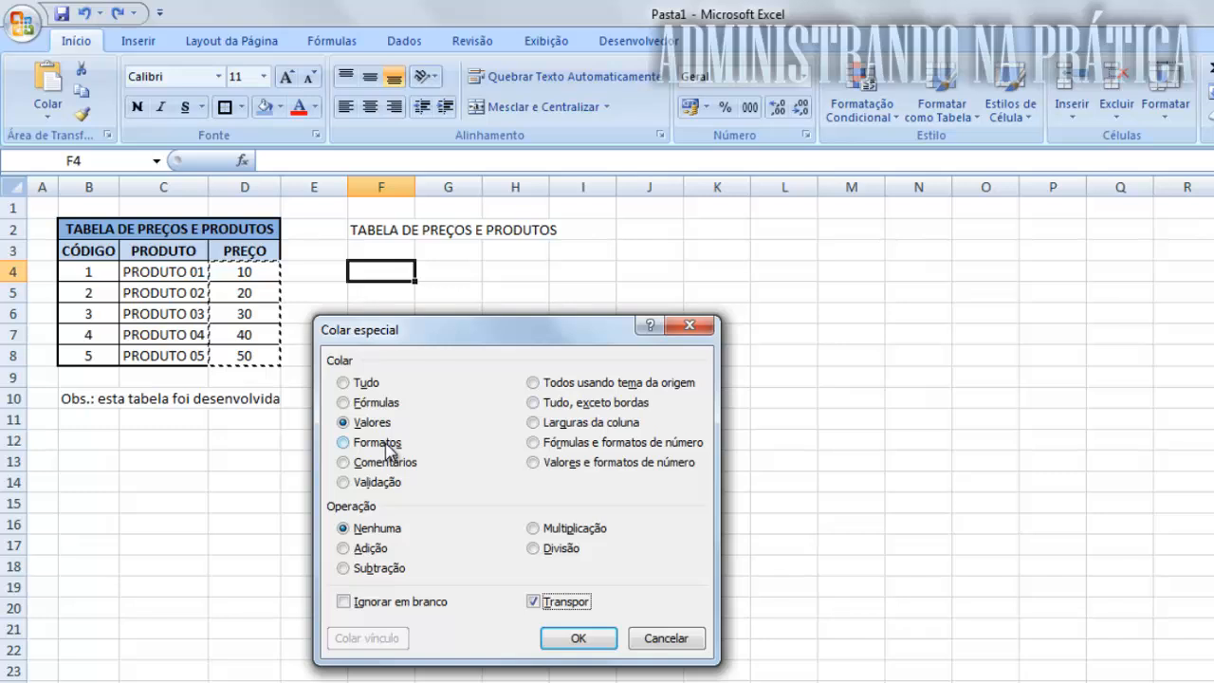
{"action": "left_click", "coordinate": [578, 642]}
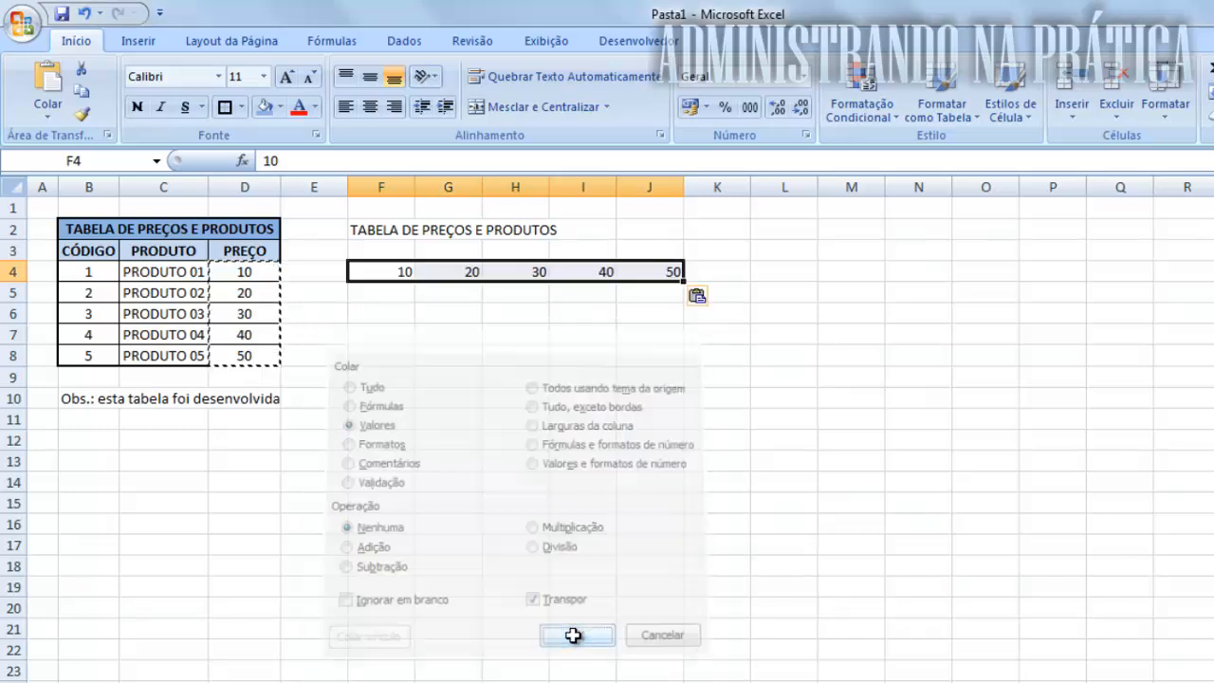
{"action": "left_click", "coordinate": [442, 246]}
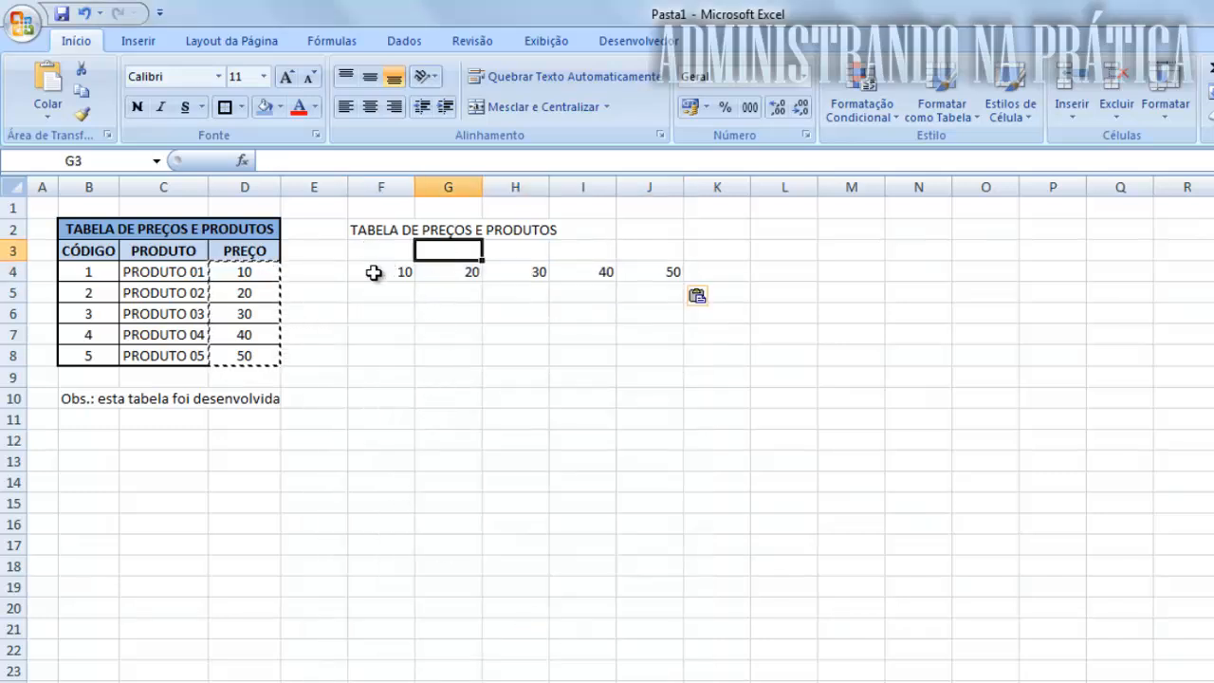
{"action": "left_click_drag", "start_coordinate": [377, 269], "coordinate": [681, 266]}
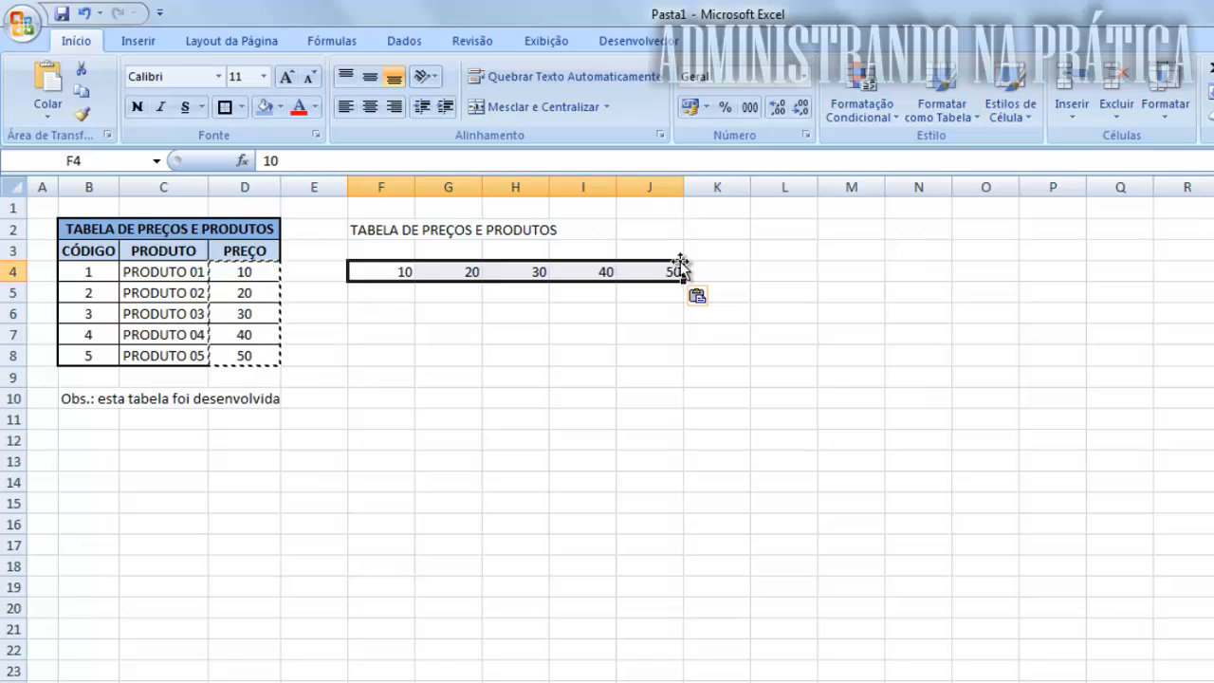
{"action": "left_click", "coordinate": [389, 296]}
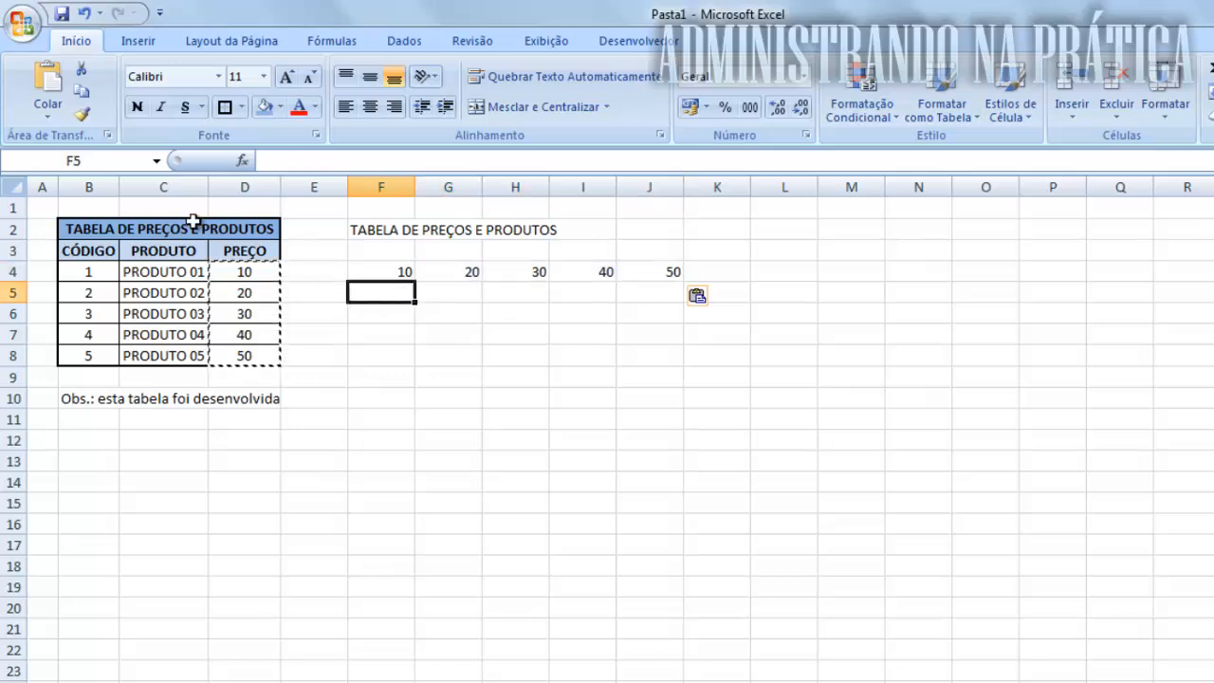
Step: Look through the Paste Special choices at F5, including validation and comments, and leave without pasting
{"action": "left_click", "coordinate": [45, 113]}
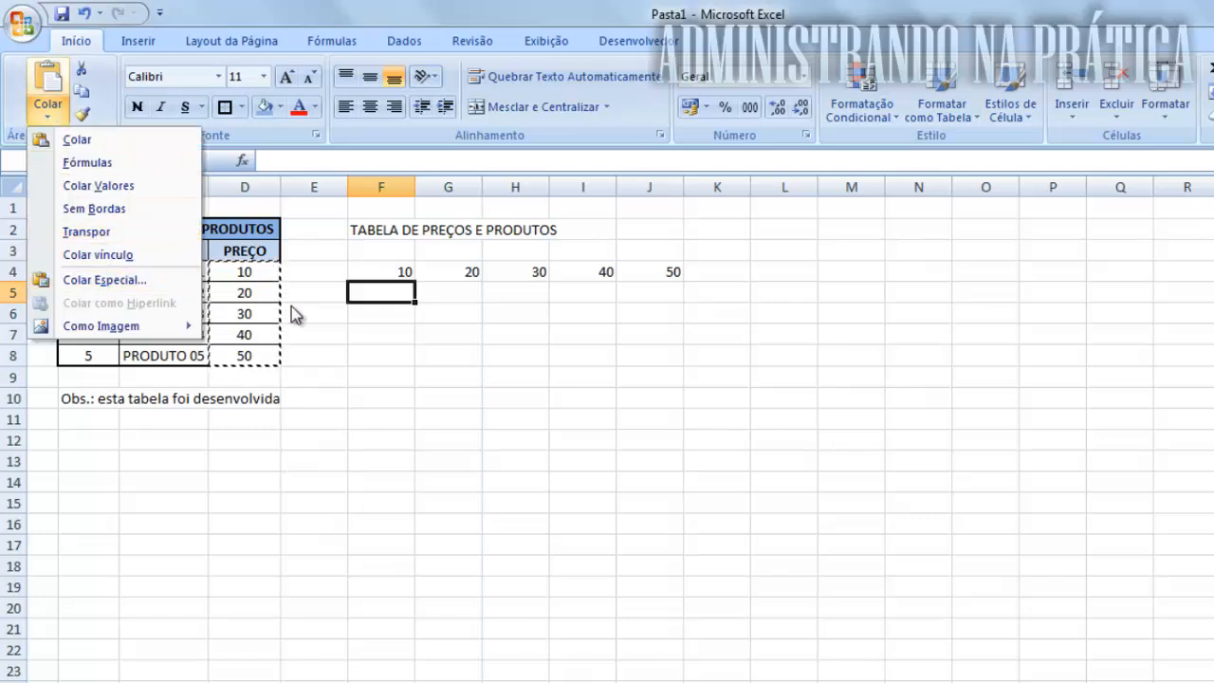
{"action": "left_click", "coordinate": [157, 280]}
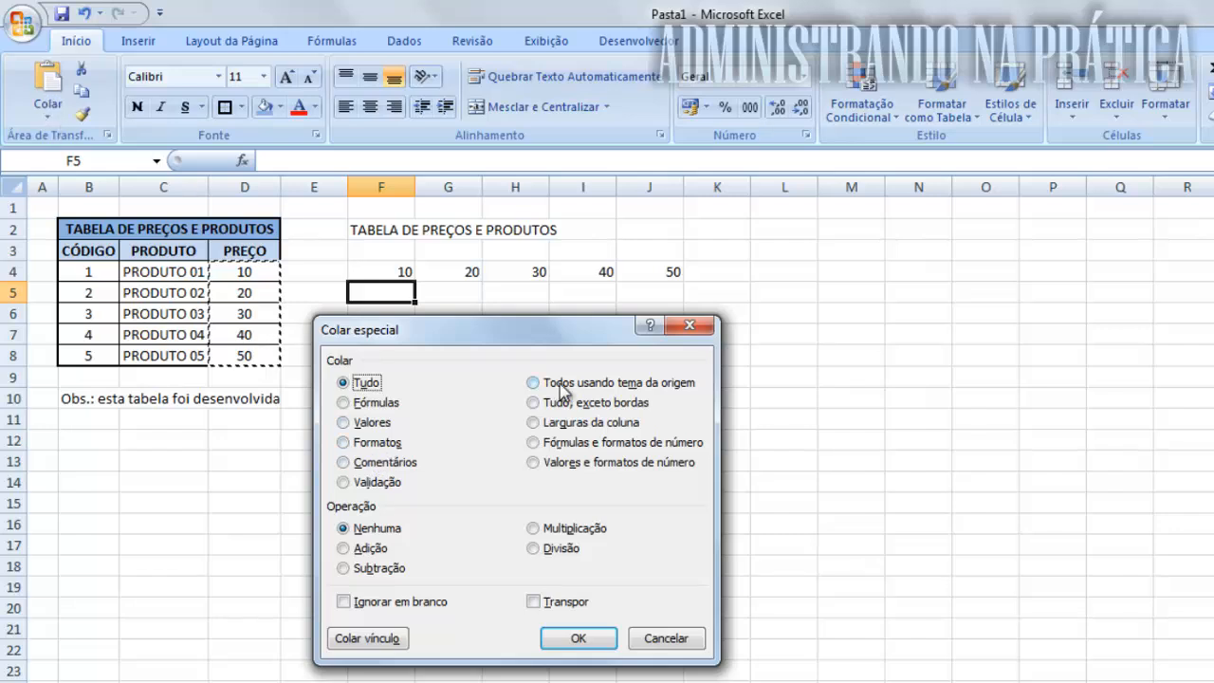
{"action": "left_click", "coordinate": [378, 485]}
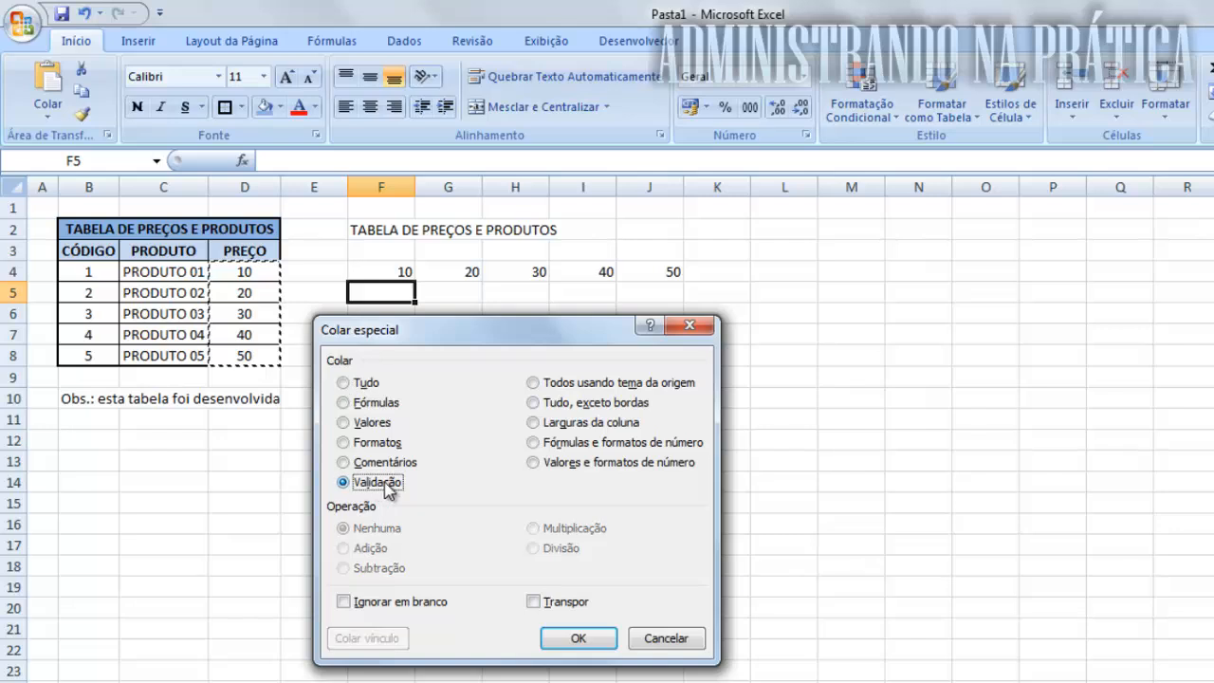
{"action": "left_click", "coordinate": [388, 465]}
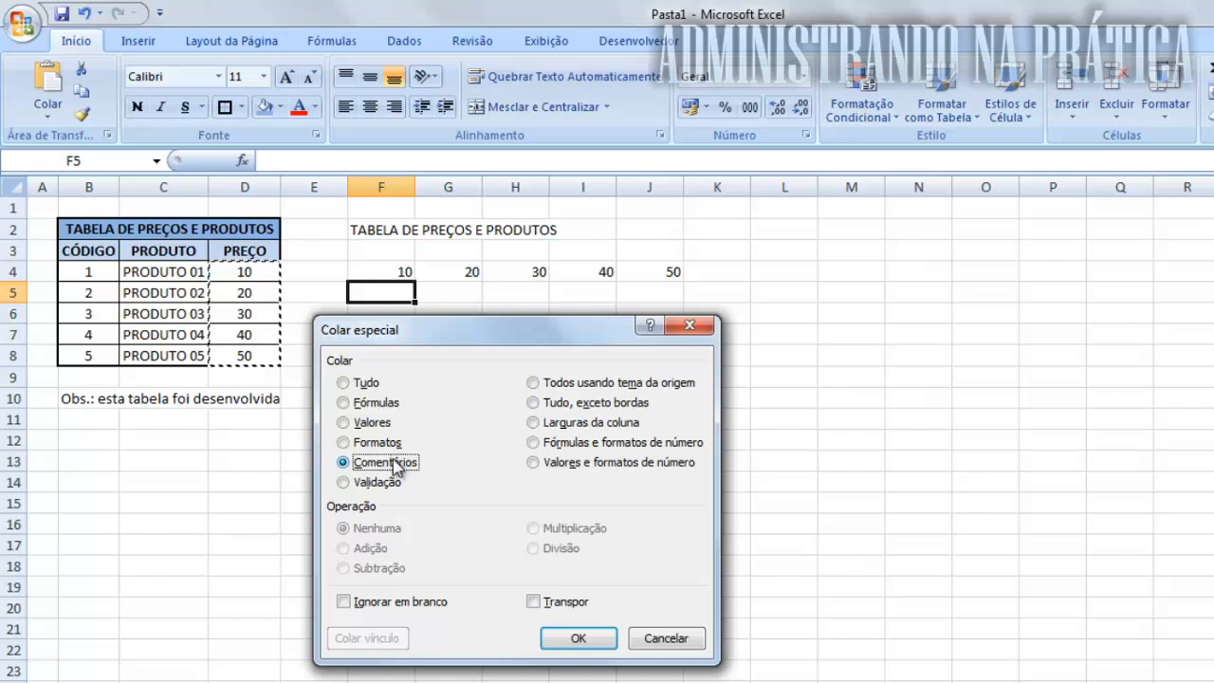
{"action": "left_click", "coordinate": [664, 638]}
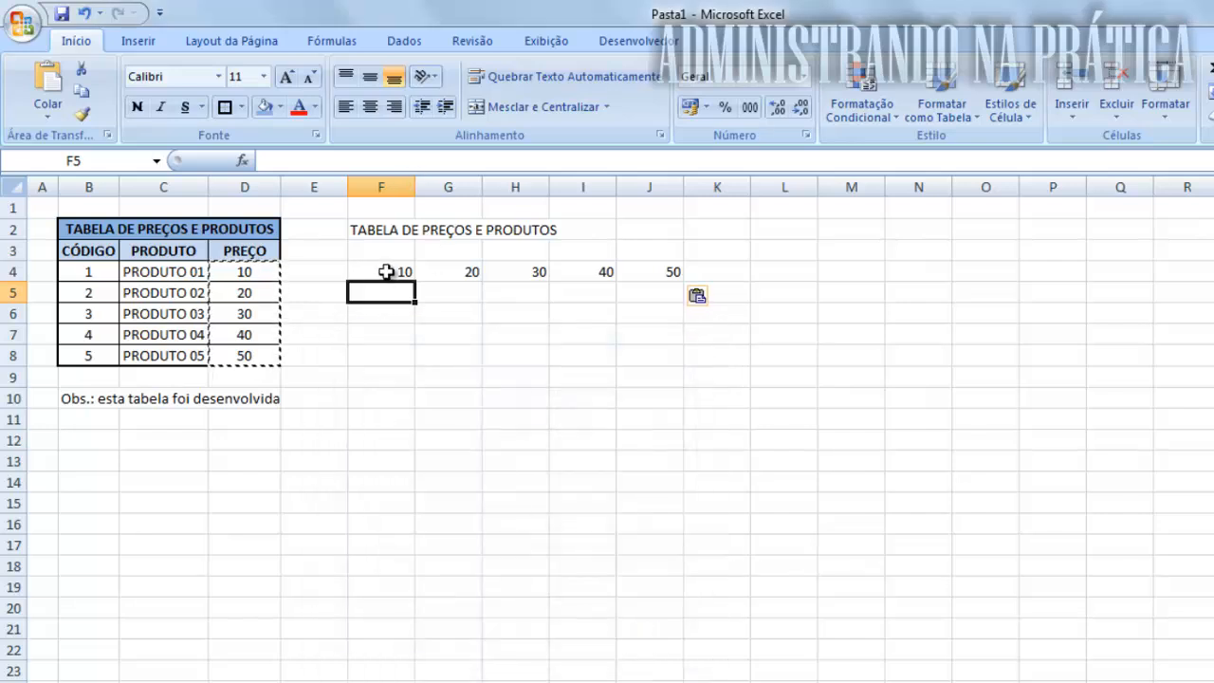
Step: Delete the pasted title and transposed prices from the range F2:J4
{"action": "left_click_drag", "start_coordinate": [386, 271], "coordinate": [662, 232]}
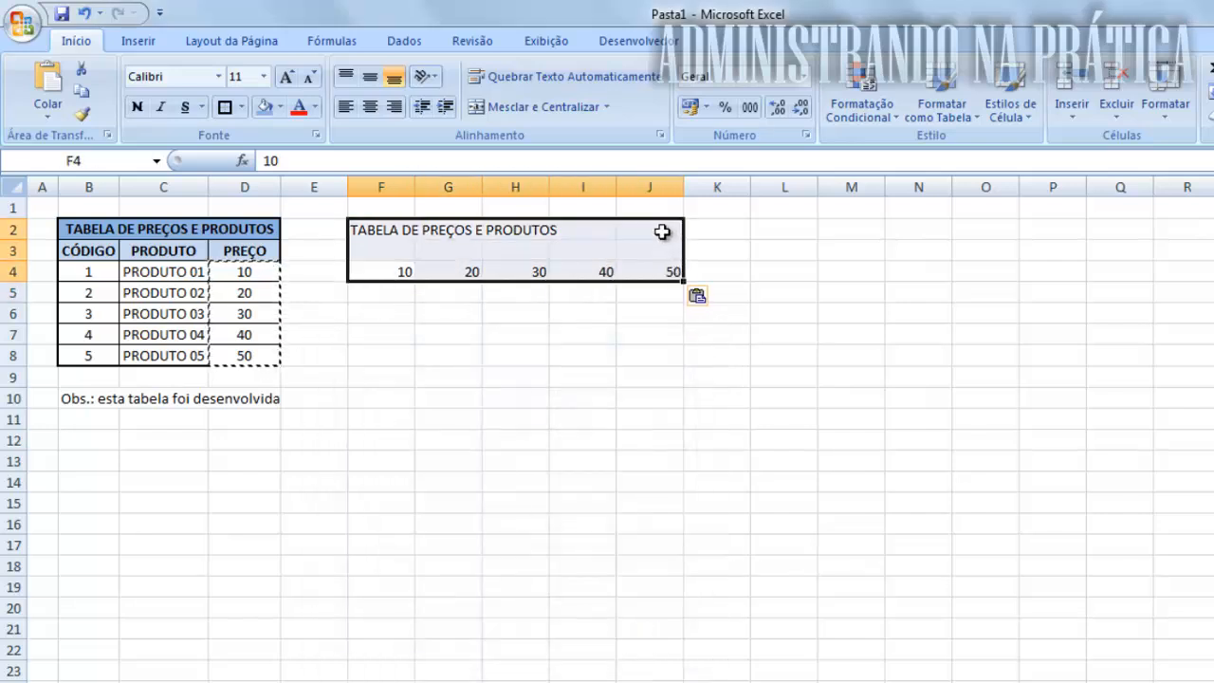
{"action": "key", "text": "Delete"}
{"action": "left_click", "coordinate": [442, 321]}
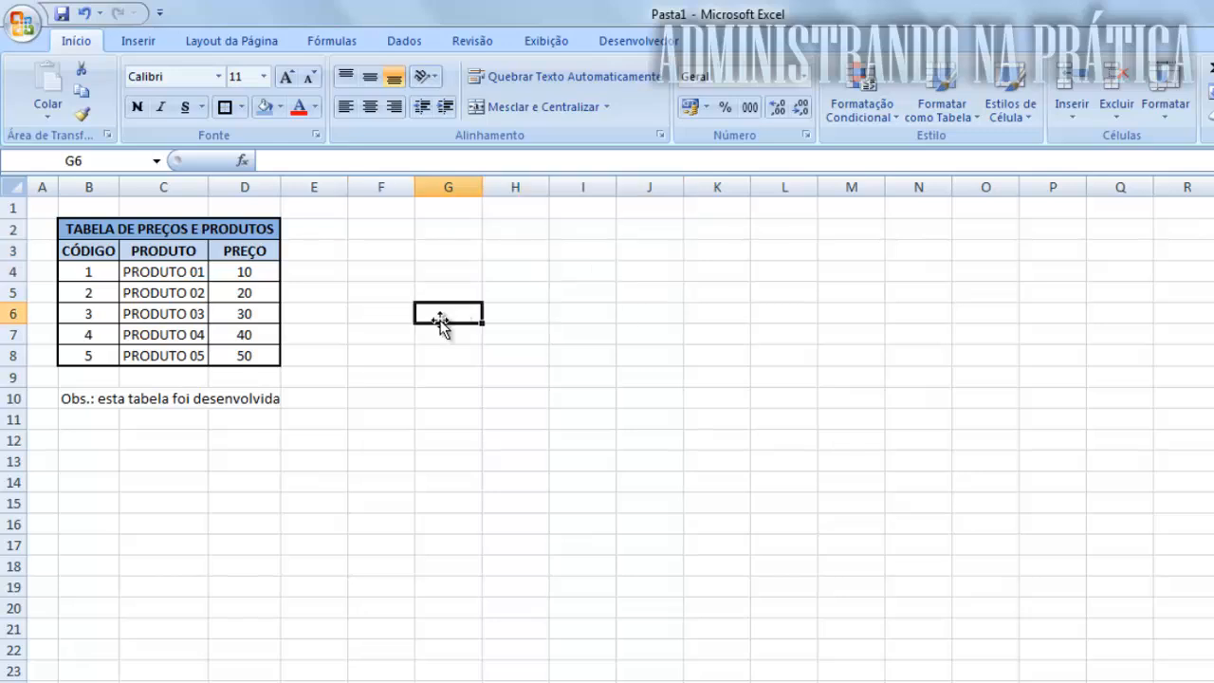
{"action": "left_click", "coordinate": [305, 269]}
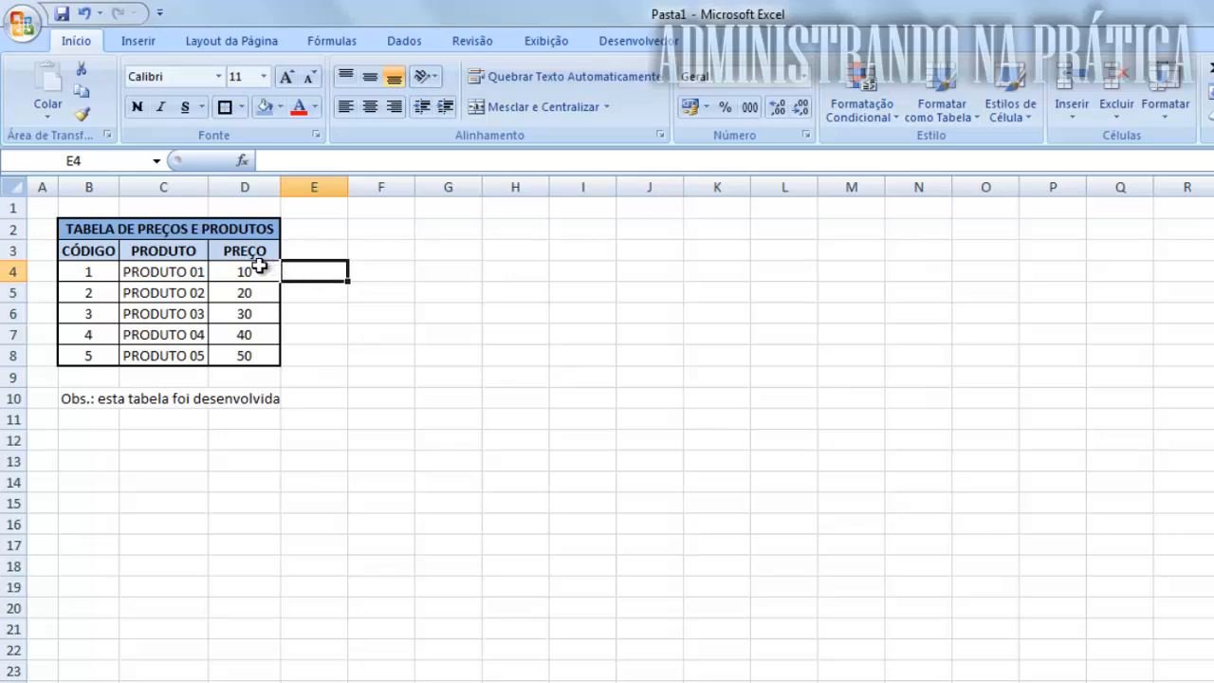
{"action": "left_click_drag", "start_coordinate": [261, 270], "coordinate": [269, 351]}
{"action": "left_click", "coordinate": [317, 274]}
{"action": "left_click", "coordinate": [229, 277]}
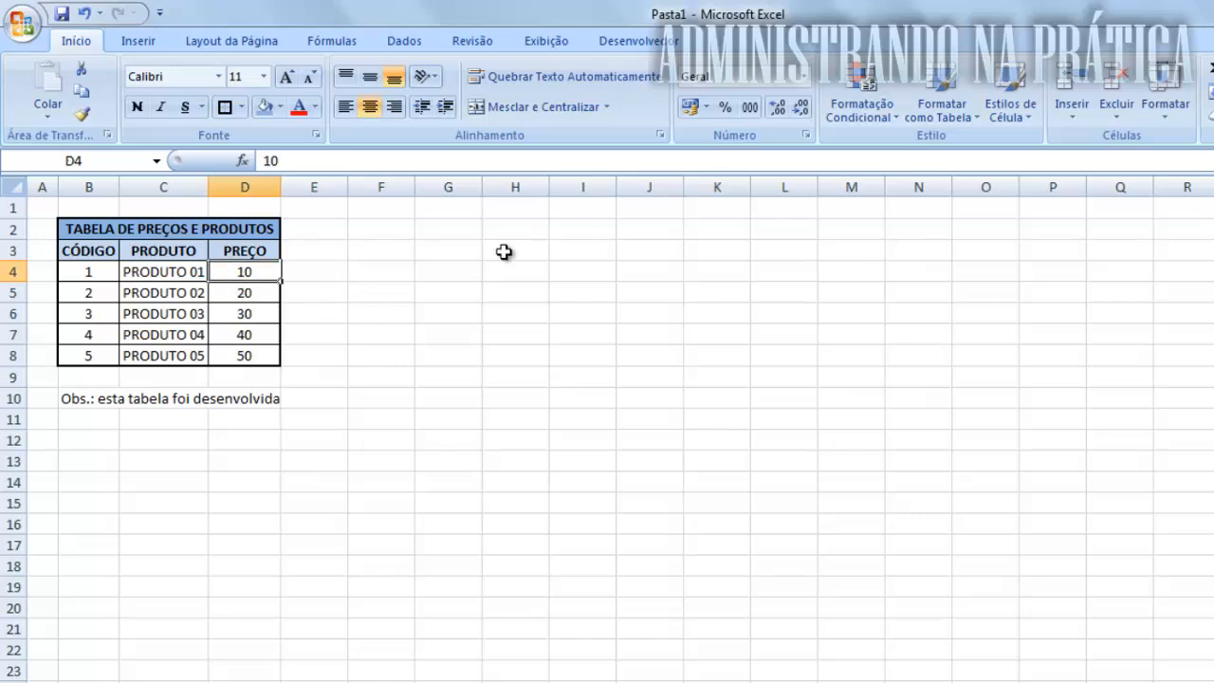
{"action": "key", "text": "Page_Down"}
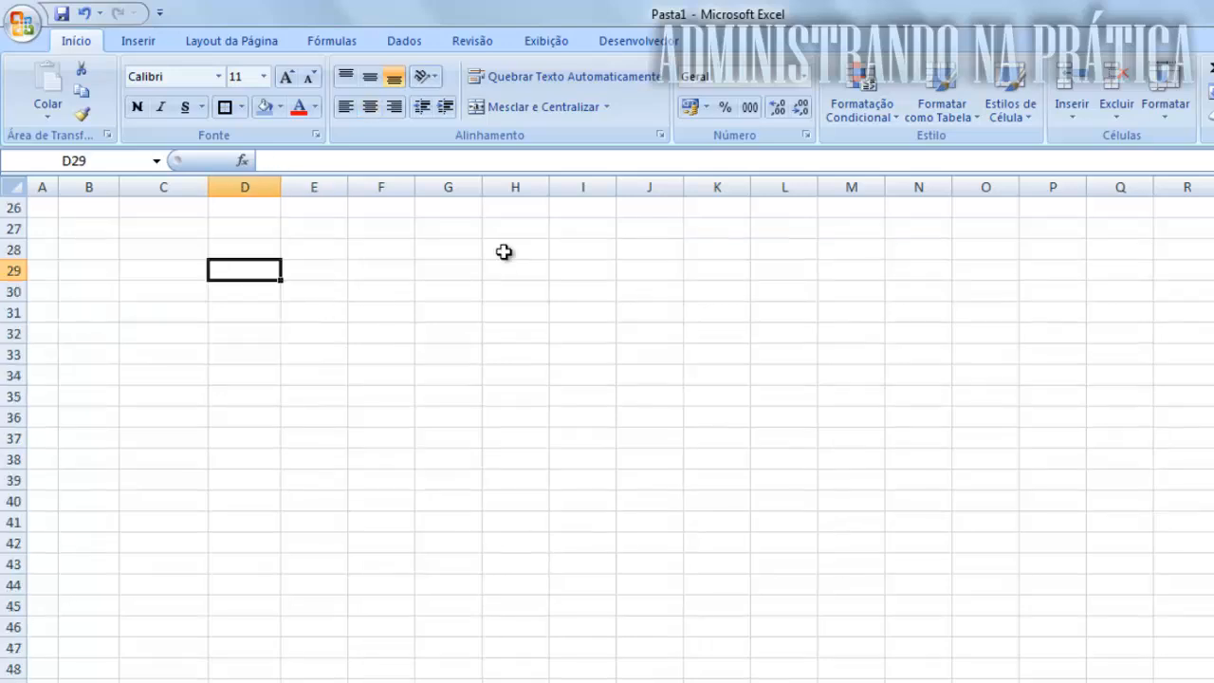
{"action": "key", "text": "Page_Up"}
{"action": "key", "text": "Down"}
{"action": "key", "text": "Down"}
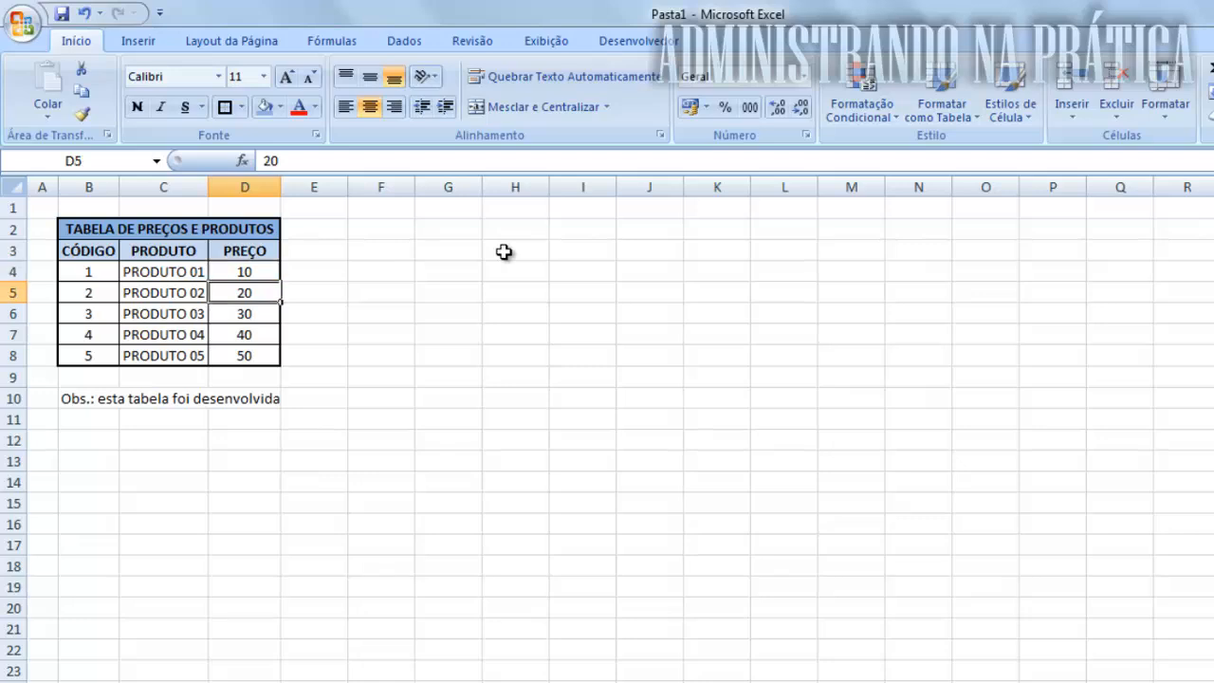
{"action": "key", "text": "Down"}
{"action": "key", "text": "Down"}
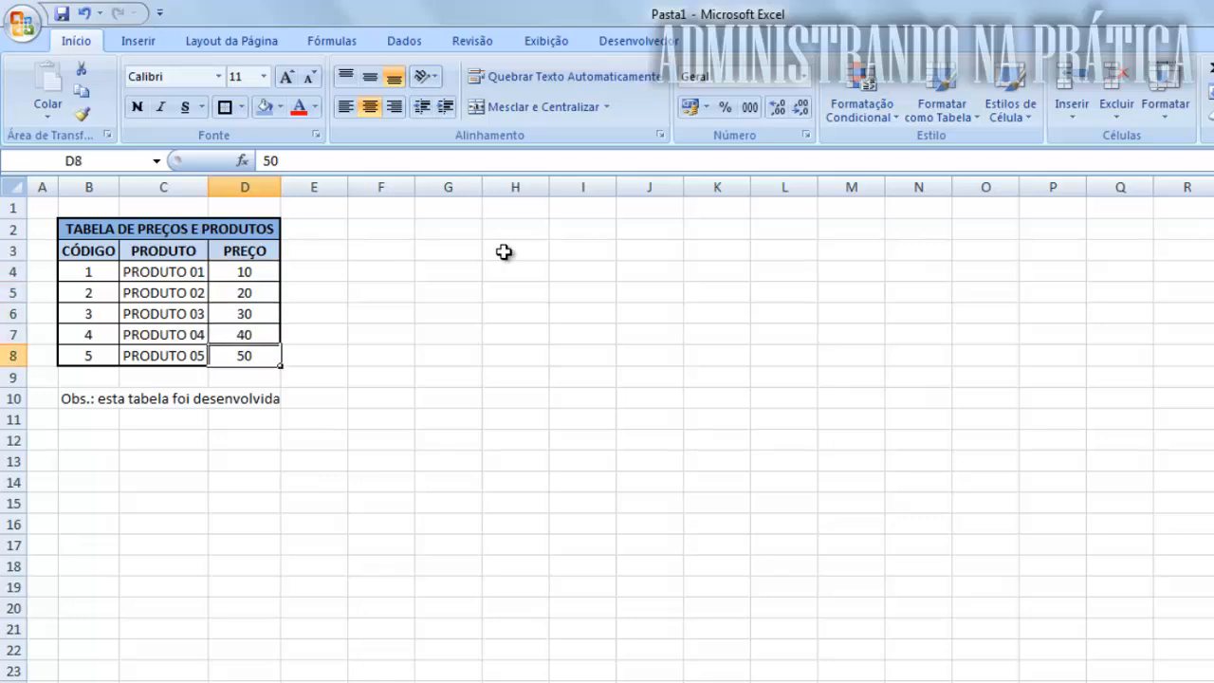
Step: Enter the value 10 in cell F4
{"action": "key", "text": "Up"}
{"action": "key", "text": "Up"}
{"action": "key", "text": "Up"}
{"action": "key", "text": "Up"}
{"action": "key", "text": "Right"}
{"action": "key", "text": "Right"}
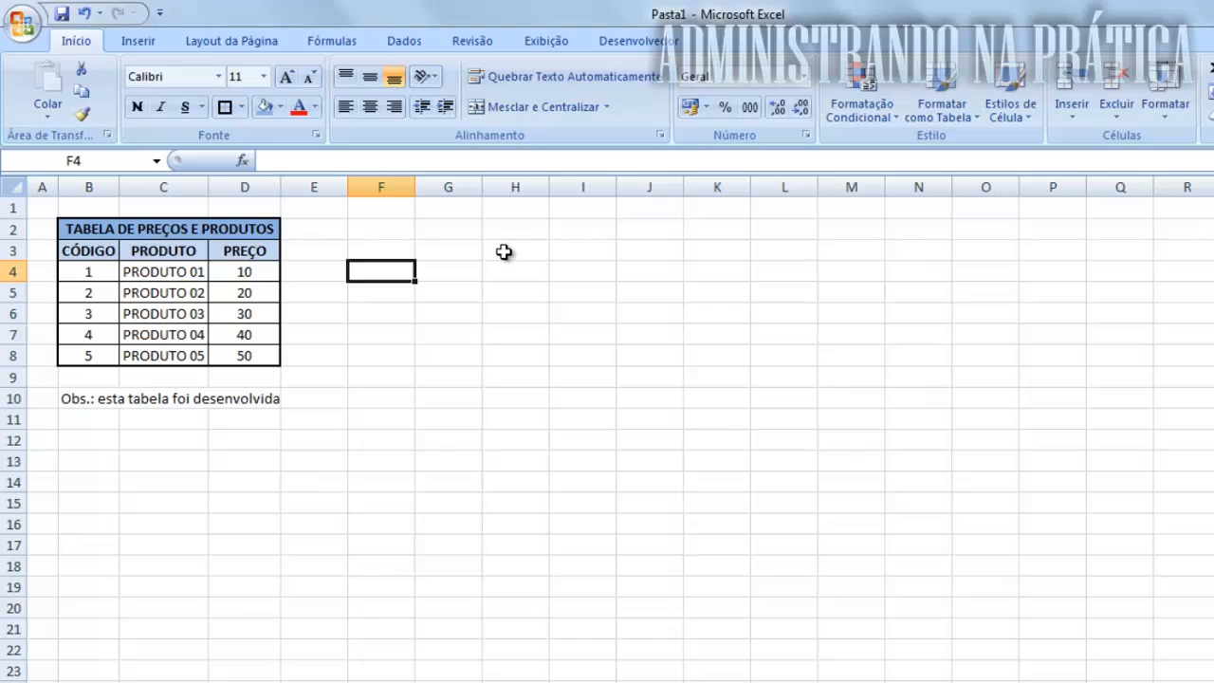
{"action": "type", "text": "10"}
{"action": "key", "text": "Return"}
{"action": "key", "text": "Down"}
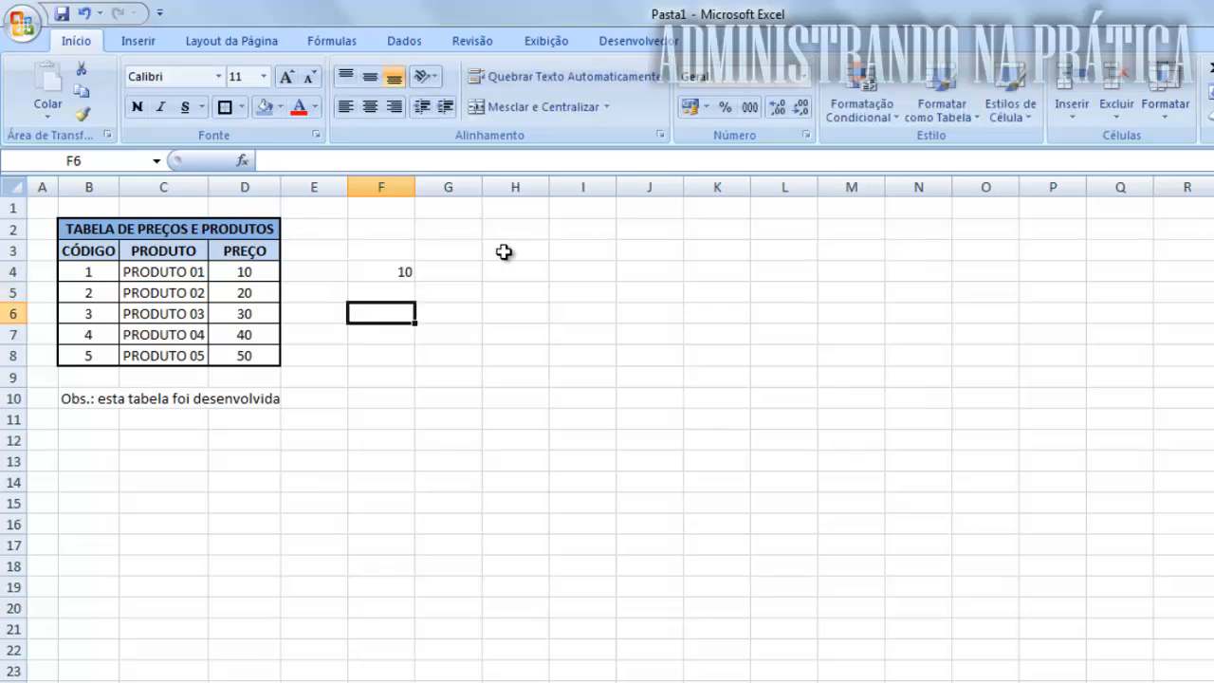
Step: Copy cell F4 and add its value to the prices in D4:D8 using Paste Special with the Addition operation
{"action": "key", "text": "Up"}
{"action": "key", "text": "Up"}
{"action": "left_click", "coordinate": [81, 91]}
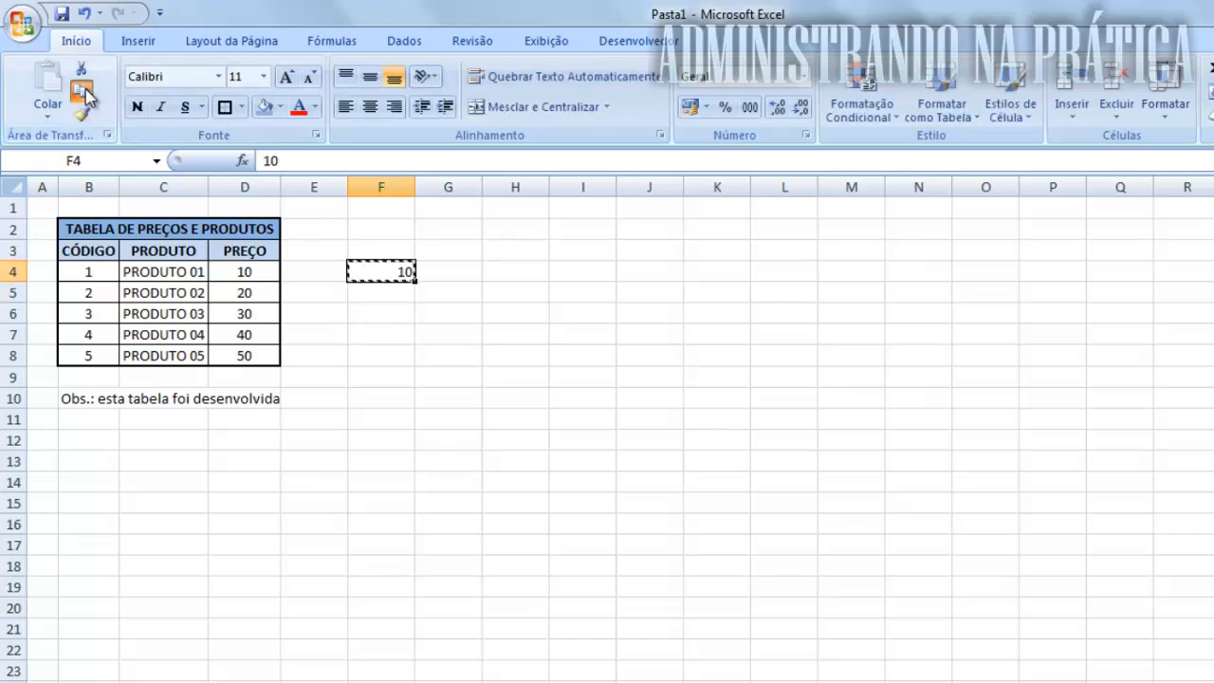
{"action": "left_click_drag", "start_coordinate": [235, 275], "coordinate": [241, 354]}
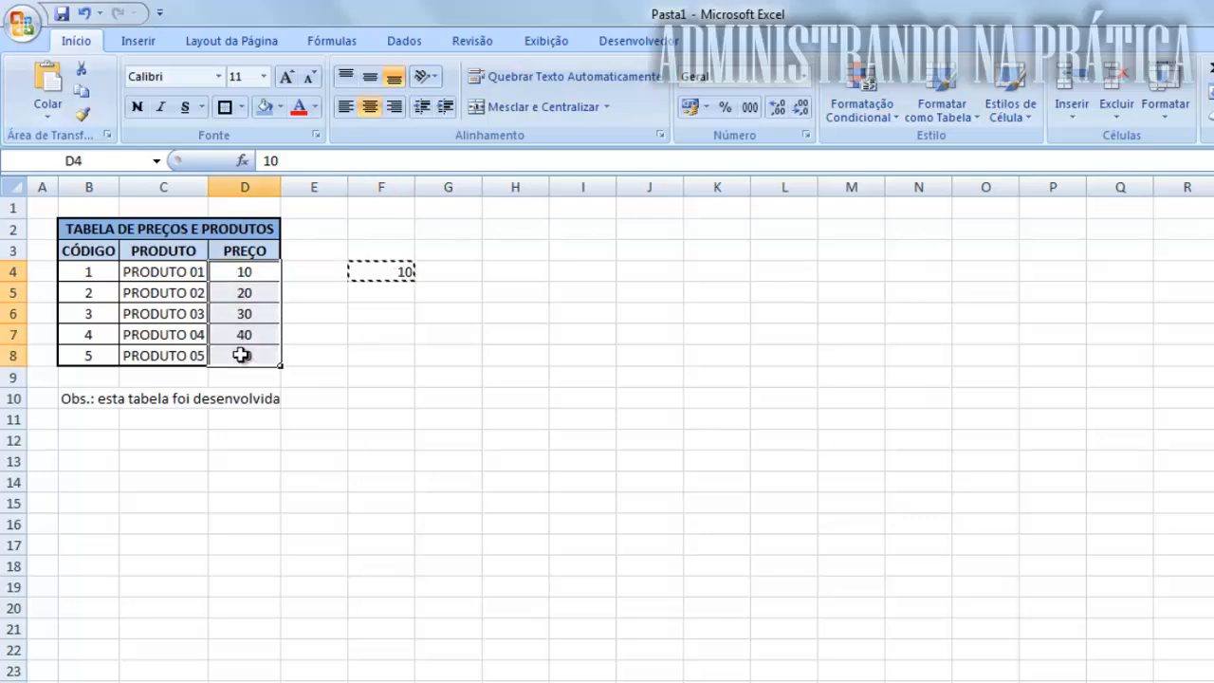
{"action": "left_click", "coordinate": [47, 112]}
{"action": "left_click", "coordinate": [103, 280]}
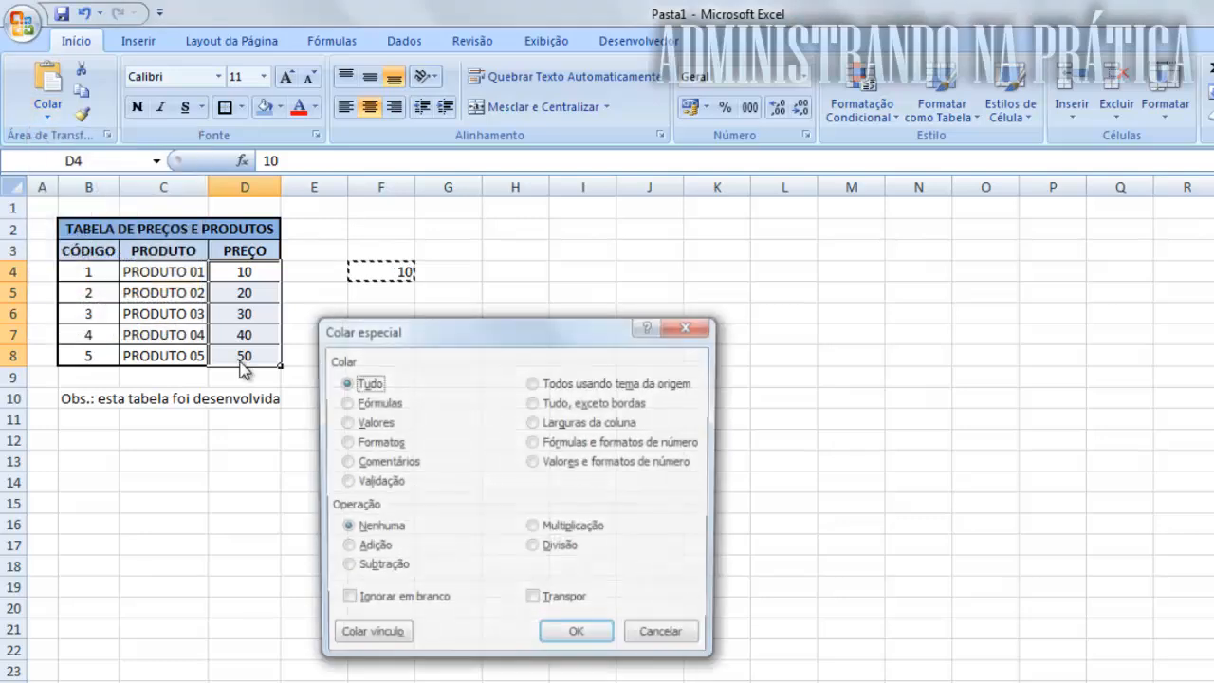
{"action": "left_click", "coordinate": [369, 550]}
{"action": "left_click", "coordinate": [576, 639]}
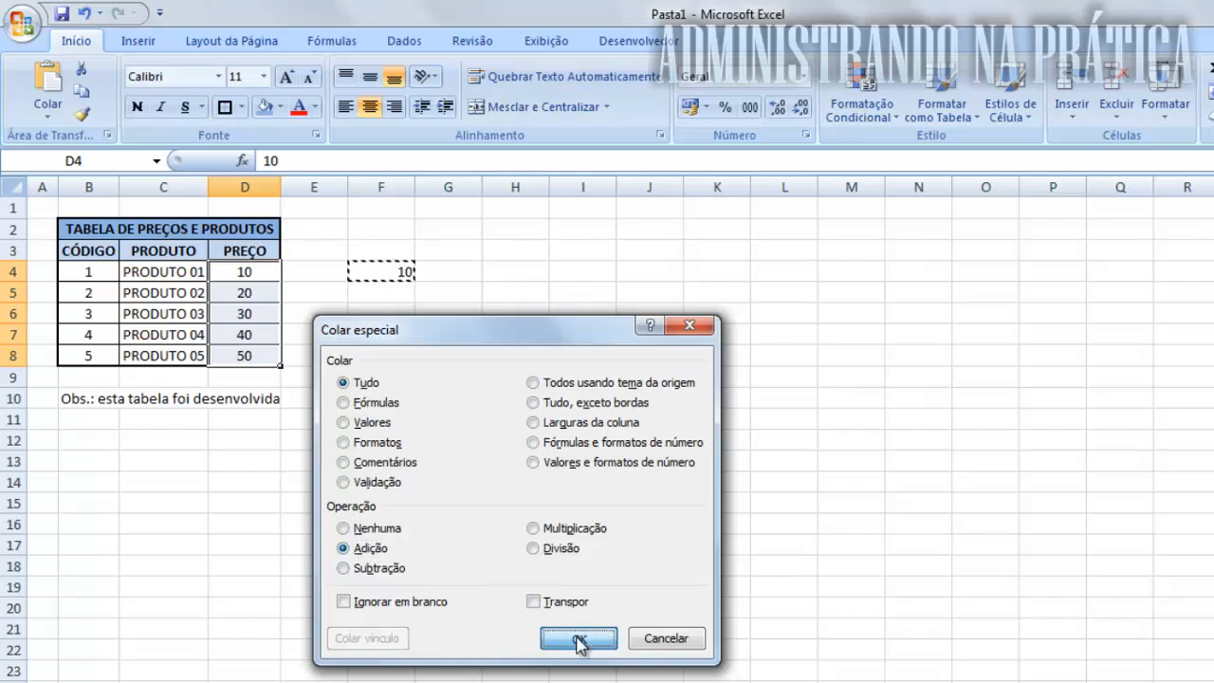
{"action": "left_click", "coordinate": [250, 273]}
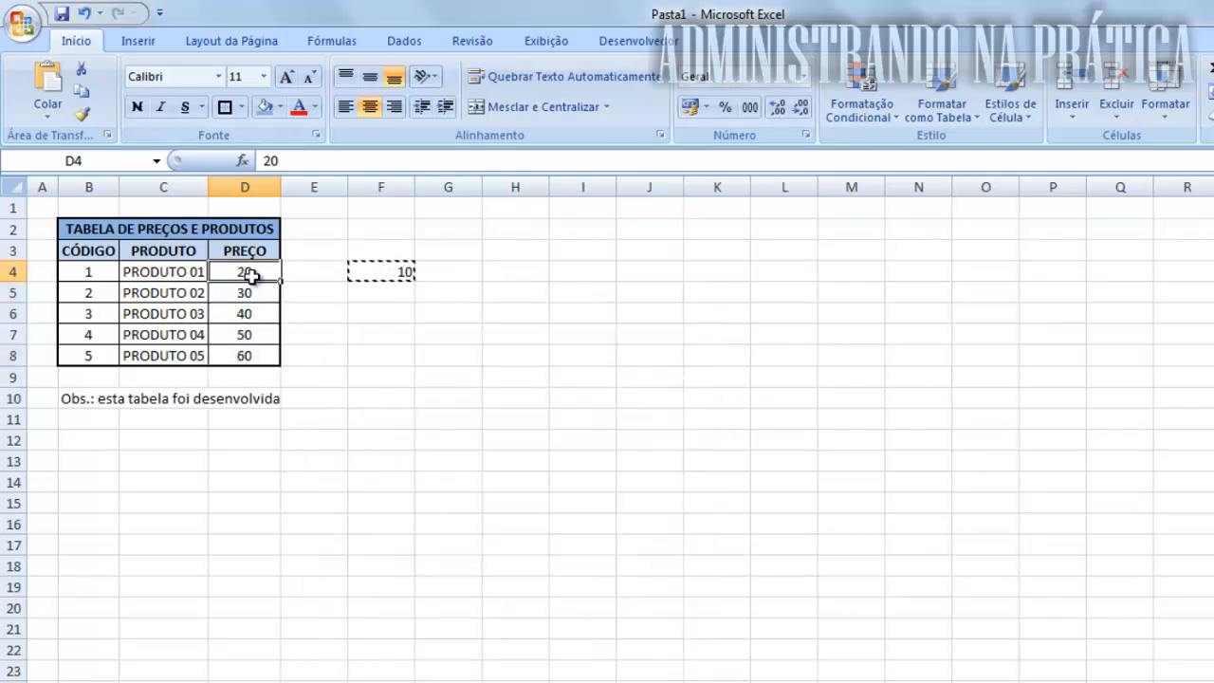
{"action": "left_click", "coordinate": [254, 292]}
{"action": "left_click", "coordinate": [262, 311]}
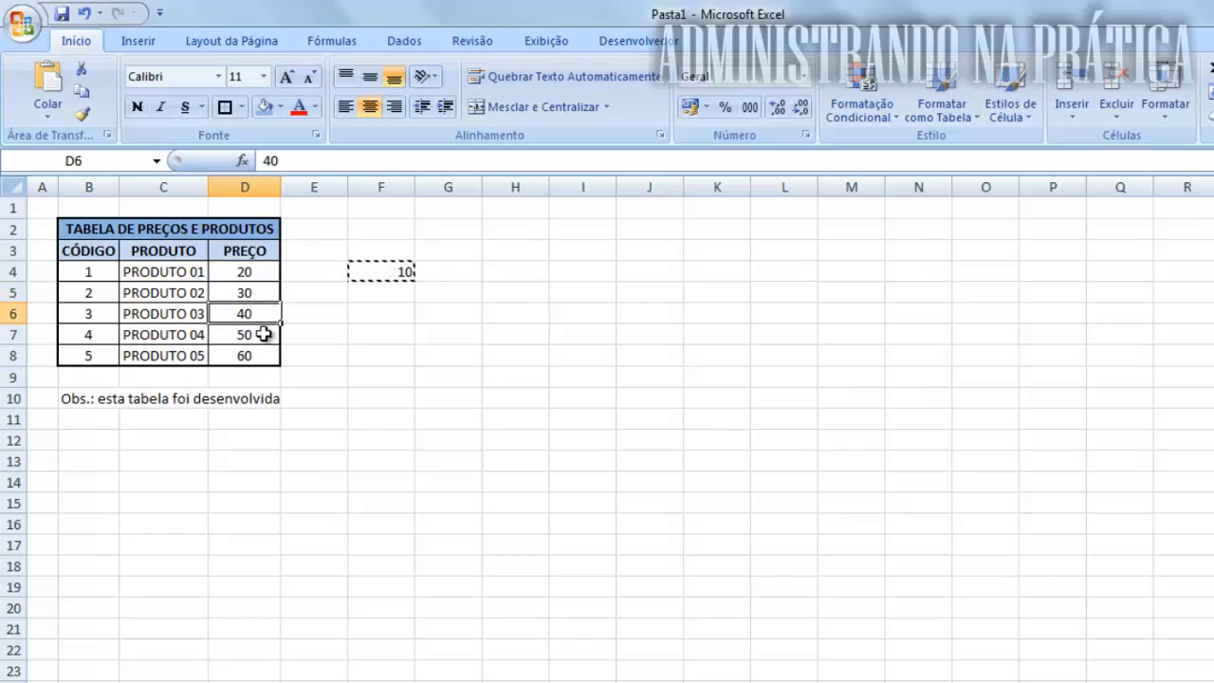
{"action": "left_click", "coordinate": [263, 335]}
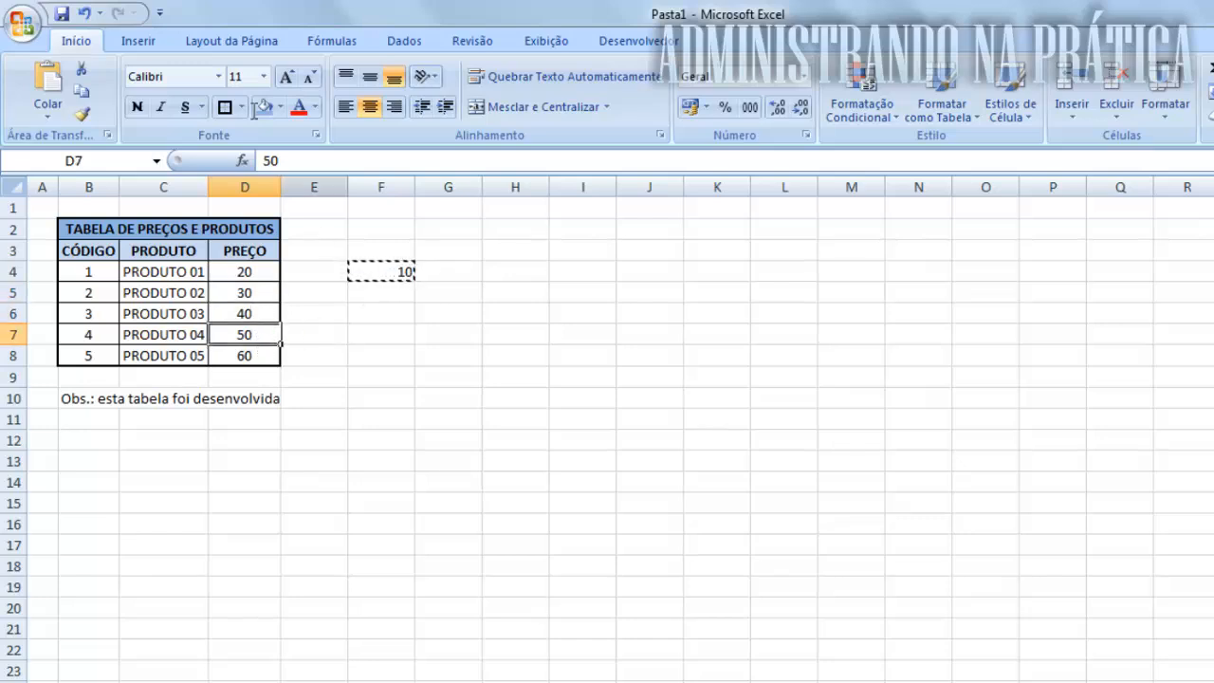
Step: Subtract the copied F4 value from the prices in D4:D8 using Paste Special with the Subtraction operation
{"action": "left_click_drag", "start_coordinate": [243, 271], "coordinate": [244, 353]}
{"action": "left_click", "coordinate": [48, 112]}
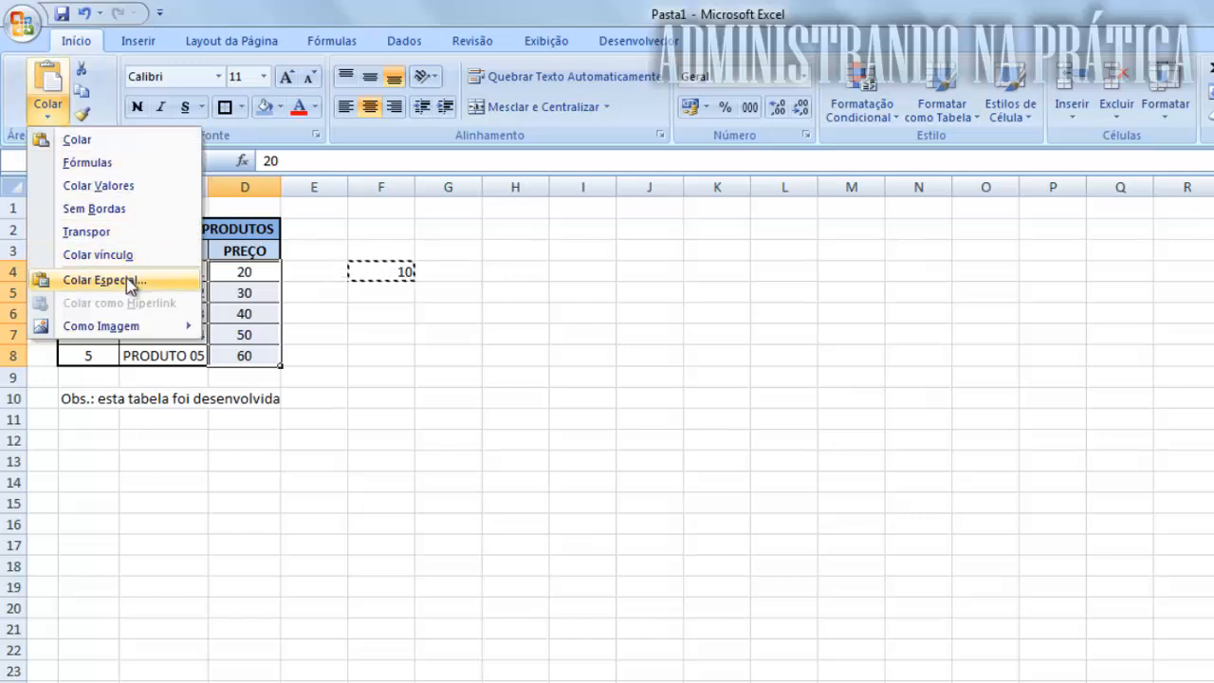
{"action": "left_click", "coordinate": [122, 280]}
{"action": "left_click", "coordinate": [390, 569]}
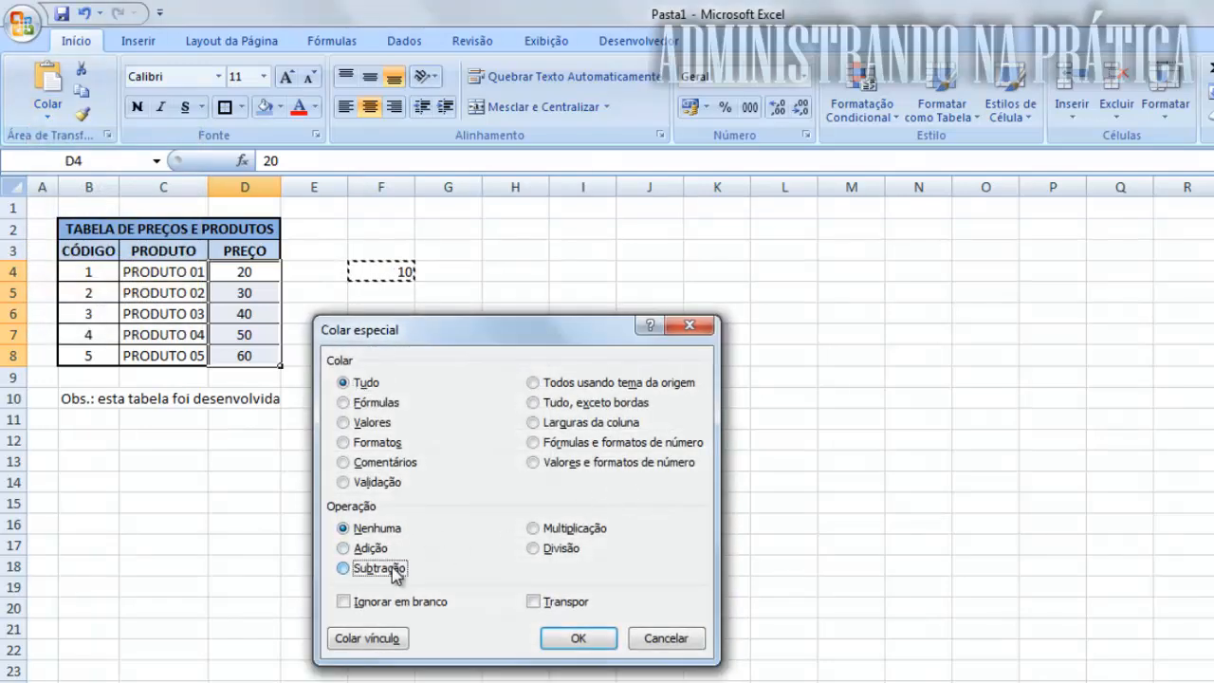
{"action": "left_click", "coordinate": [575, 529]}
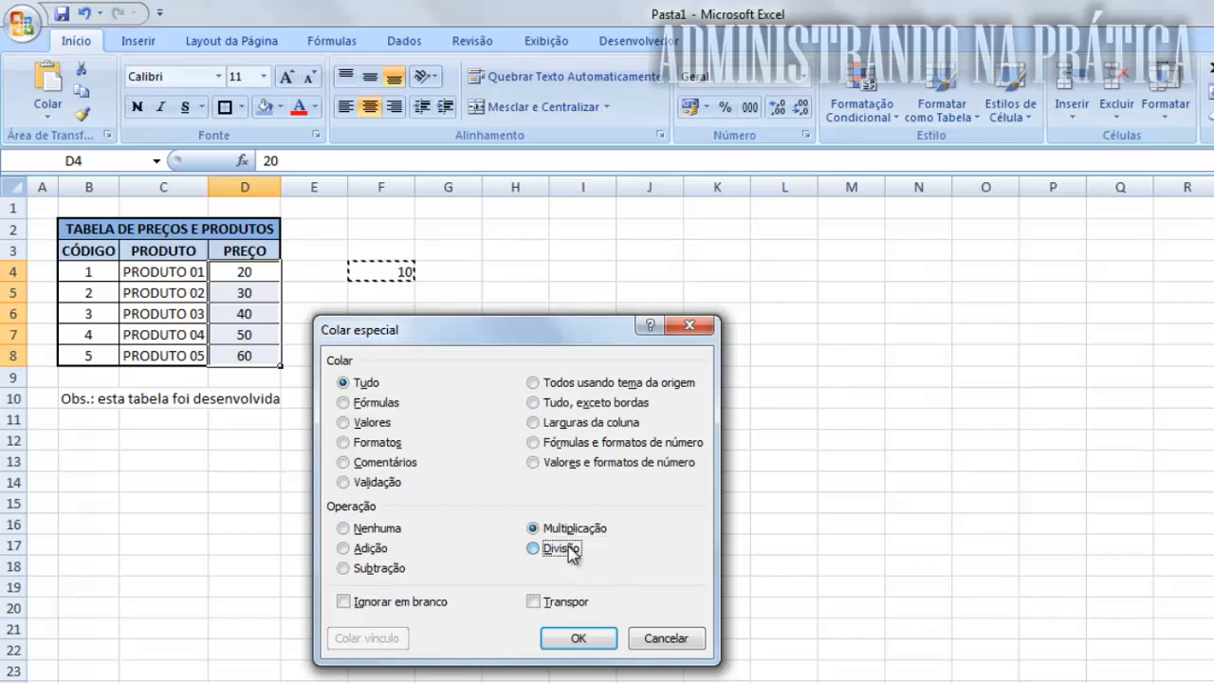
{"action": "left_click", "coordinate": [568, 548]}
{"action": "left_click", "coordinate": [393, 570]}
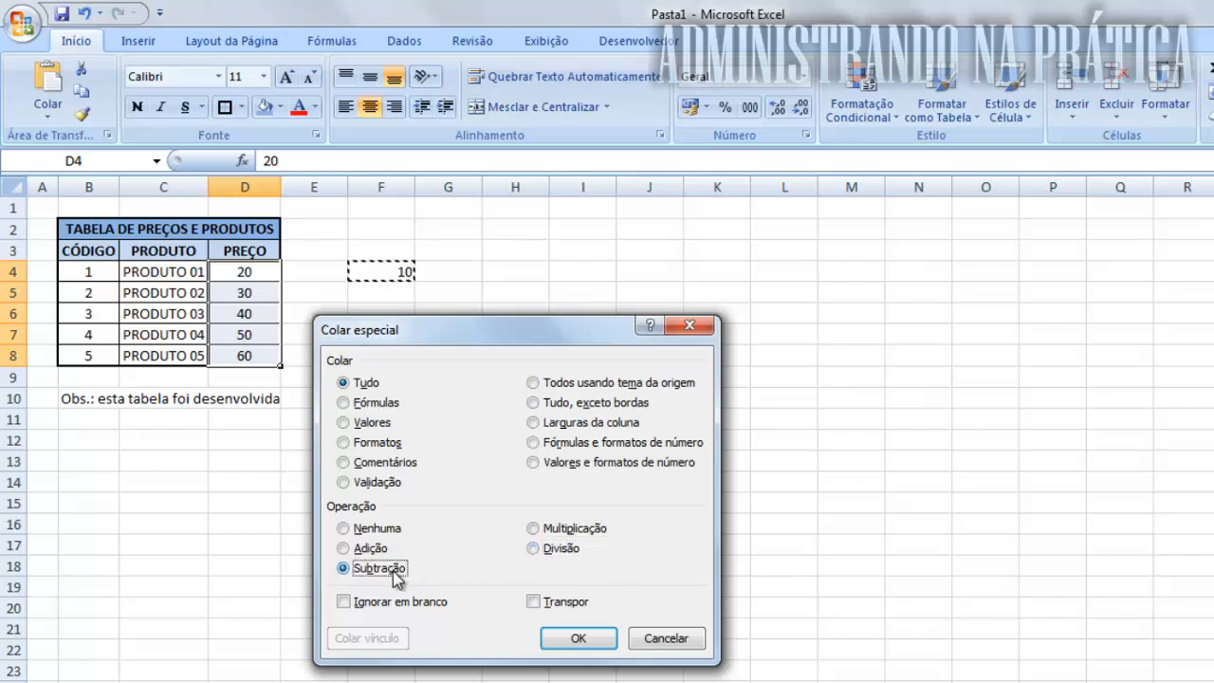
{"action": "left_click", "coordinate": [577, 638]}
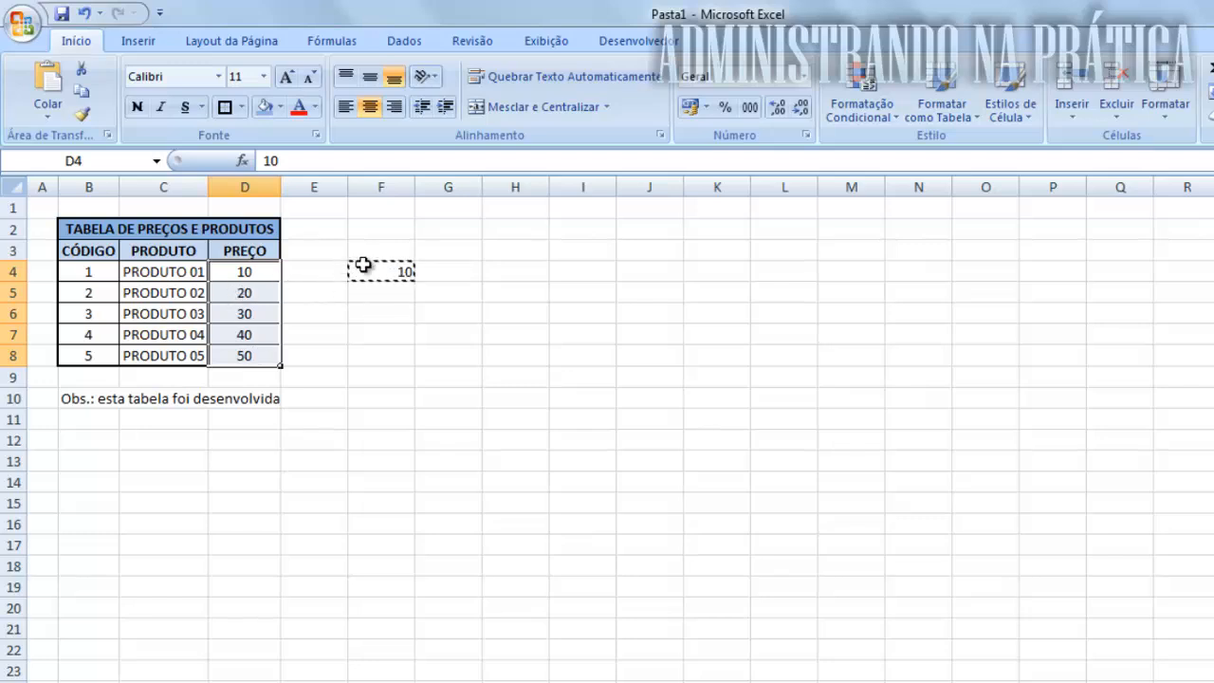
Step: Clear the helper value from cell F4
{"action": "left_click_drag", "start_coordinate": [332, 245], "coordinate": [444, 315]}
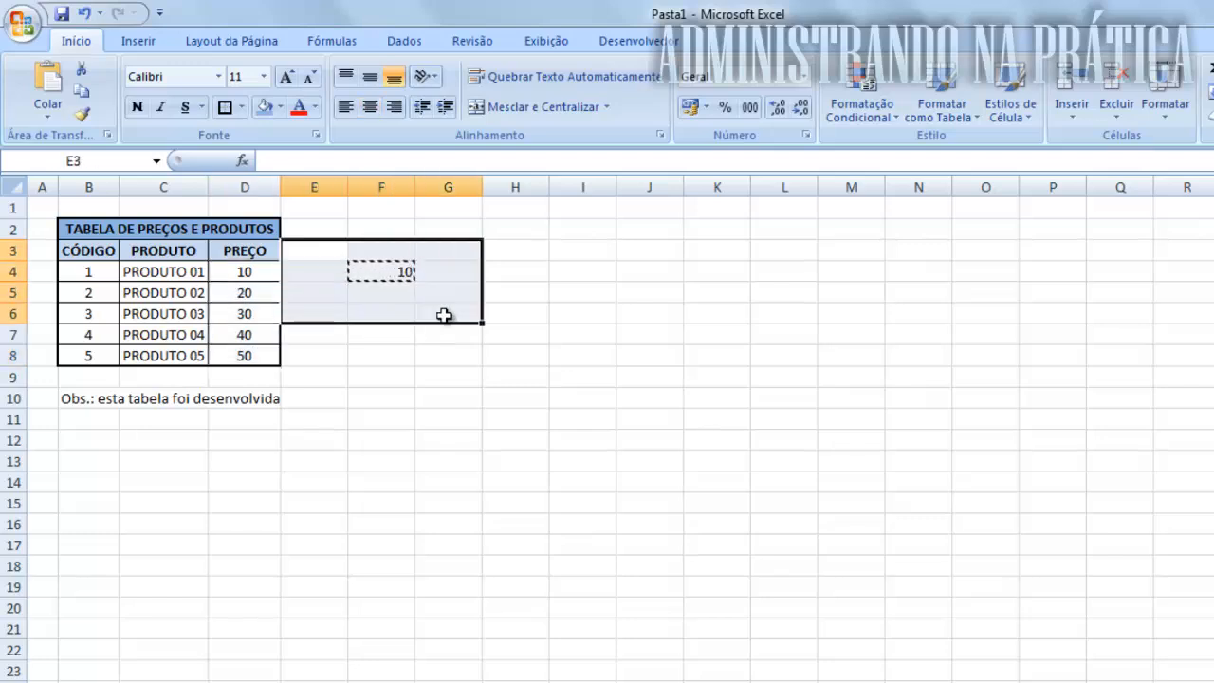
{"action": "left_click", "coordinate": [382, 281]}
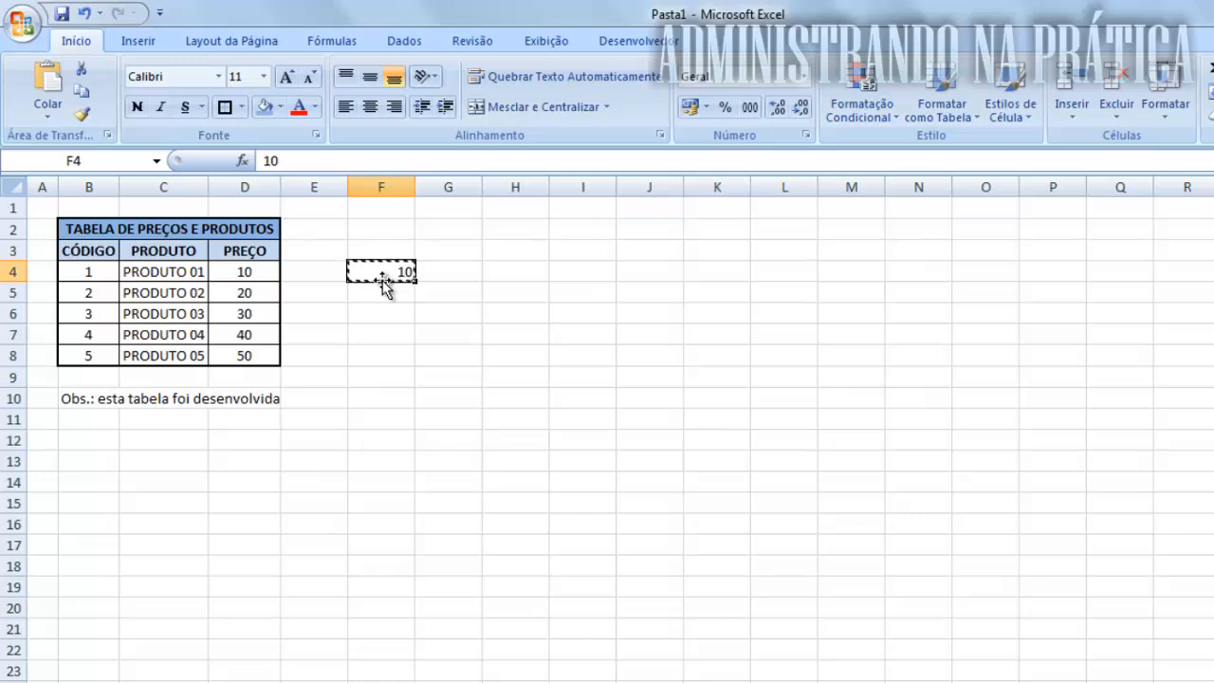
{"action": "key", "text": "Delete"}
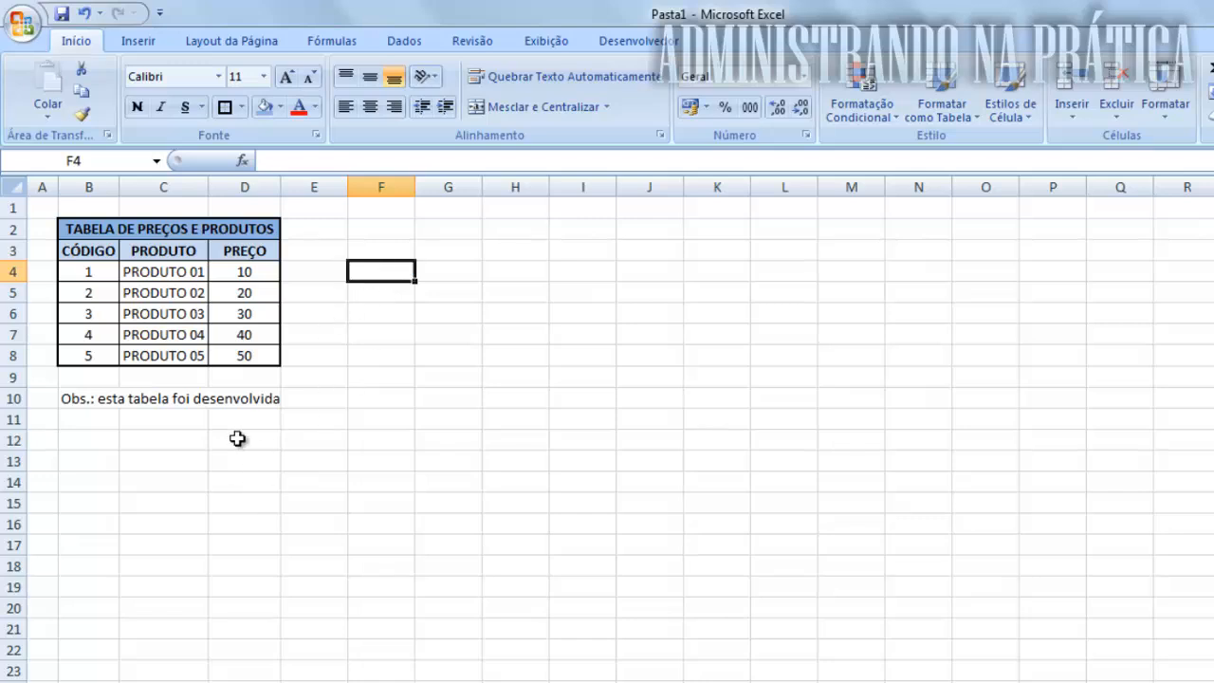
Step: Enter JANEIRO in B14, MARÇO in B16, MAIO in B18 and JULHO in B20, leaving a blank row between months
{"action": "left_click", "coordinate": [110, 483]}
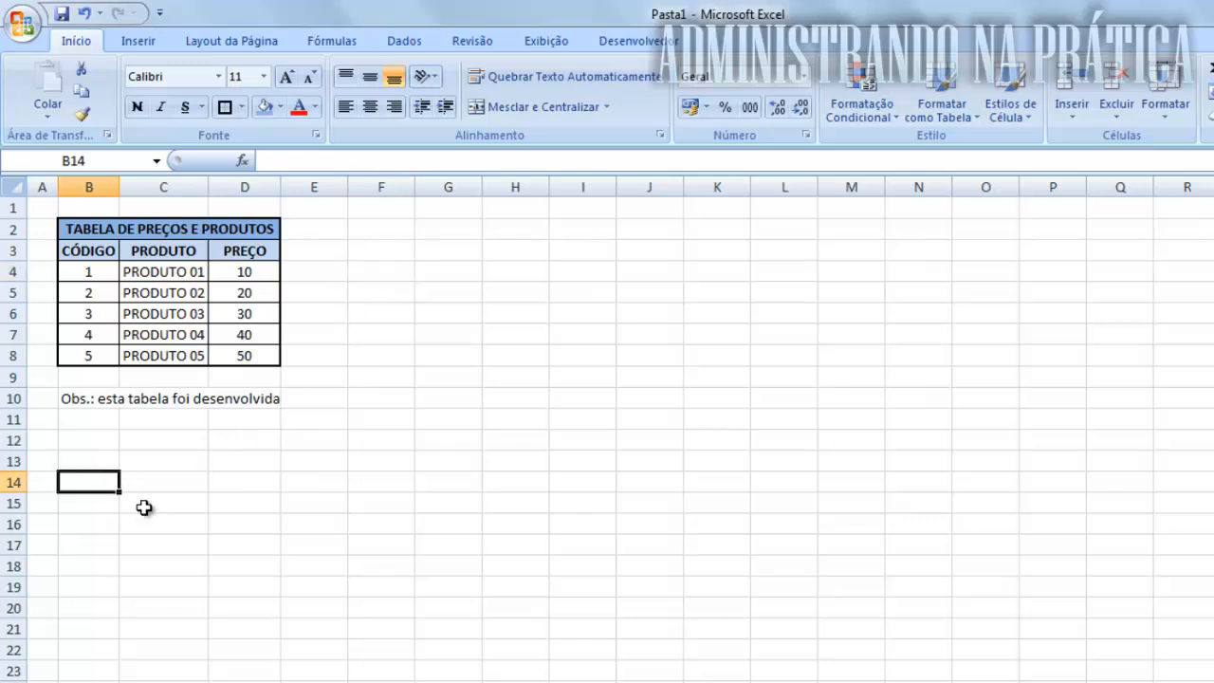
{"action": "type", "text": "j"}
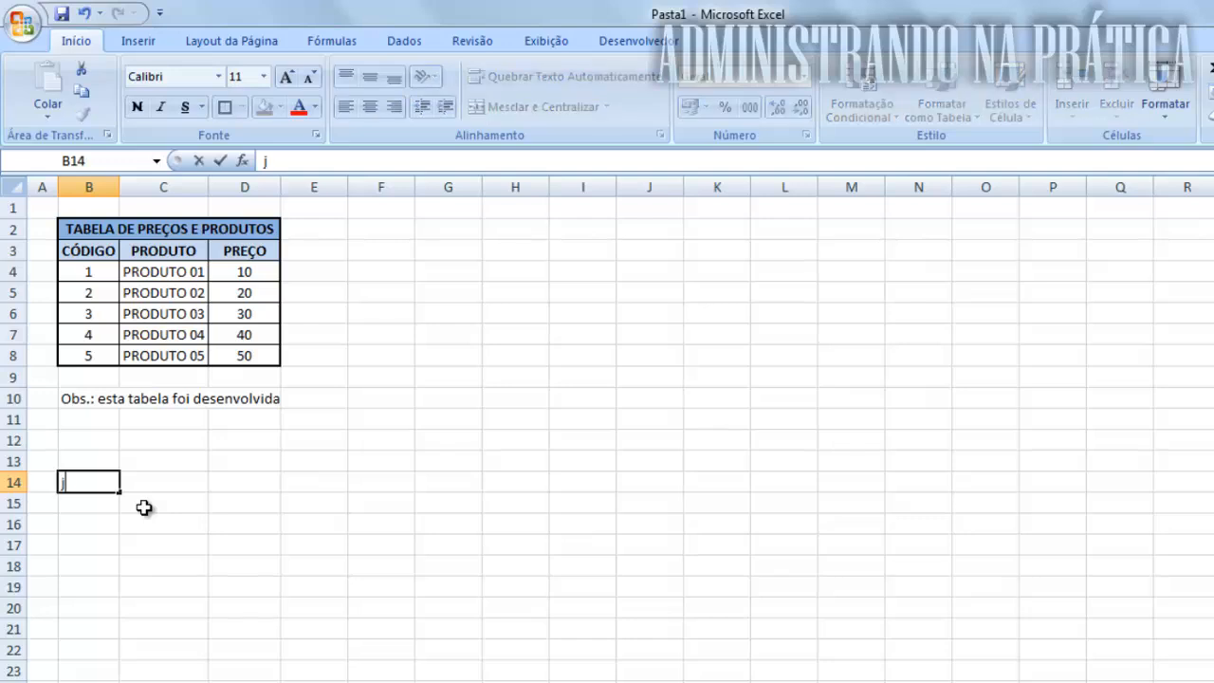
{"action": "type", "text": "ANE"}
{"action": "key", "text": "Return"}
{"action": "key", "text": "Return"}
{"action": "type", "text": "MARÇO"}
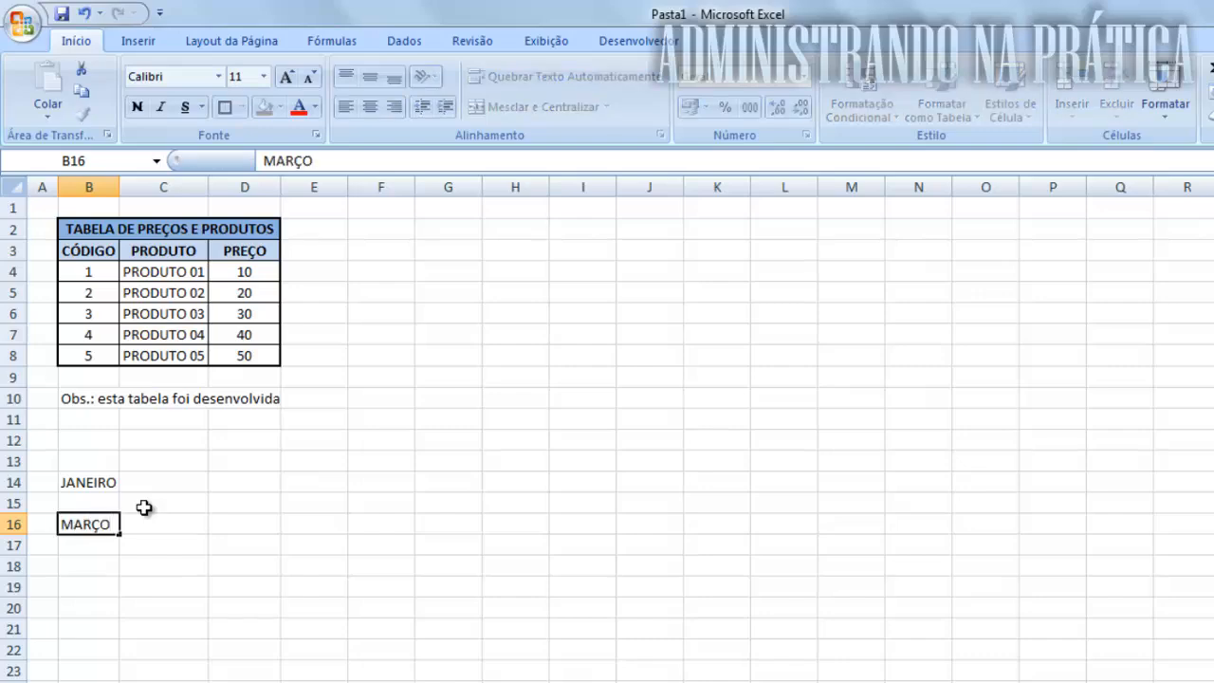
{"action": "key", "text": "Return"}
{"action": "key", "text": "Return"}
{"action": "type", "text": "MAIO"}
{"action": "key", "text": "Return"}
{"action": "key", "text": "Return"}
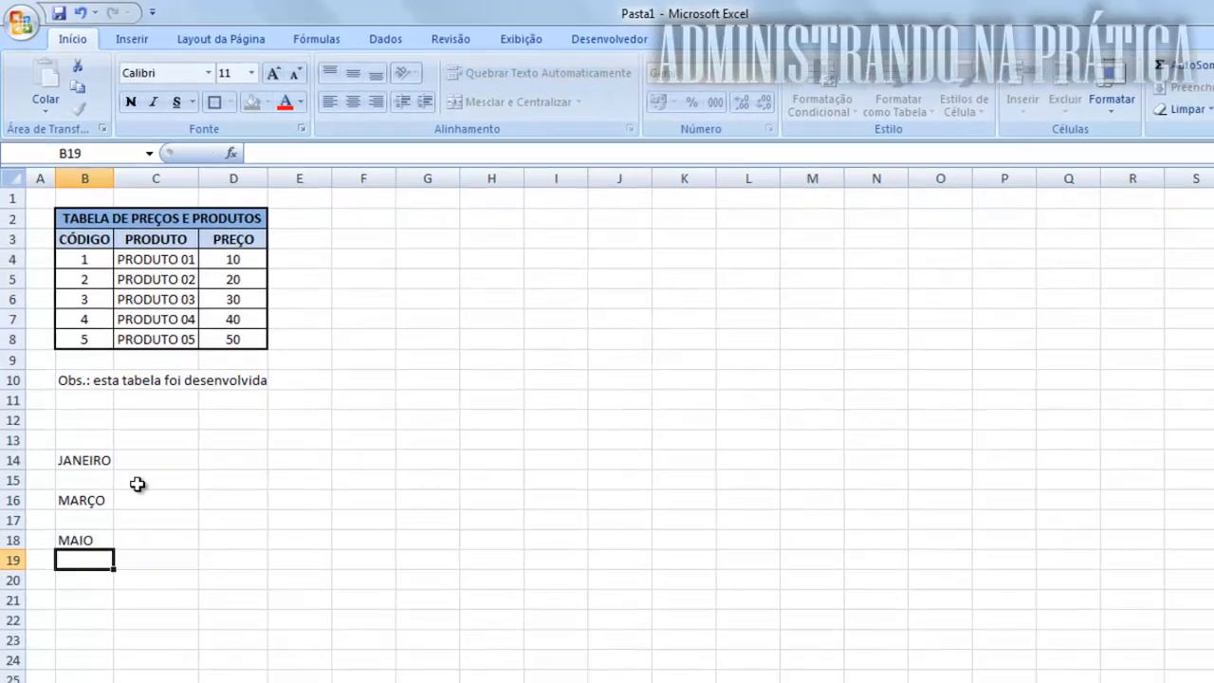
{"action": "type", "text": "JU"}
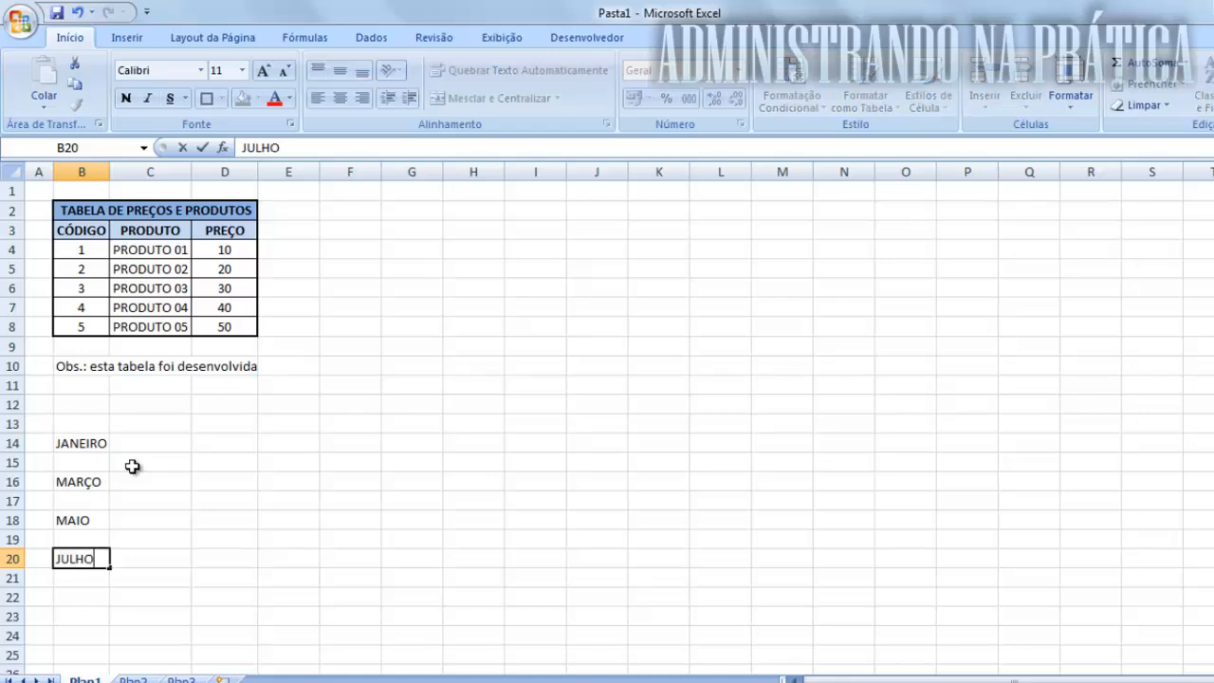
{"action": "key", "text": "Return"}
{"action": "key", "text": "Return"}
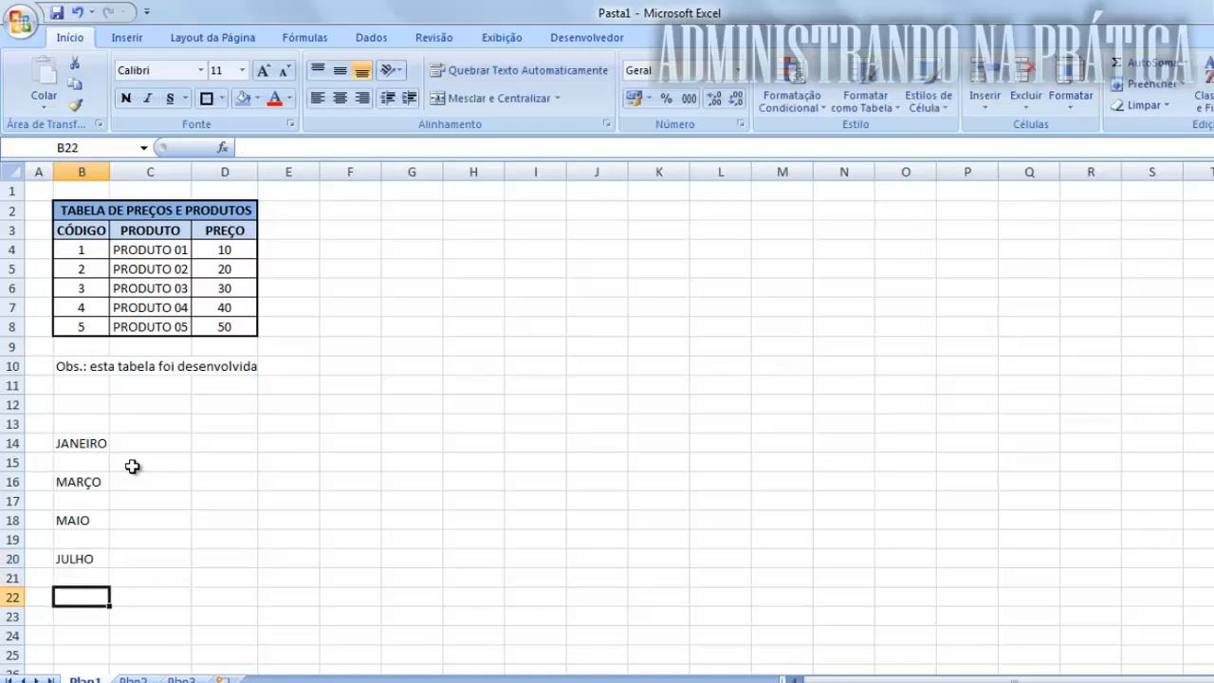
{"action": "type", "text": "AGOSTO"}
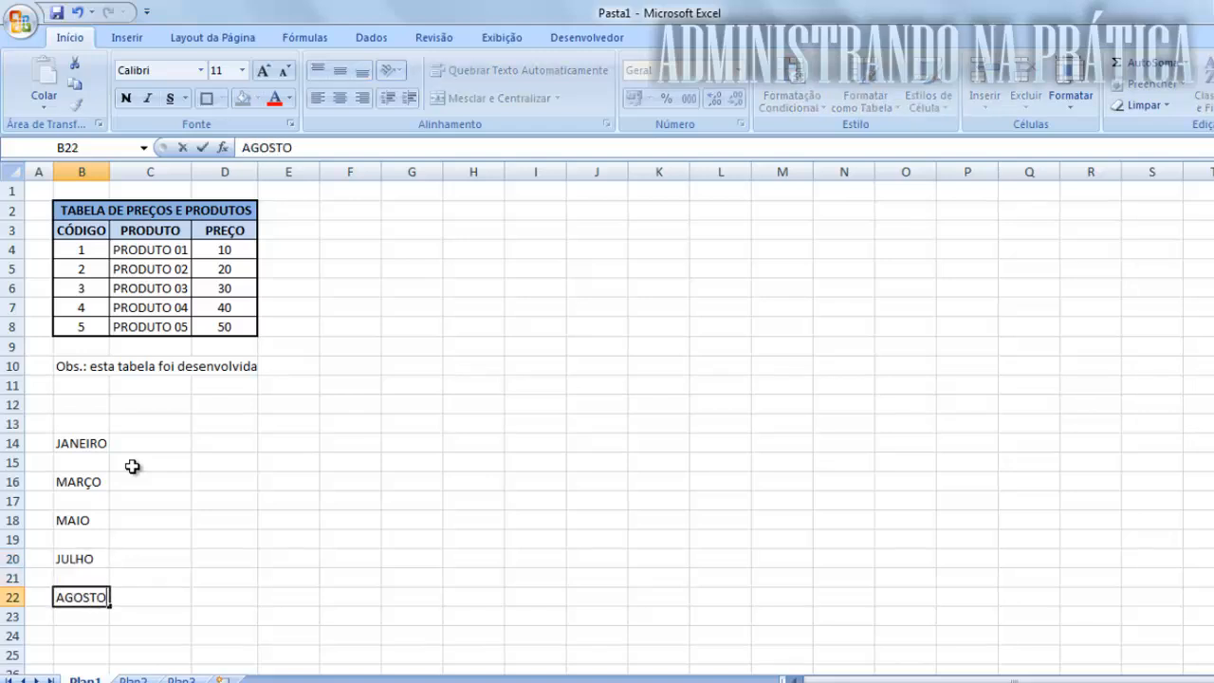
{"action": "key", "text": "BackSpace"}
{"action": "key", "text": "BackSpace"}
{"action": "key", "text": "BackSpace"}
{"action": "key", "text": "BackSpace"}
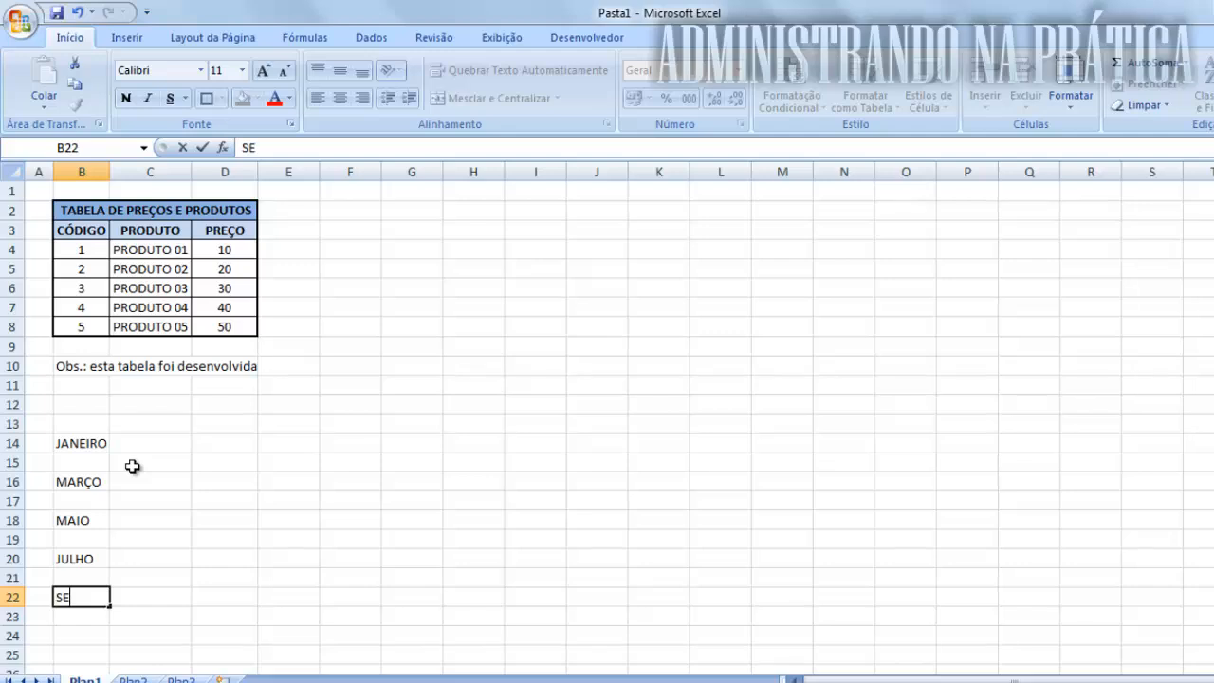
Step: Enter SETEMBRO in B22 and NOVEMBRO in B24, keeping a blank row between months
{"action": "type", "text": "SETEMBRO"}
{"action": "key", "text": "Return"}
{"action": "key", "text": "Return"}
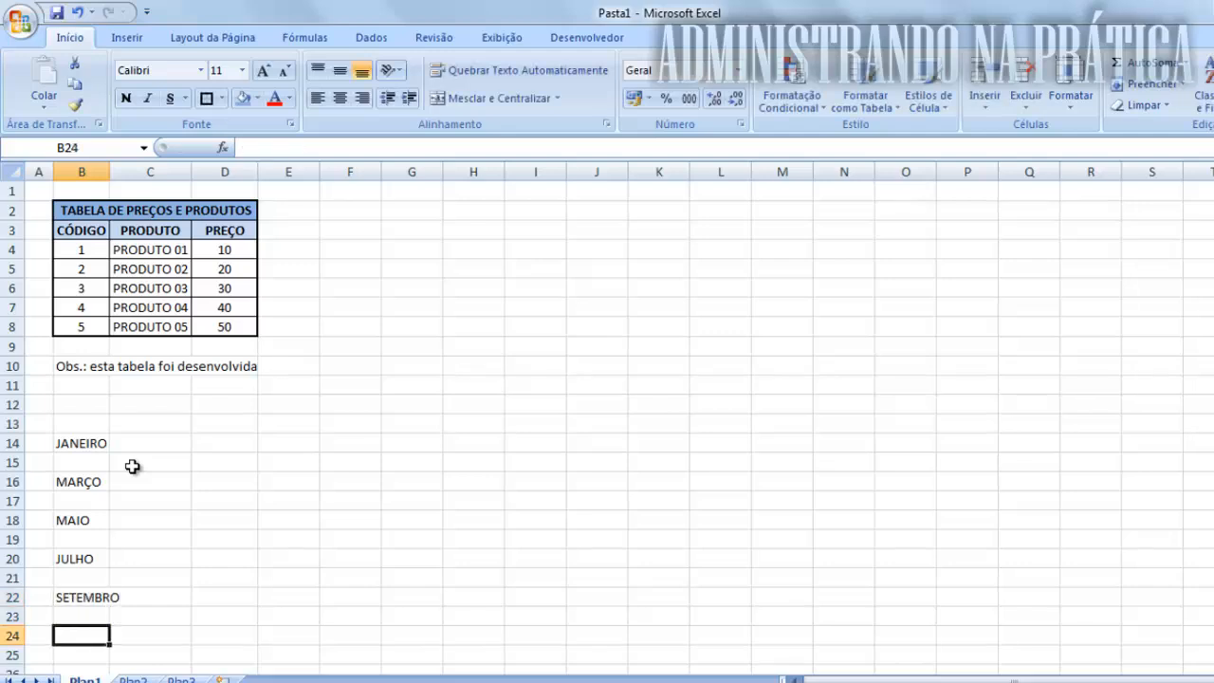
{"action": "type", "text": "NOVEMBRO"}
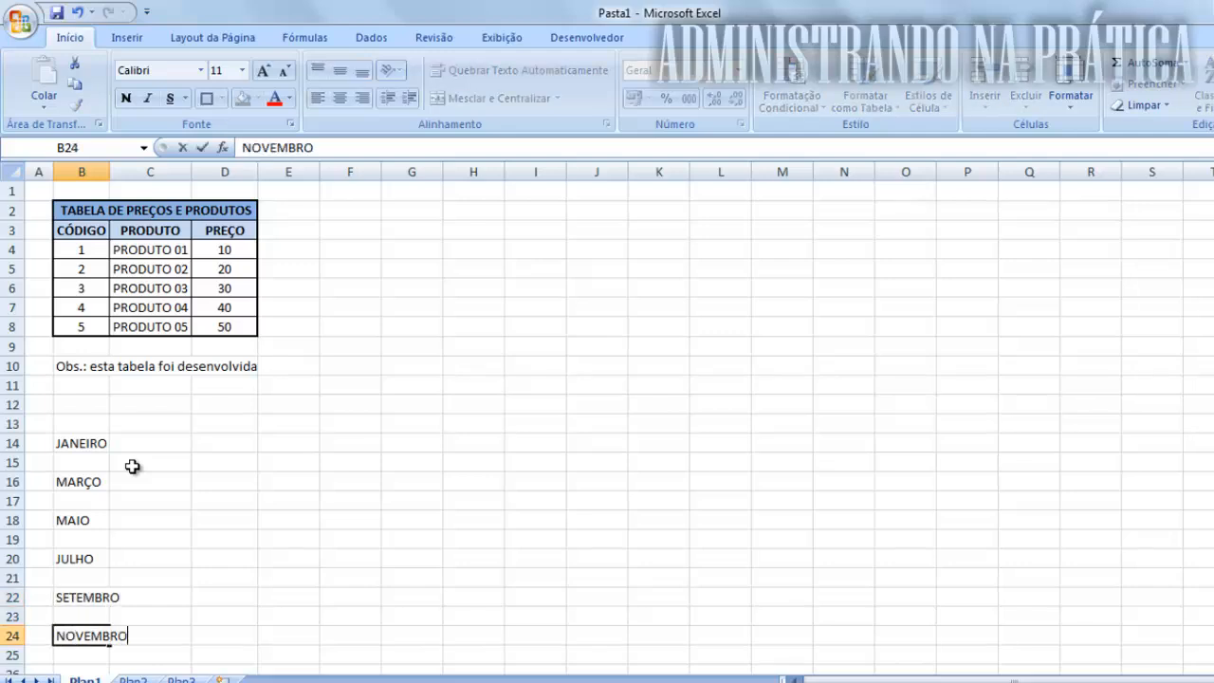
{"action": "key", "text": "Up"}
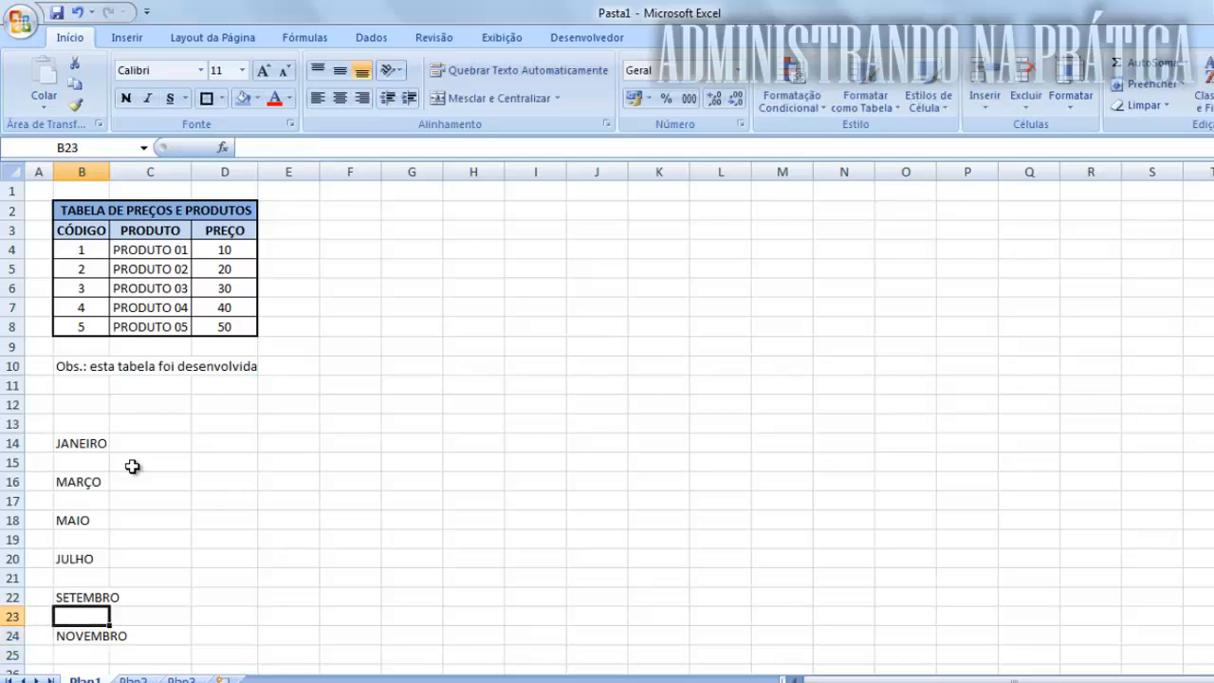
Step: Enter FEVEREIRO in C15, ABRIL in C17 and JUNHO in C19, alternating with the months in column B
{"action": "left_click", "coordinate": [133, 466]}
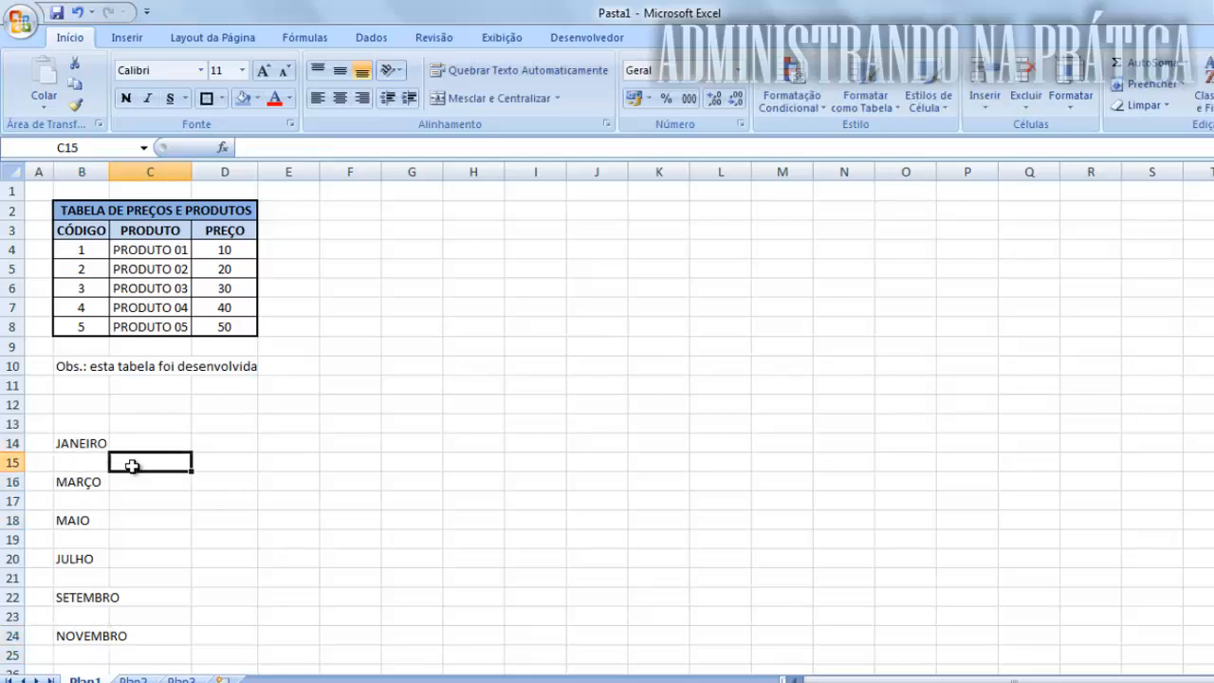
{"action": "type", "text": "FEVEREIRO"}
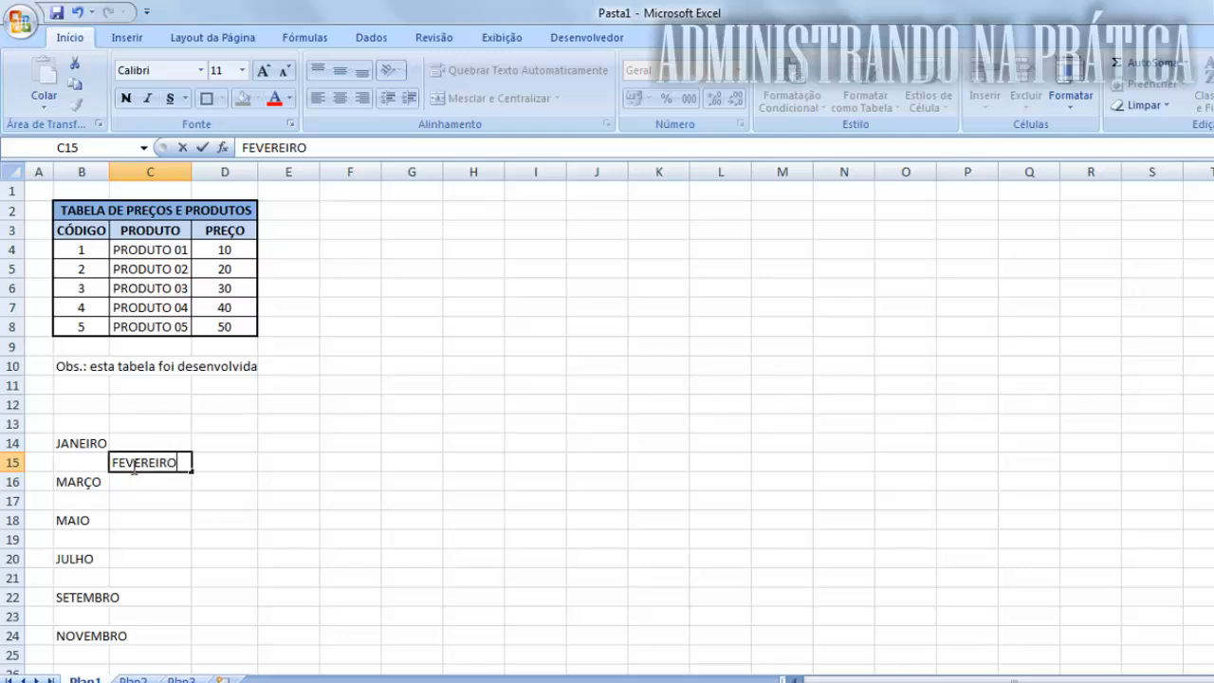
{"action": "key", "text": "Return"}
{"action": "key", "text": "Return"}
{"action": "type", "text": "ABRIL"}
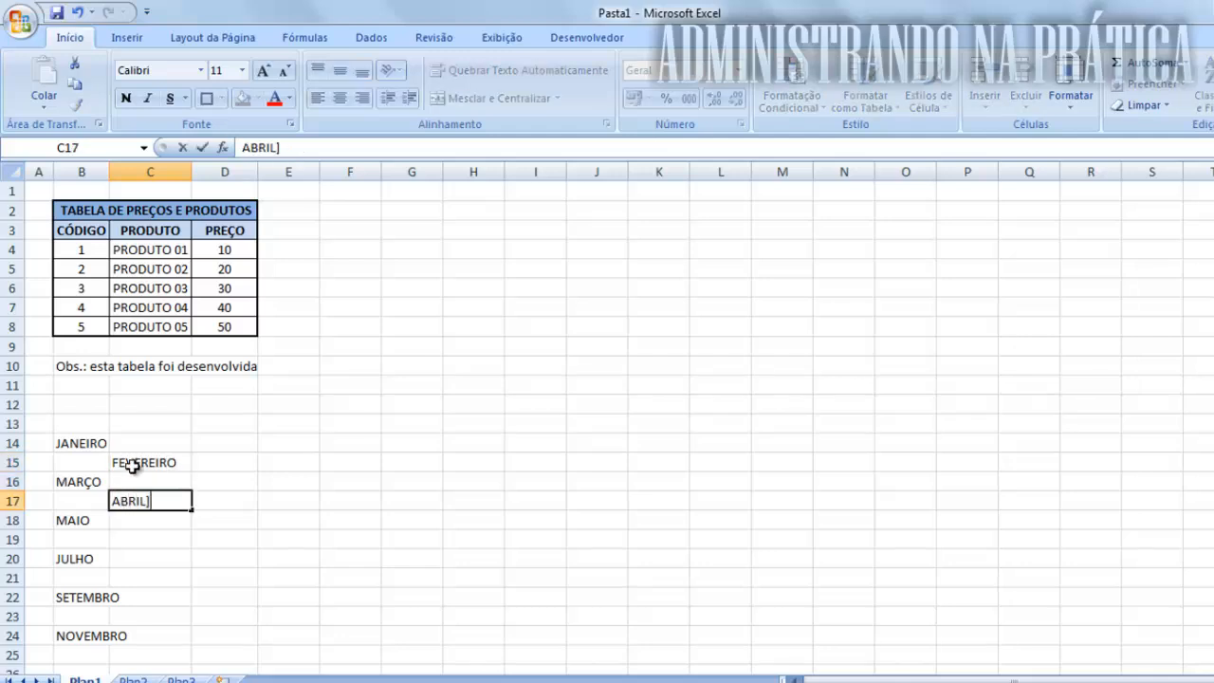
{"action": "key", "text": "Return"}
{"action": "key", "text": "Return"}
{"action": "type", "text": "JUNHO"}
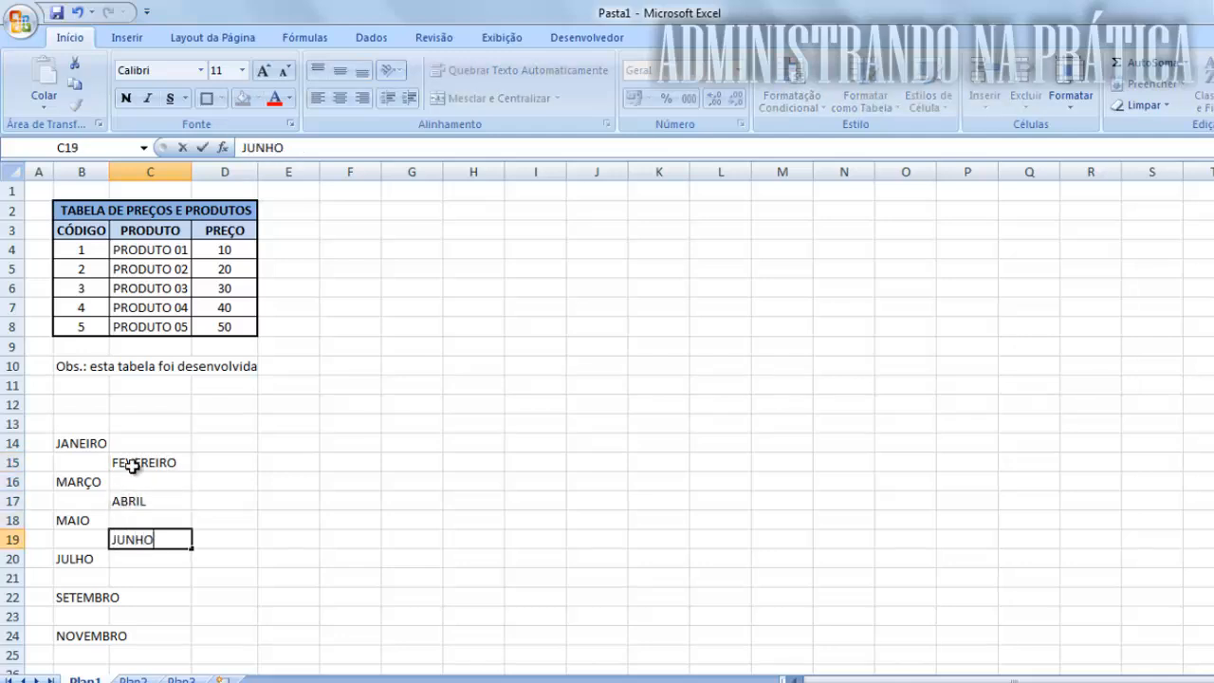
{"action": "key", "text": "Return"}
{"action": "key", "text": "Return"}
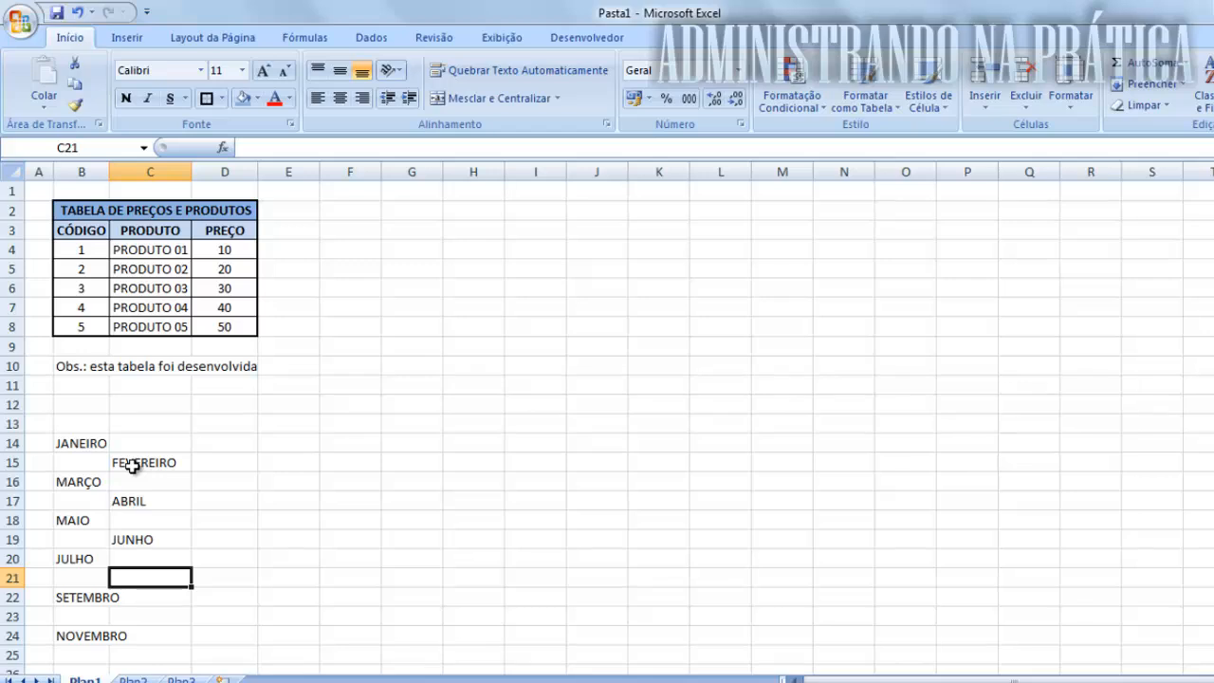
Step: Continue the alternating months in column C with AGOSTO in C21, OUTUBRO in C23 and DEZEMBRO in C25
{"action": "type", "text": "AGOSTO"}
{"action": "key", "text": "Return"}
{"action": "key", "text": "Return"}
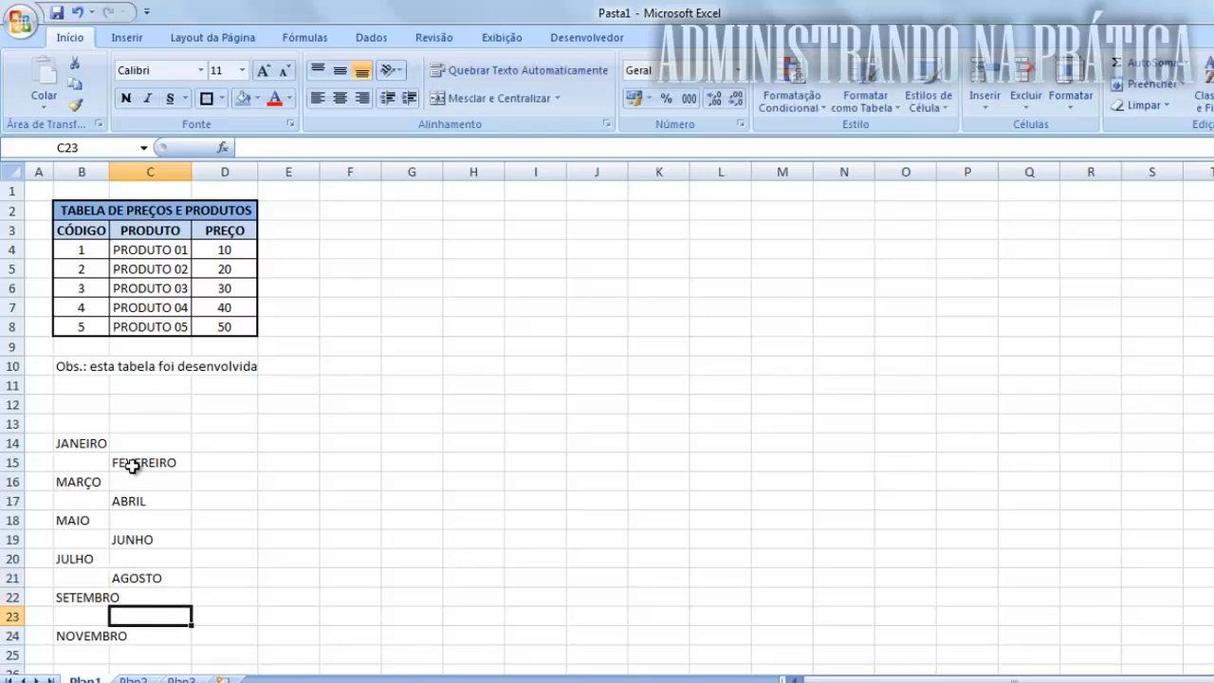
{"action": "type", "text": "OUTUBRO"}
{"action": "key", "text": "Return"}
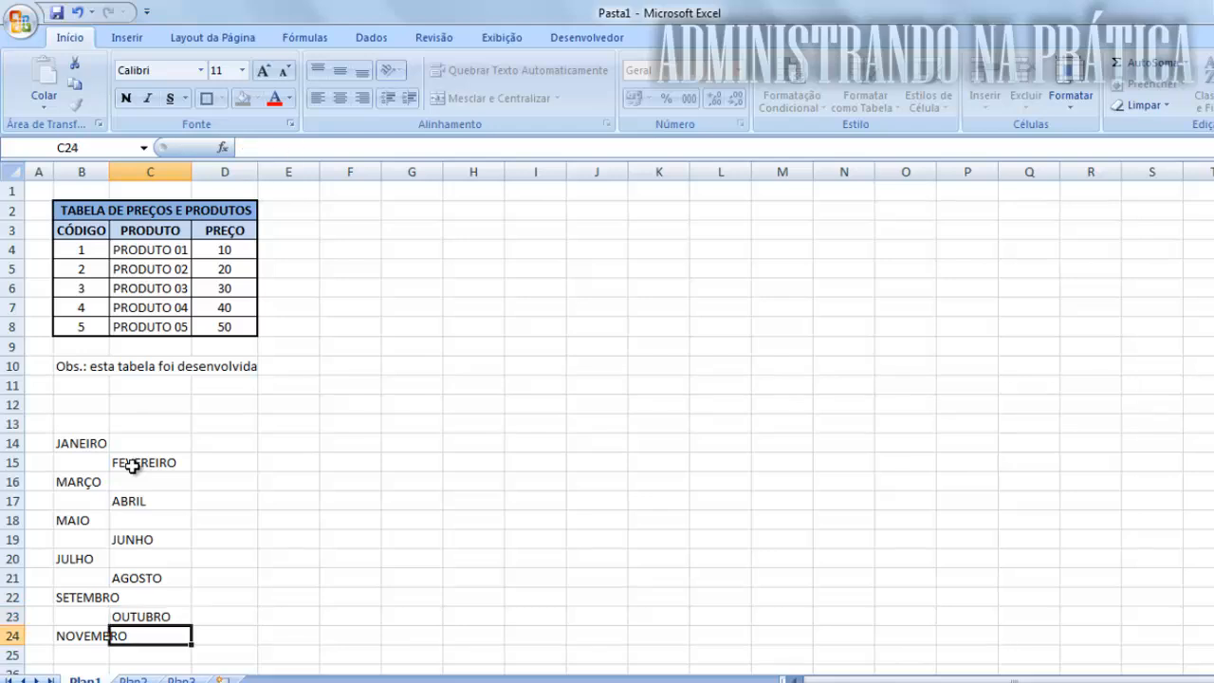
{"action": "key", "text": "Return"}
{"action": "type", "text": "DEZEMBRO"}
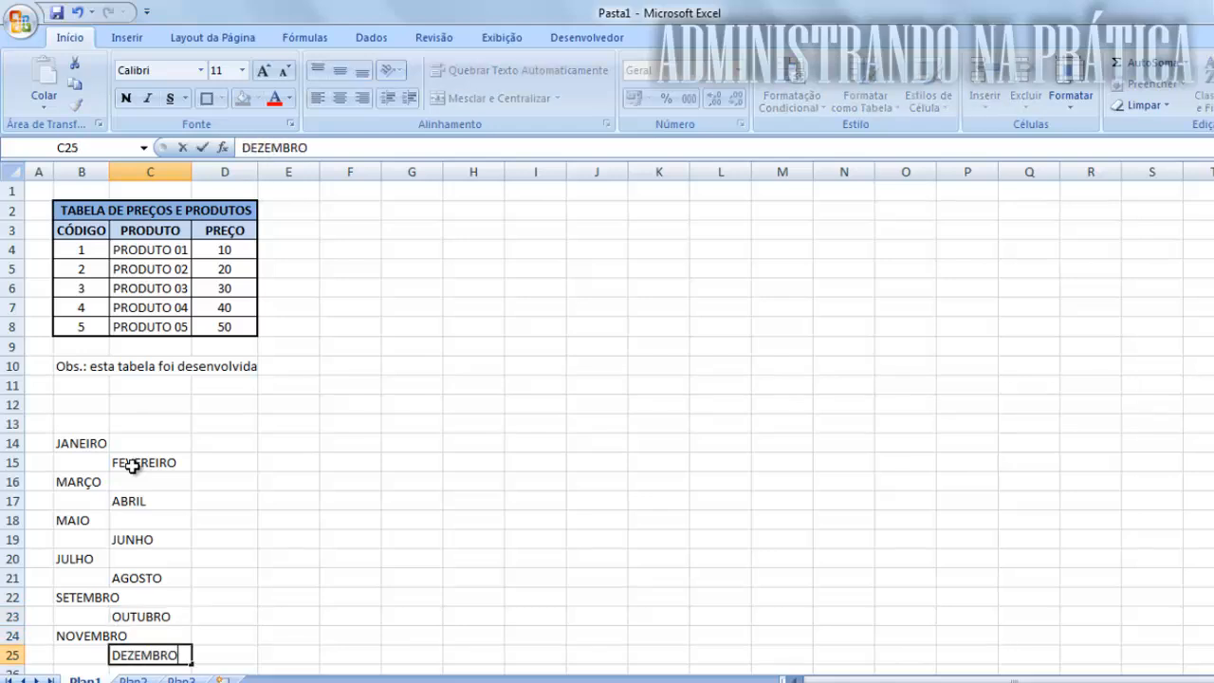
{"action": "key", "text": "Return"}
{"action": "key", "text": "Up"}
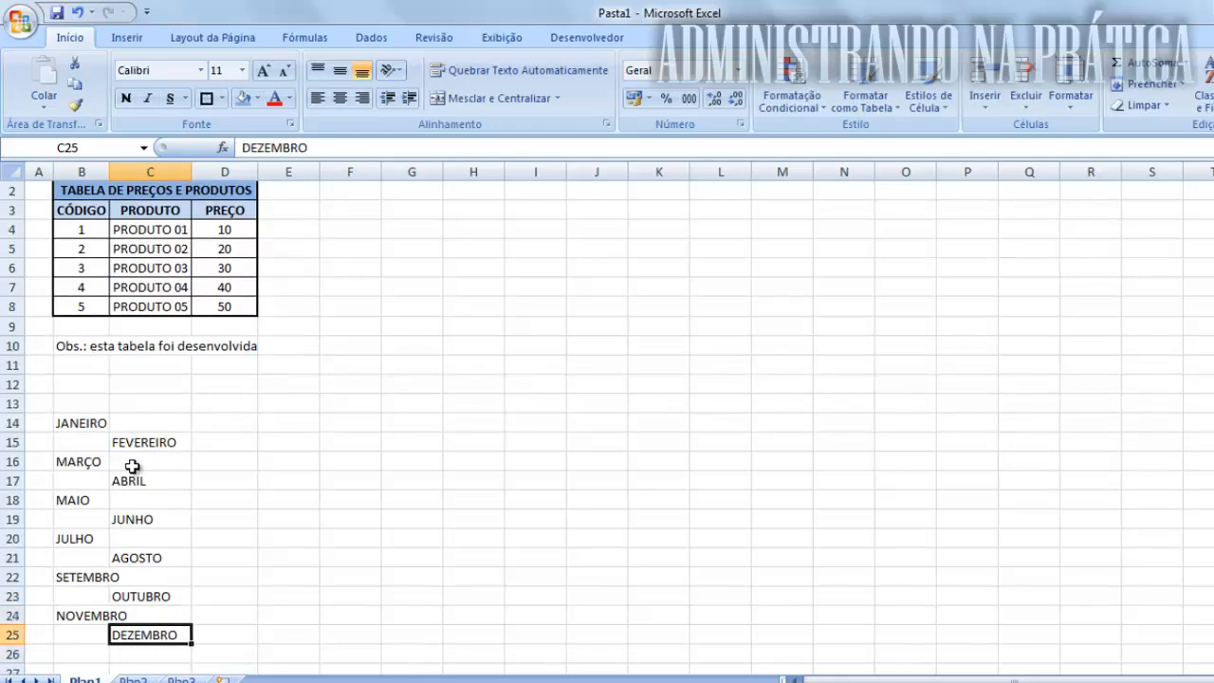
{"action": "left_click_drag", "start_coordinate": [144, 440], "coordinate": [116, 442]}
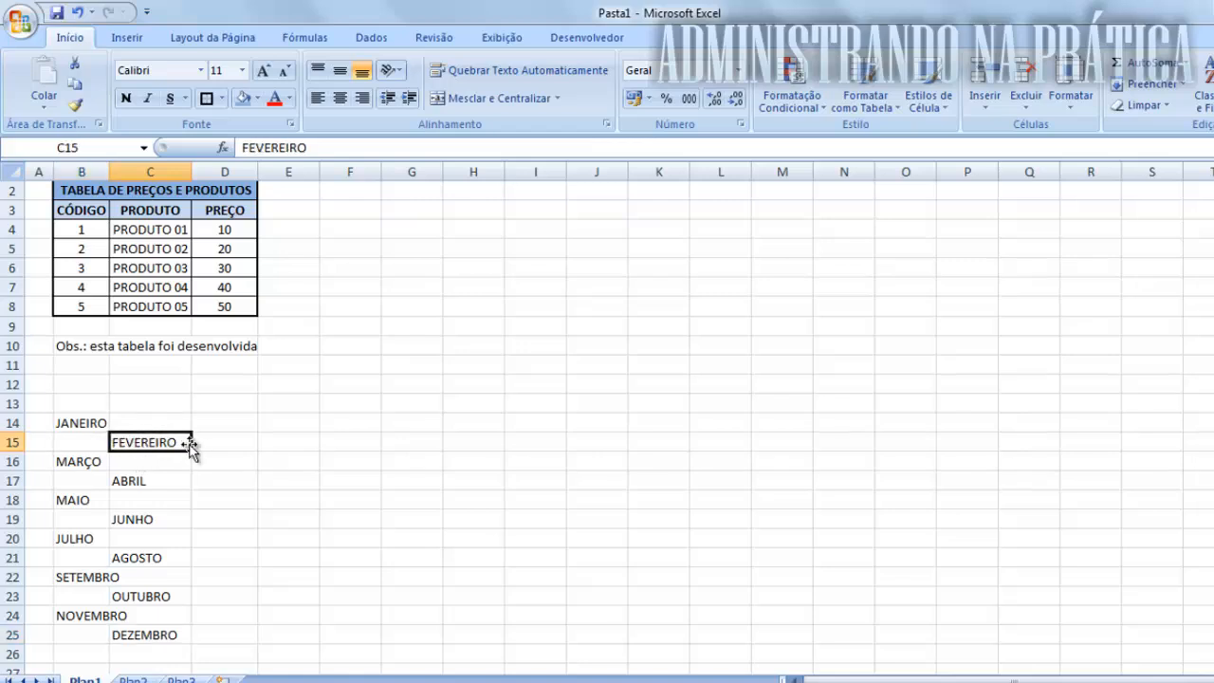
{"action": "left_click", "coordinate": [75, 83]}
{"action": "left_click", "coordinate": [80, 443]}
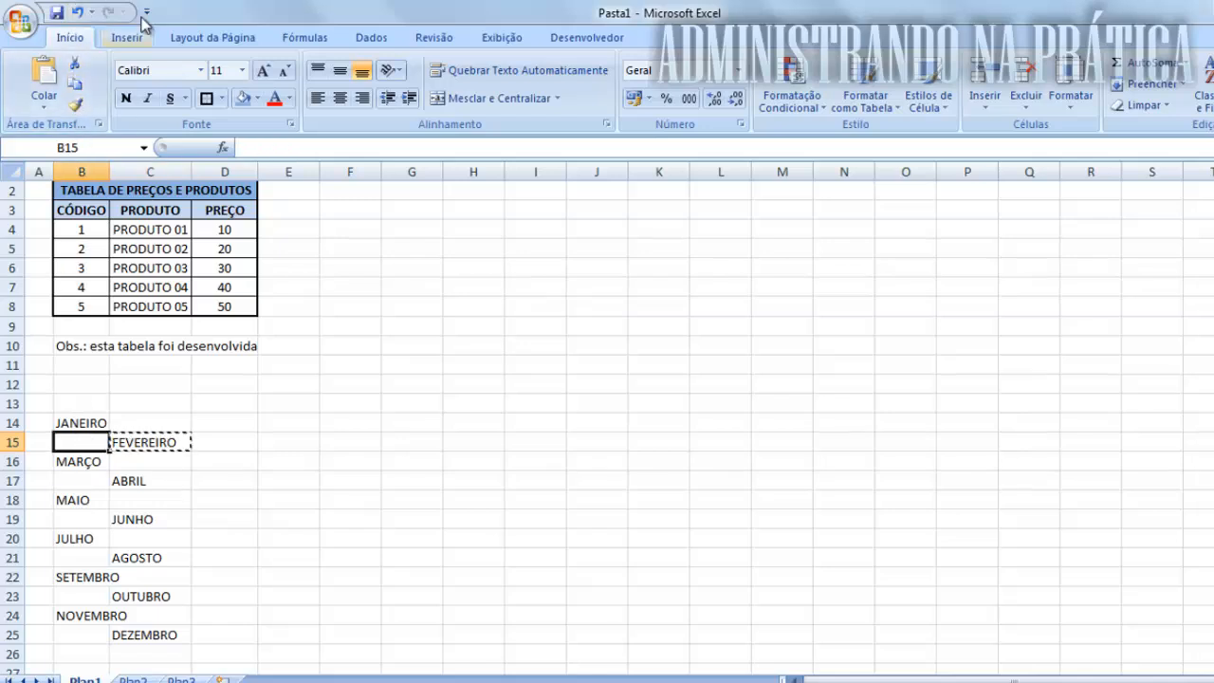
{"action": "left_click", "coordinate": [80, 113]}
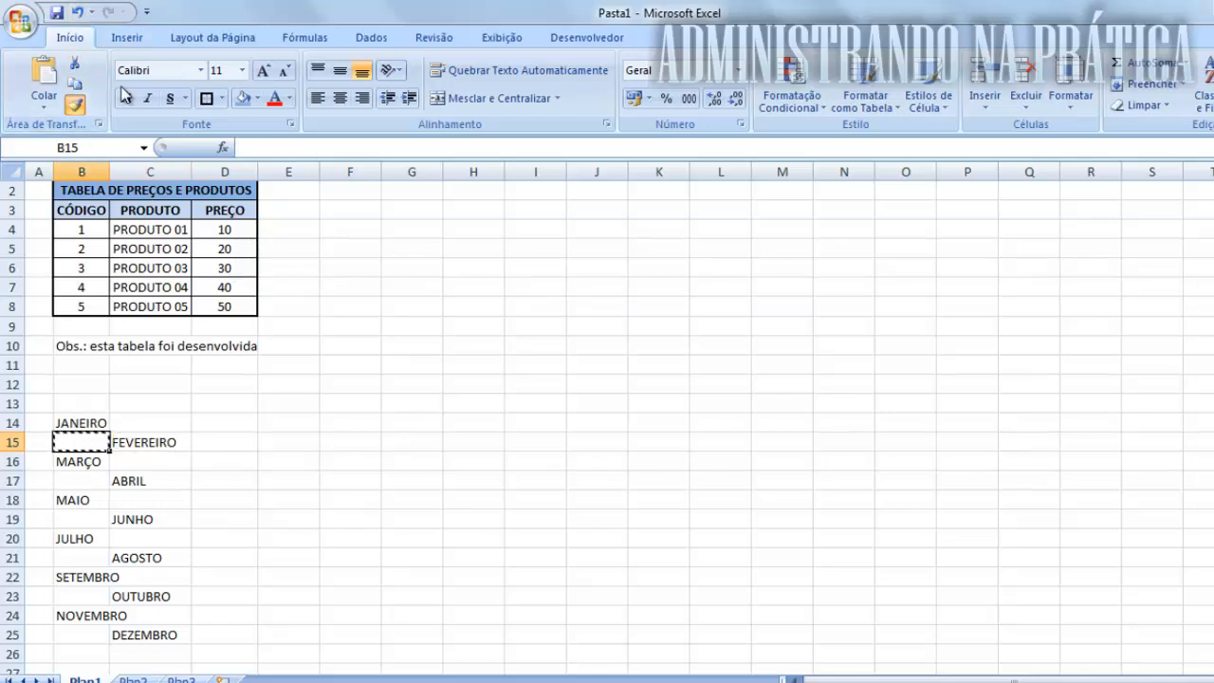
{"action": "key", "text": "ctrl+z"}
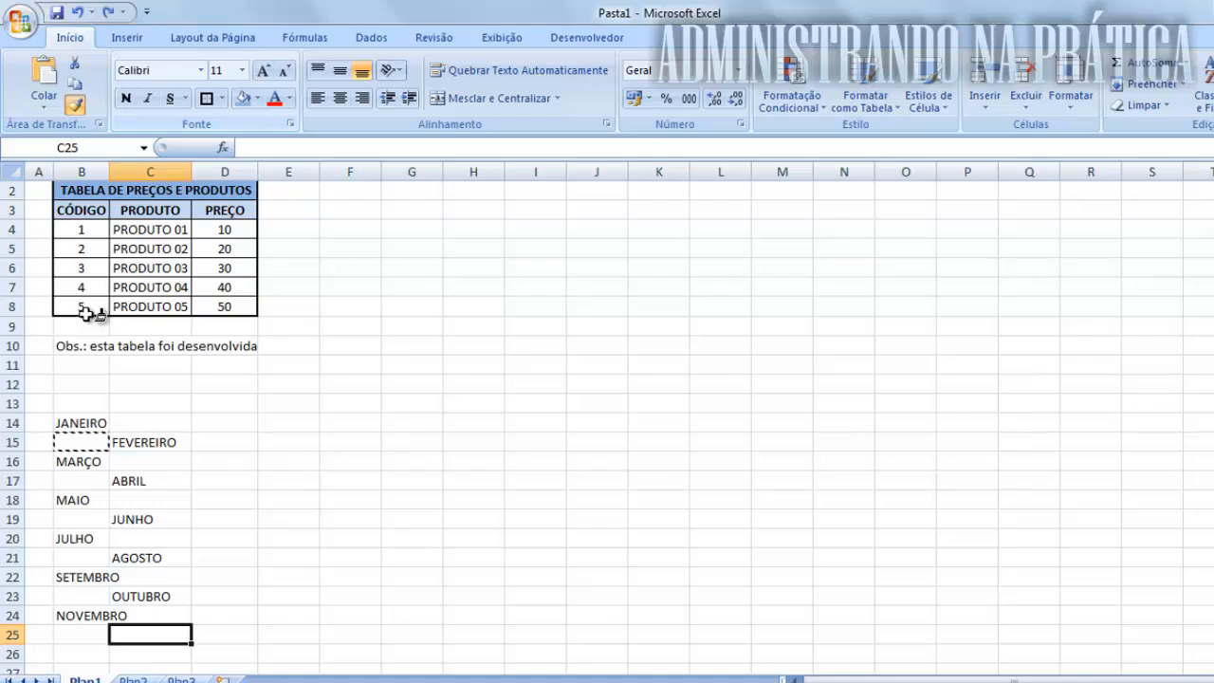
{"action": "key", "text": "Escape"}
Step: Copy FEVEREIRO from C15 into the blank cell B15 and undo that paste
{"action": "left_click", "coordinate": [129, 443]}
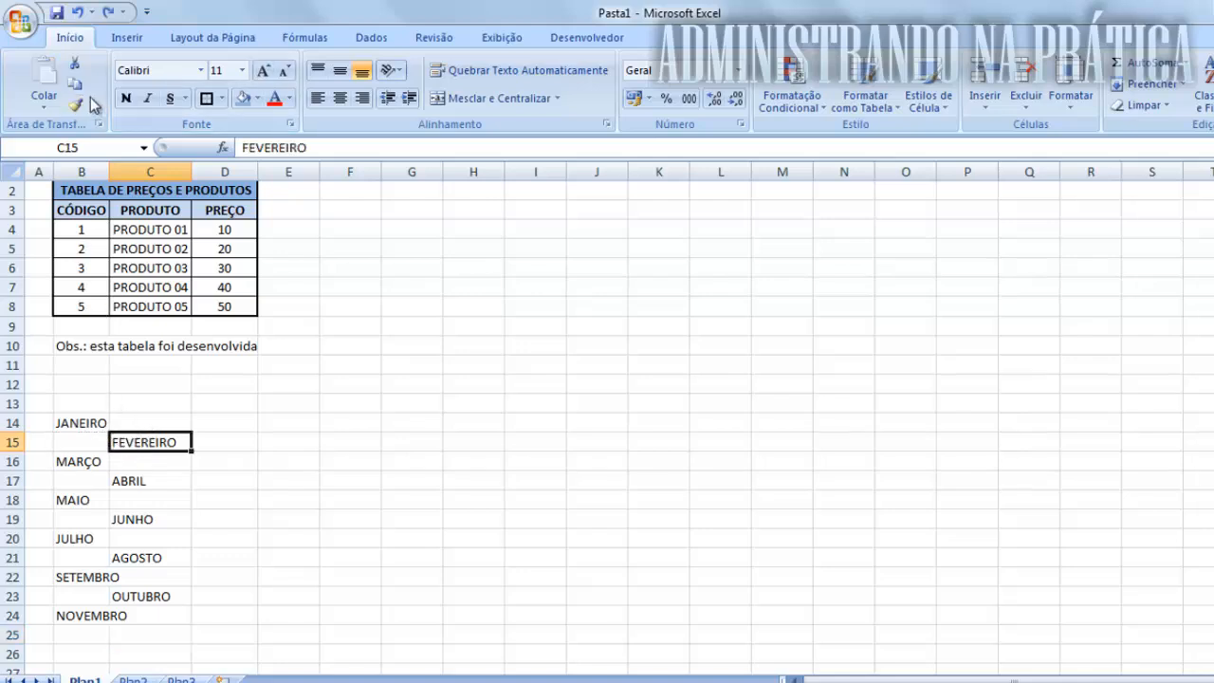
{"action": "left_click", "coordinate": [75, 83]}
{"action": "left_click", "coordinate": [81, 427]}
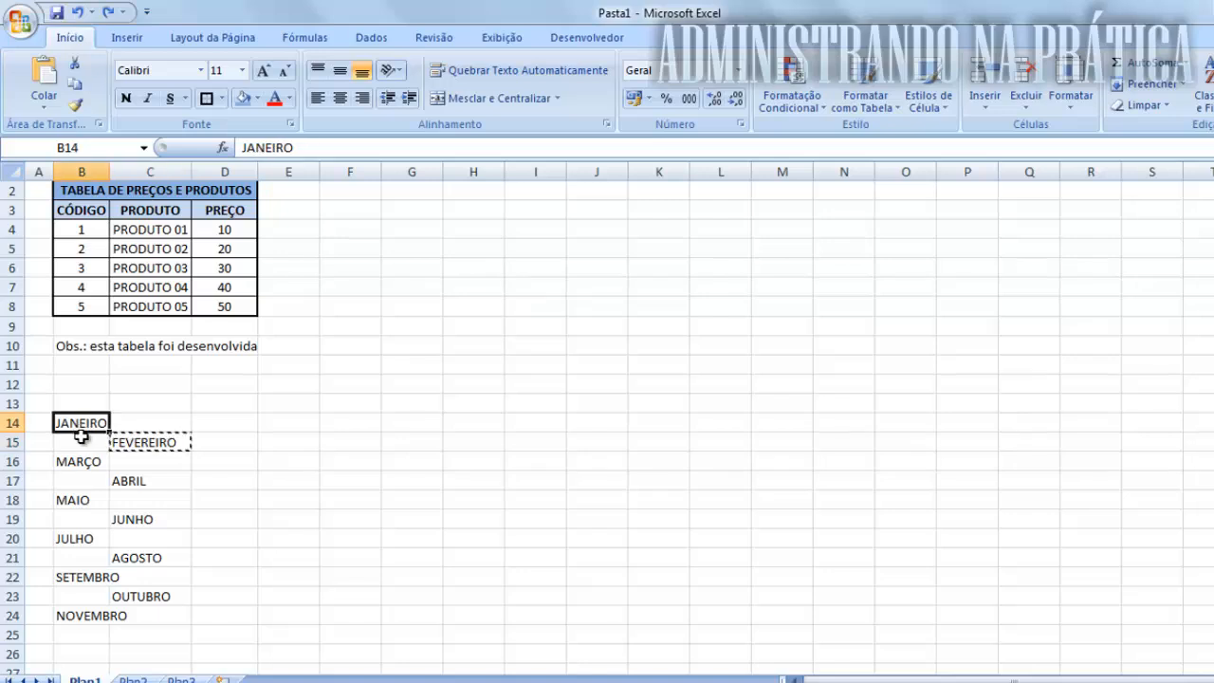
{"action": "left_click", "coordinate": [80, 442]}
{"action": "left_click", "coordinate": [41, 59]}
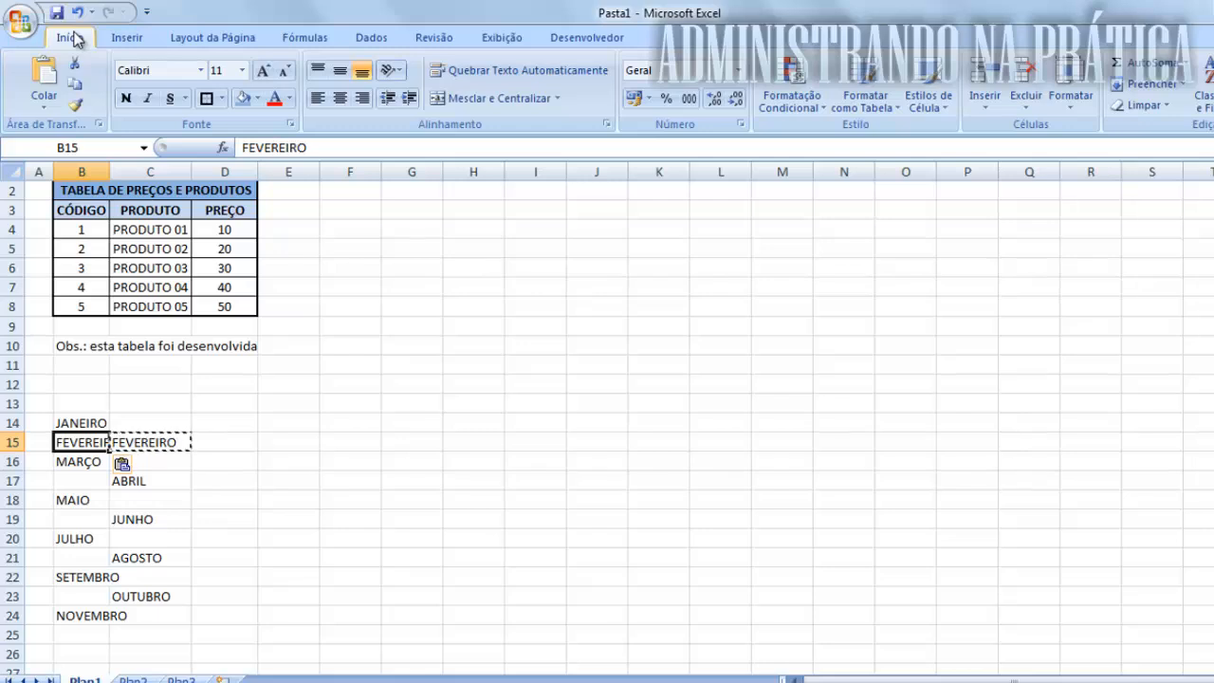
{"action": "key", "text": "ctrl+z"}
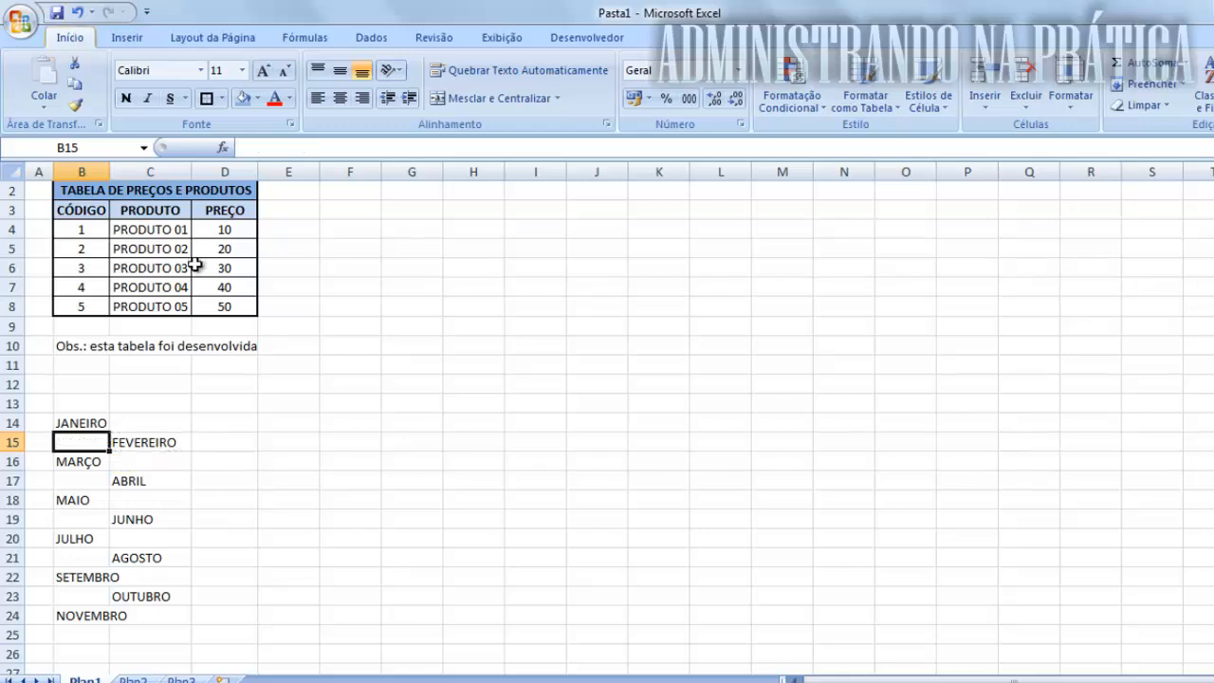
Step: Copy C14:C25, try a normal paste over the months starting at B14, and undo that paste
{"action": "left_click", "coordinate": [136, 427]}
{"action": "left_click_drag", "start_coordinate": [137, 428], "coordinate": [158, 627]}
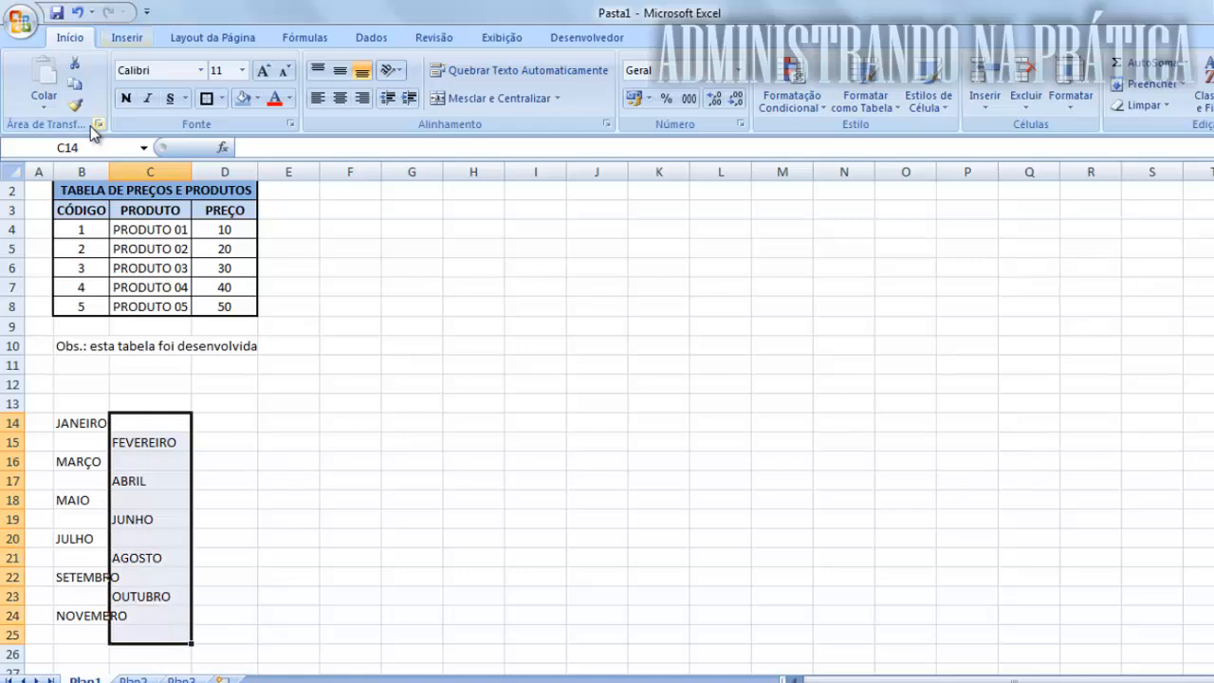
{"action": "left_click", "coordinate": [75, 84]}
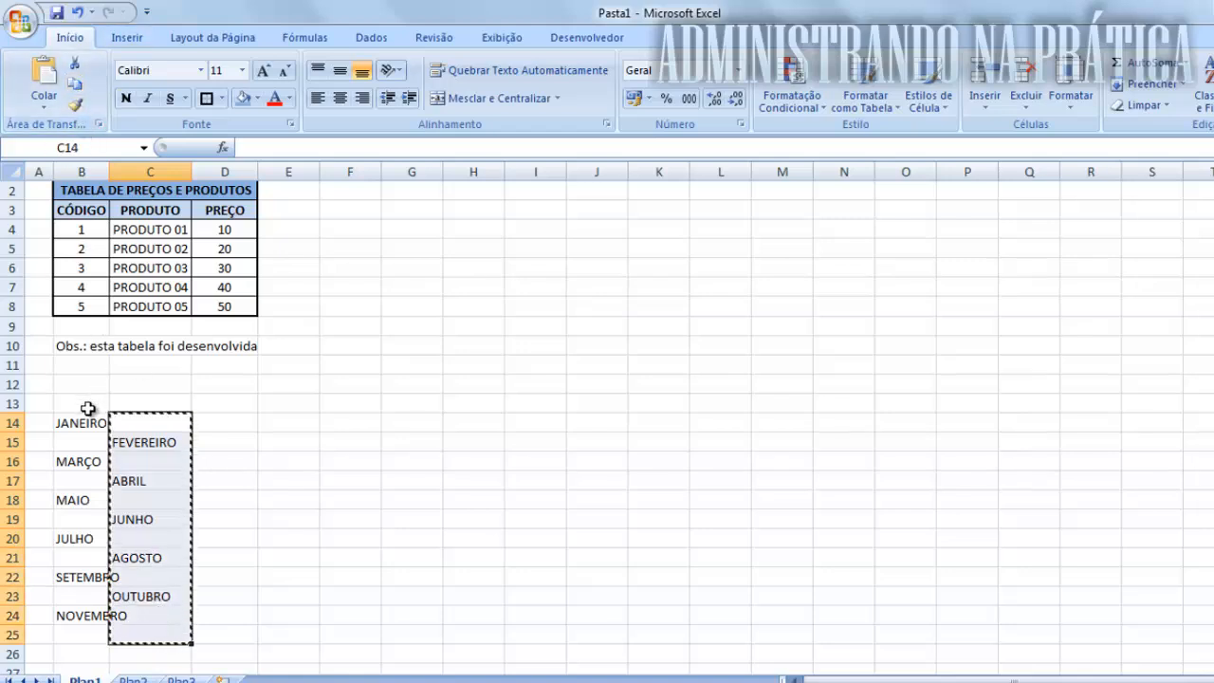
{"action": "left_click", "coordinate": [88, 423]}
{"action": "left_click", "coordinate": [54, 102]}
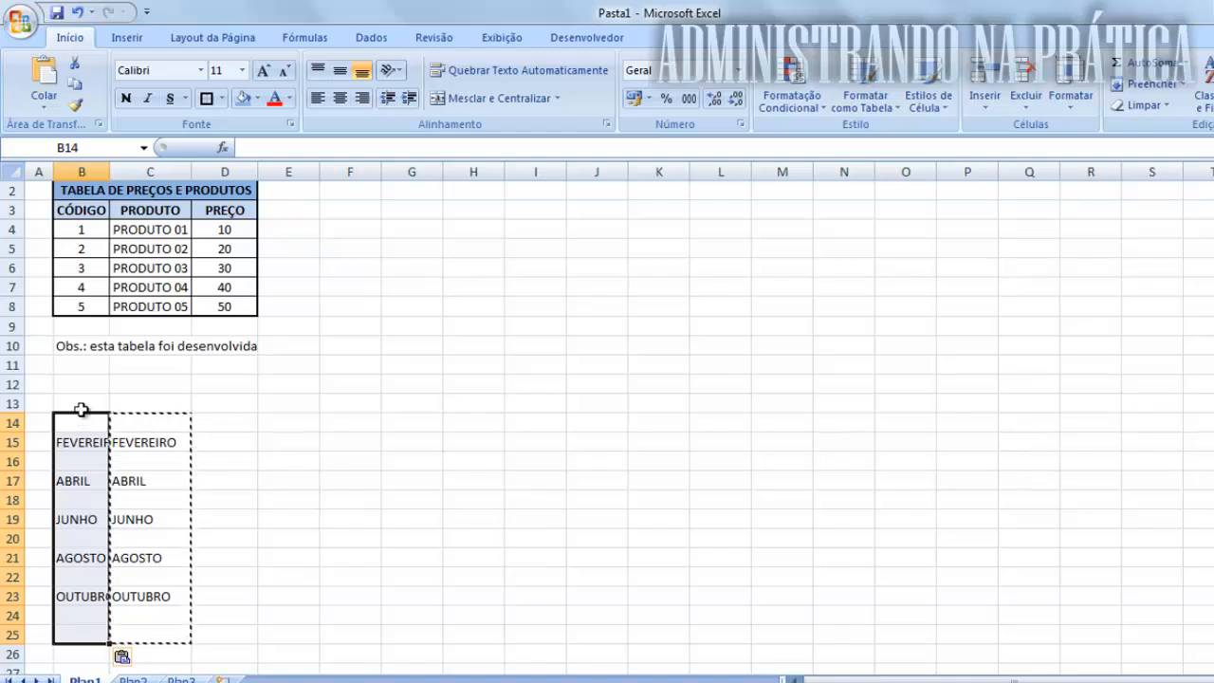
{"action": "left_click", "coordinate": [68, 11]}
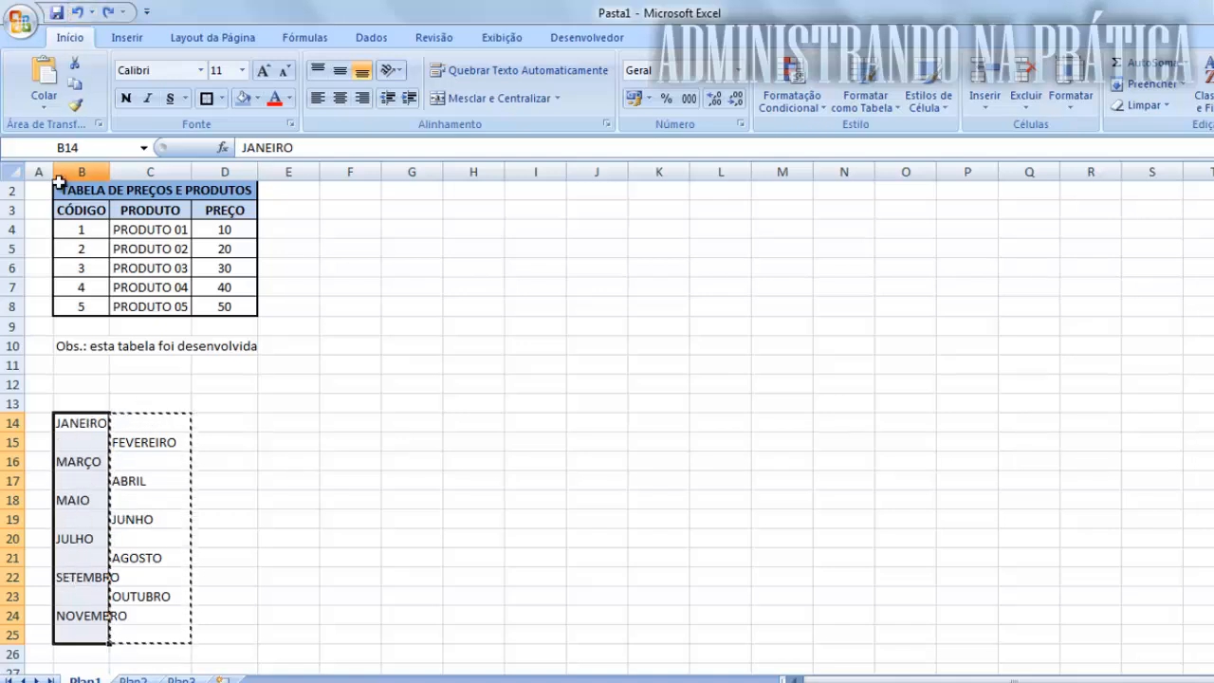
Step: Paste the copied months onto B14:B25 using Paste Special with the skip-blanks option (Ignorar em branco) enabled
{"action": "left_click", "coordinate": [44, 102]}
{"action": "left_click", "coordinate": [86, 259]}
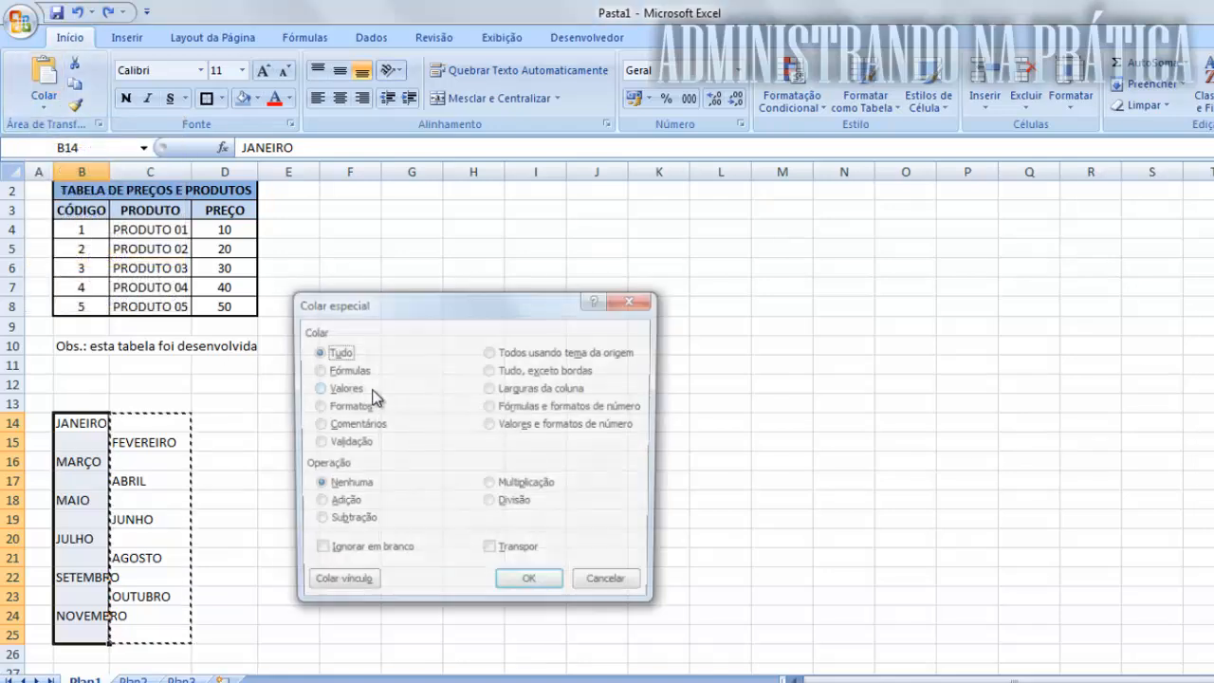
{"action": "left_click", "coordinate": [345, 556]}
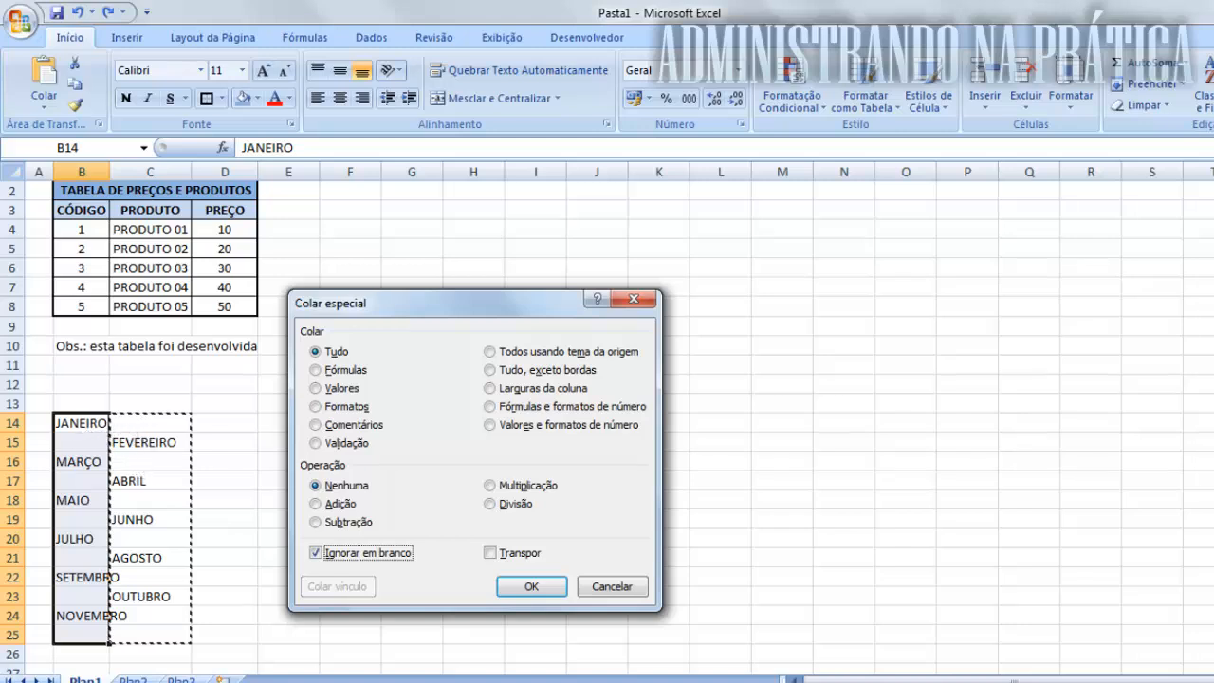
{"action": "left_click", "coordinate": [548, 588]}
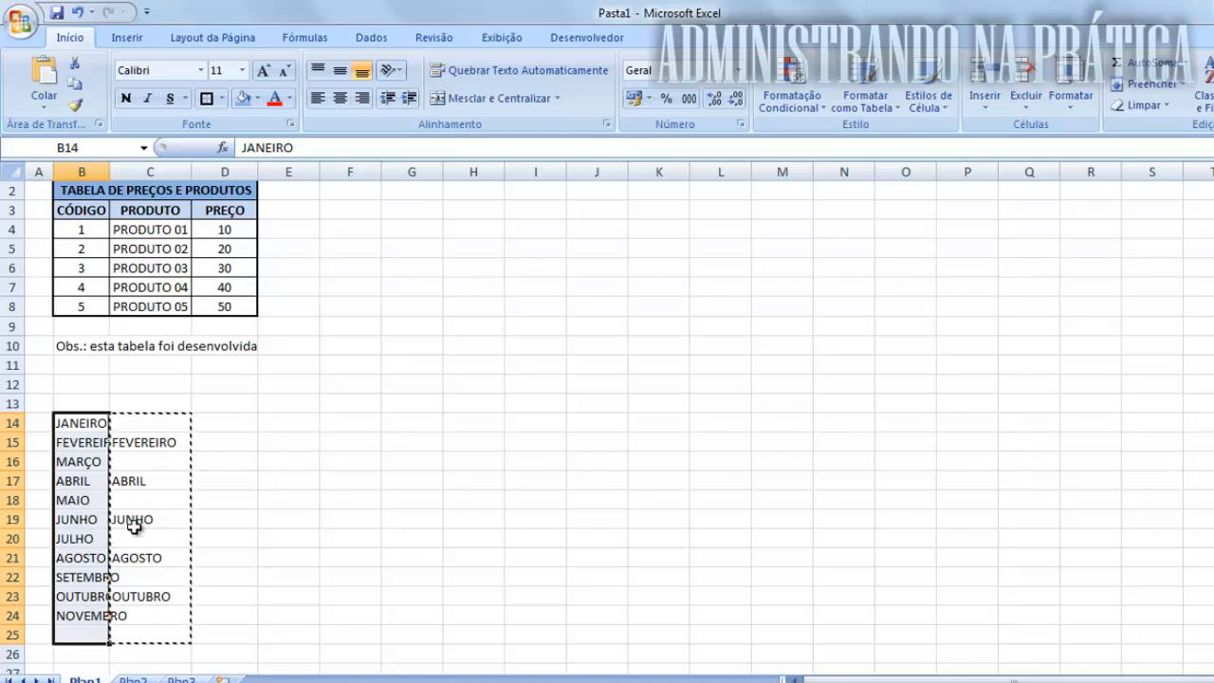
Step: Enter DEZEMBRO in cell C25
{"action": "left_click", "coordinate": [137, 440]}
{"action": "left_click_drag", "start_coordinate": [138, 440], "coordinate": [162, 597]}
{"action": "left_click", "coordinate": [153, 641]}
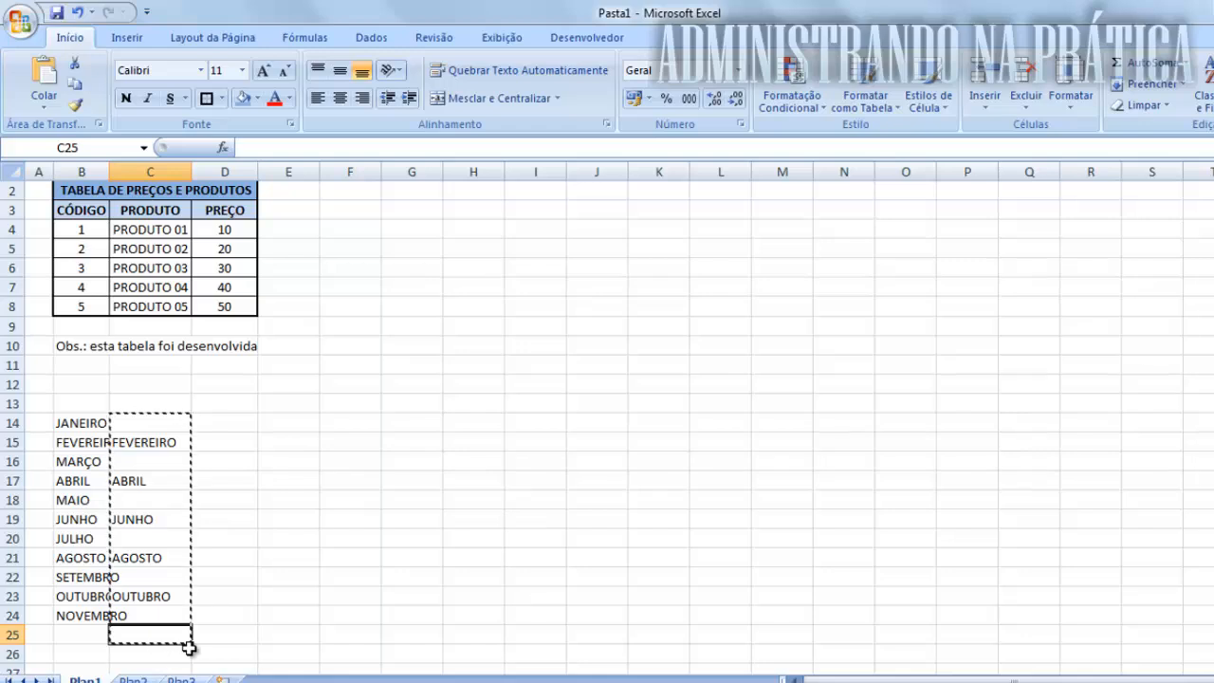
{"action": "type", "text": "DEZEMBRO"}
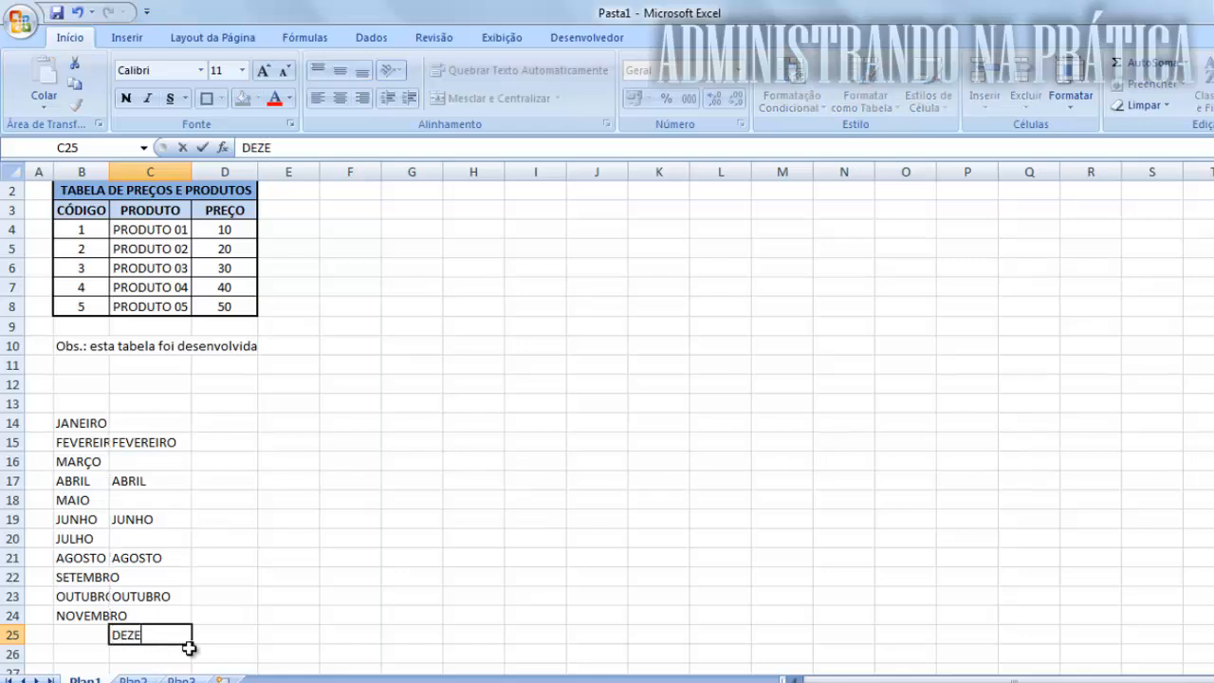
{"action": "key", "text": "ctrl+Return"}
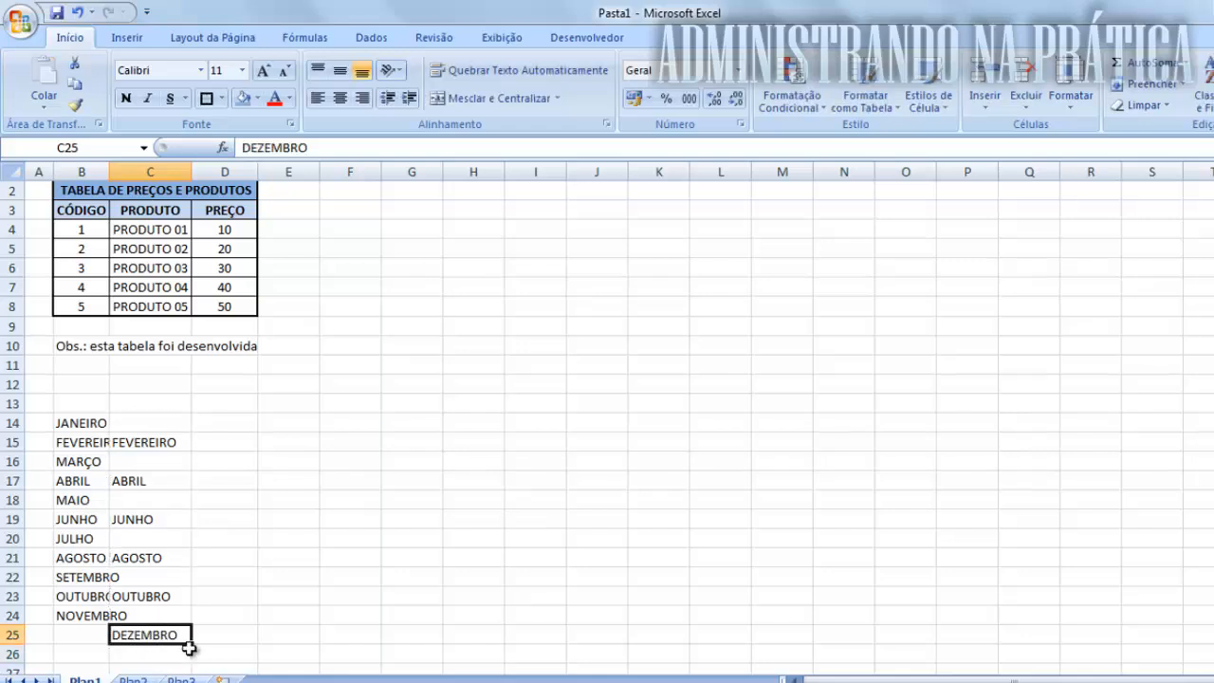
Step: Copy C15:C25 and paste it starting at B15 using Paste Special with the skip-blanks option (Ignorar em branco) enabled
{"action": "left_click_drag", "start_coordinate": [157, 632], "coordinate": [160, 440]}
{"action": "left_click", "coordinate": [74, 84]}
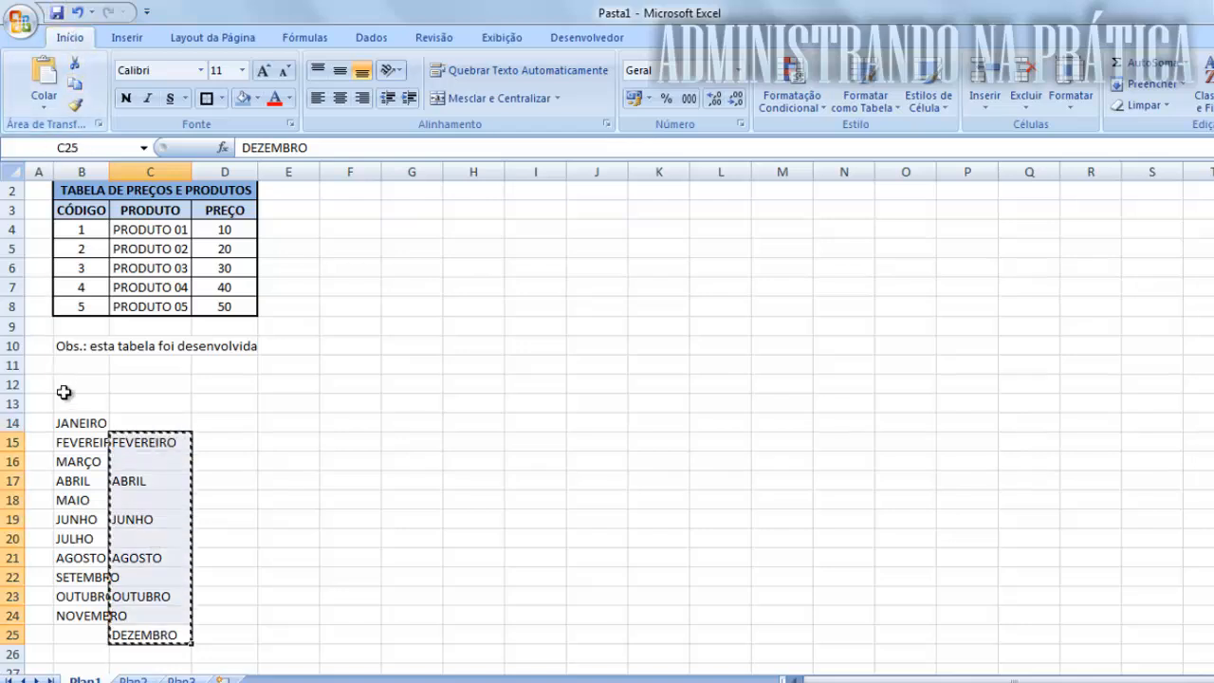
{"action": "left_click", "coordinate": [82, 439]}
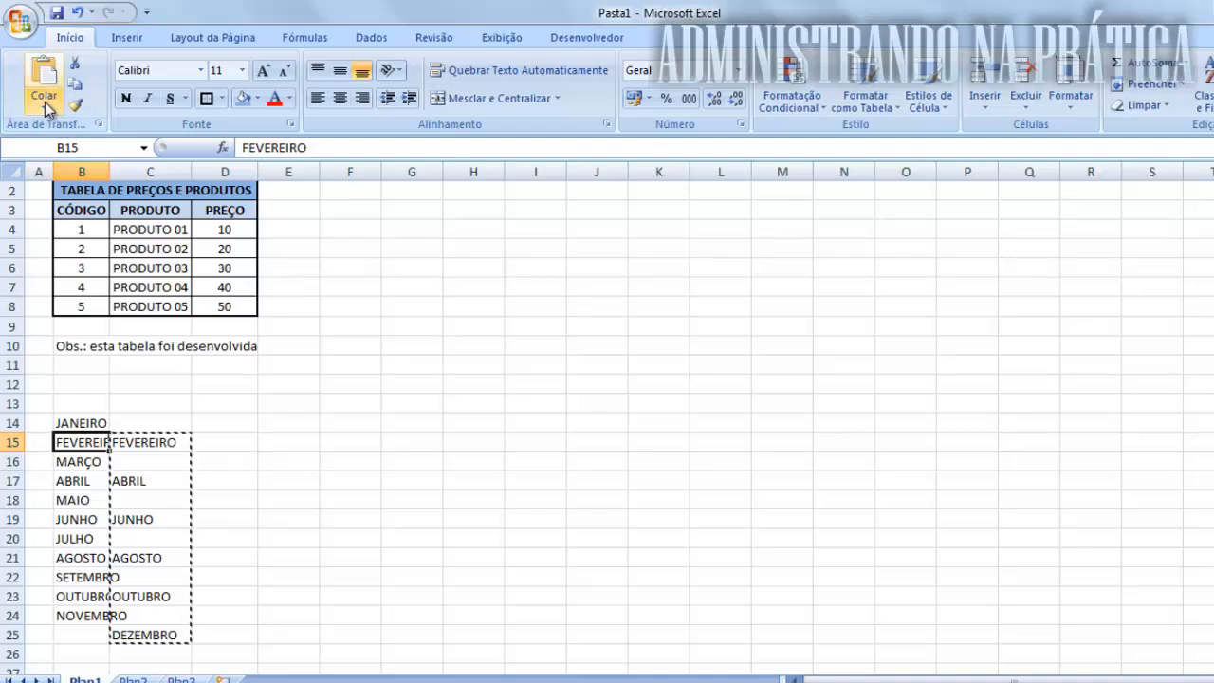
{"action": "left_click", "coordinate": [45, 101]}
{"action": "left_click", "coordinate": [91, 258]}
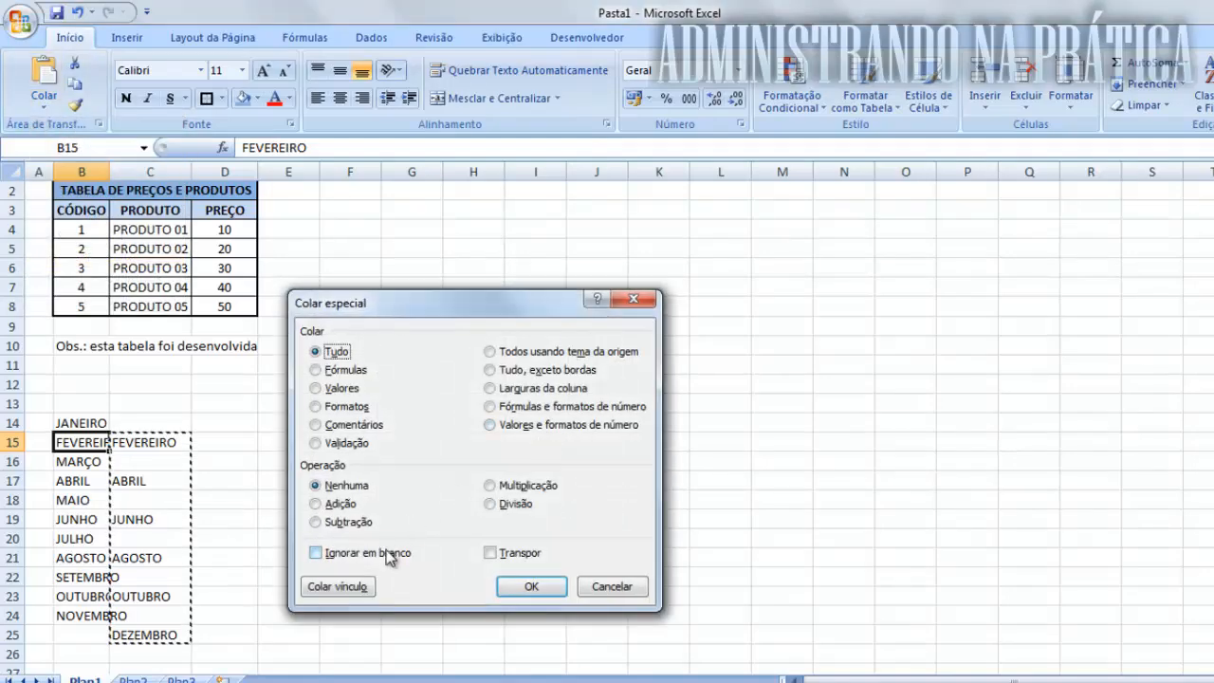
{"action": "left_click", "coordinate": [389, 554]}
{"action": "left_click", "coordinate": [529, 586]}
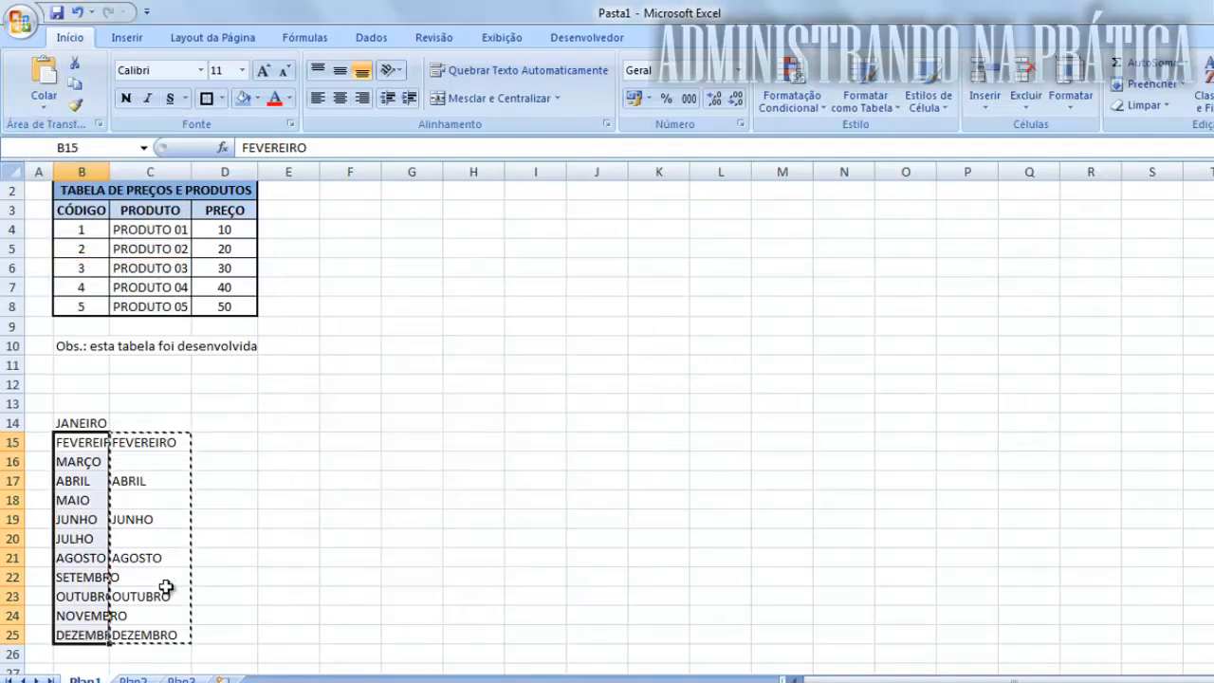
Step: Clear the helper months from column C, deleting the contents of C14:C35
{"action": "left_click_drag", "start_coordinate": [142, 423], "coordinate": [152, 654]}
{"action": "key", "text": "Delete"}
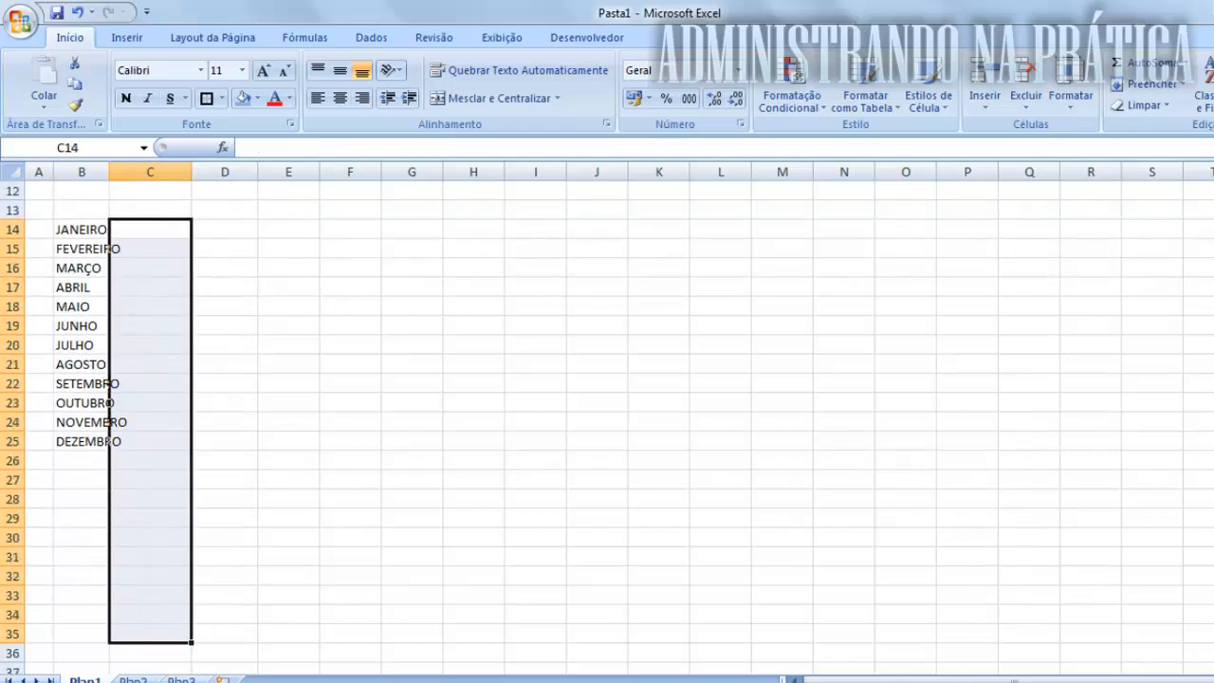
{"action": "scroll", "coordinate": [861, 409], "scroll_direction": "up", "scroll_amount": 4}
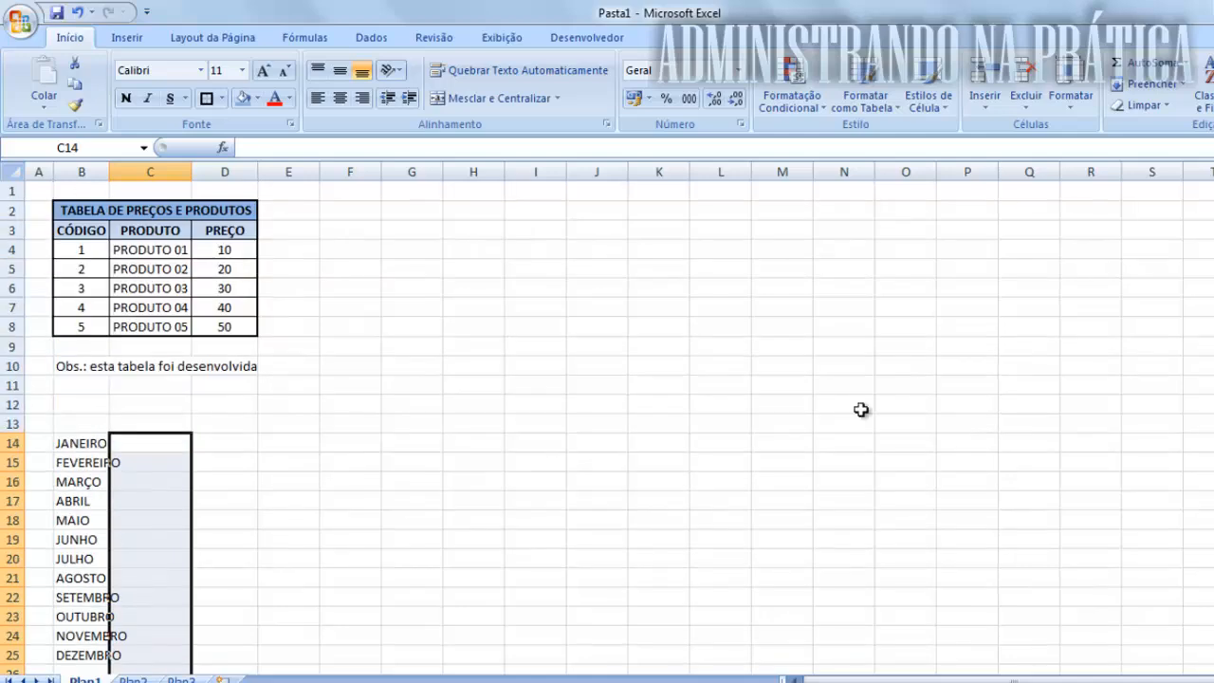
Step: Clear the month list from B13:B25 and select cell A1
{"action": "left_click", "coordinate": [209, 520]}
{"action": "left_click_drag", "start_coordinate": [73, 426], "coordinate": [92, 648]}
{"action": "key", "text": "Delete"}
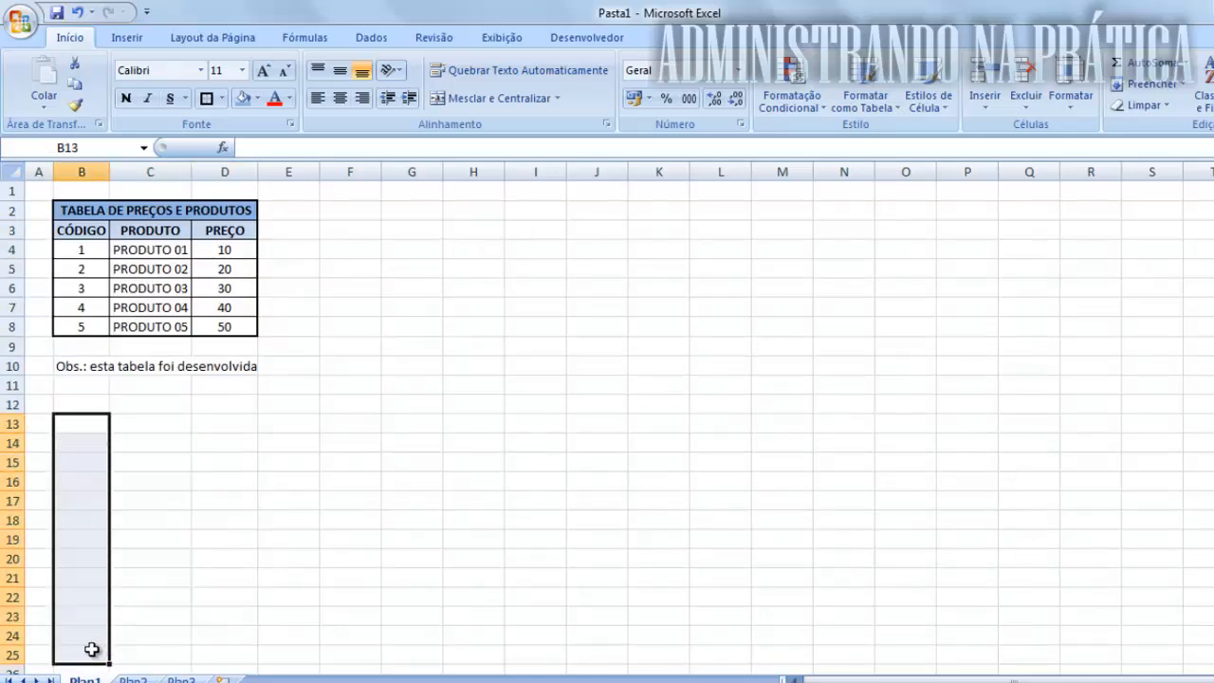
{"action": "left_click", "coordinate": [40, 189]}
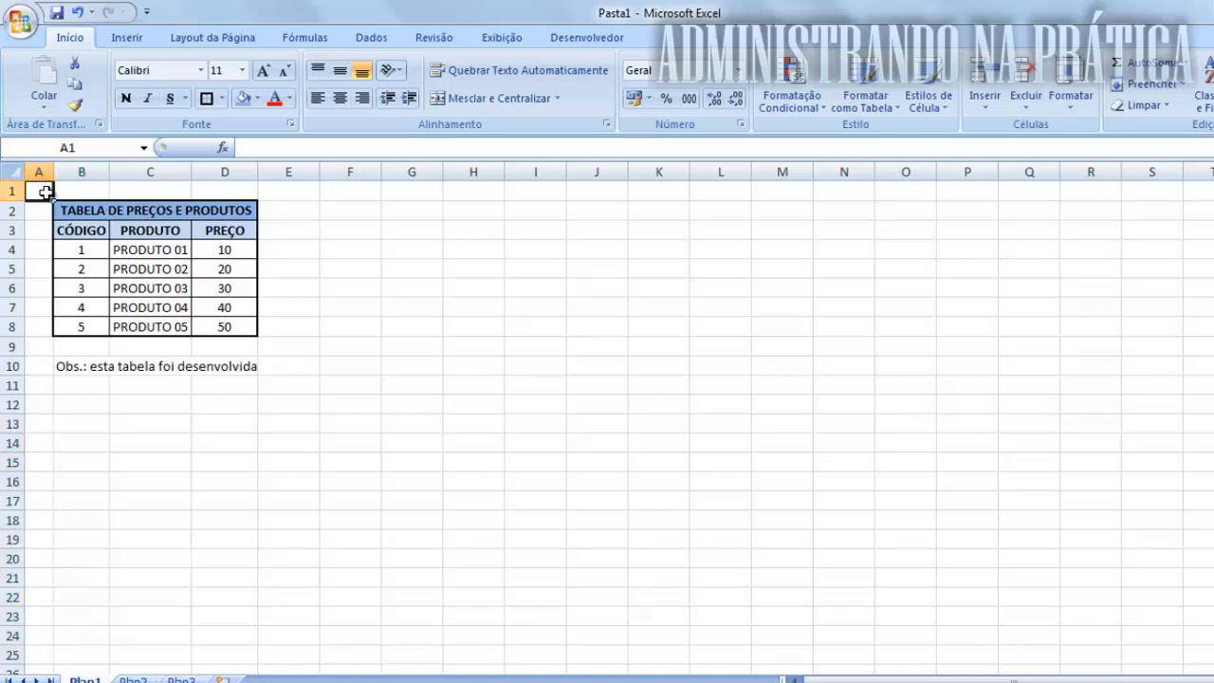